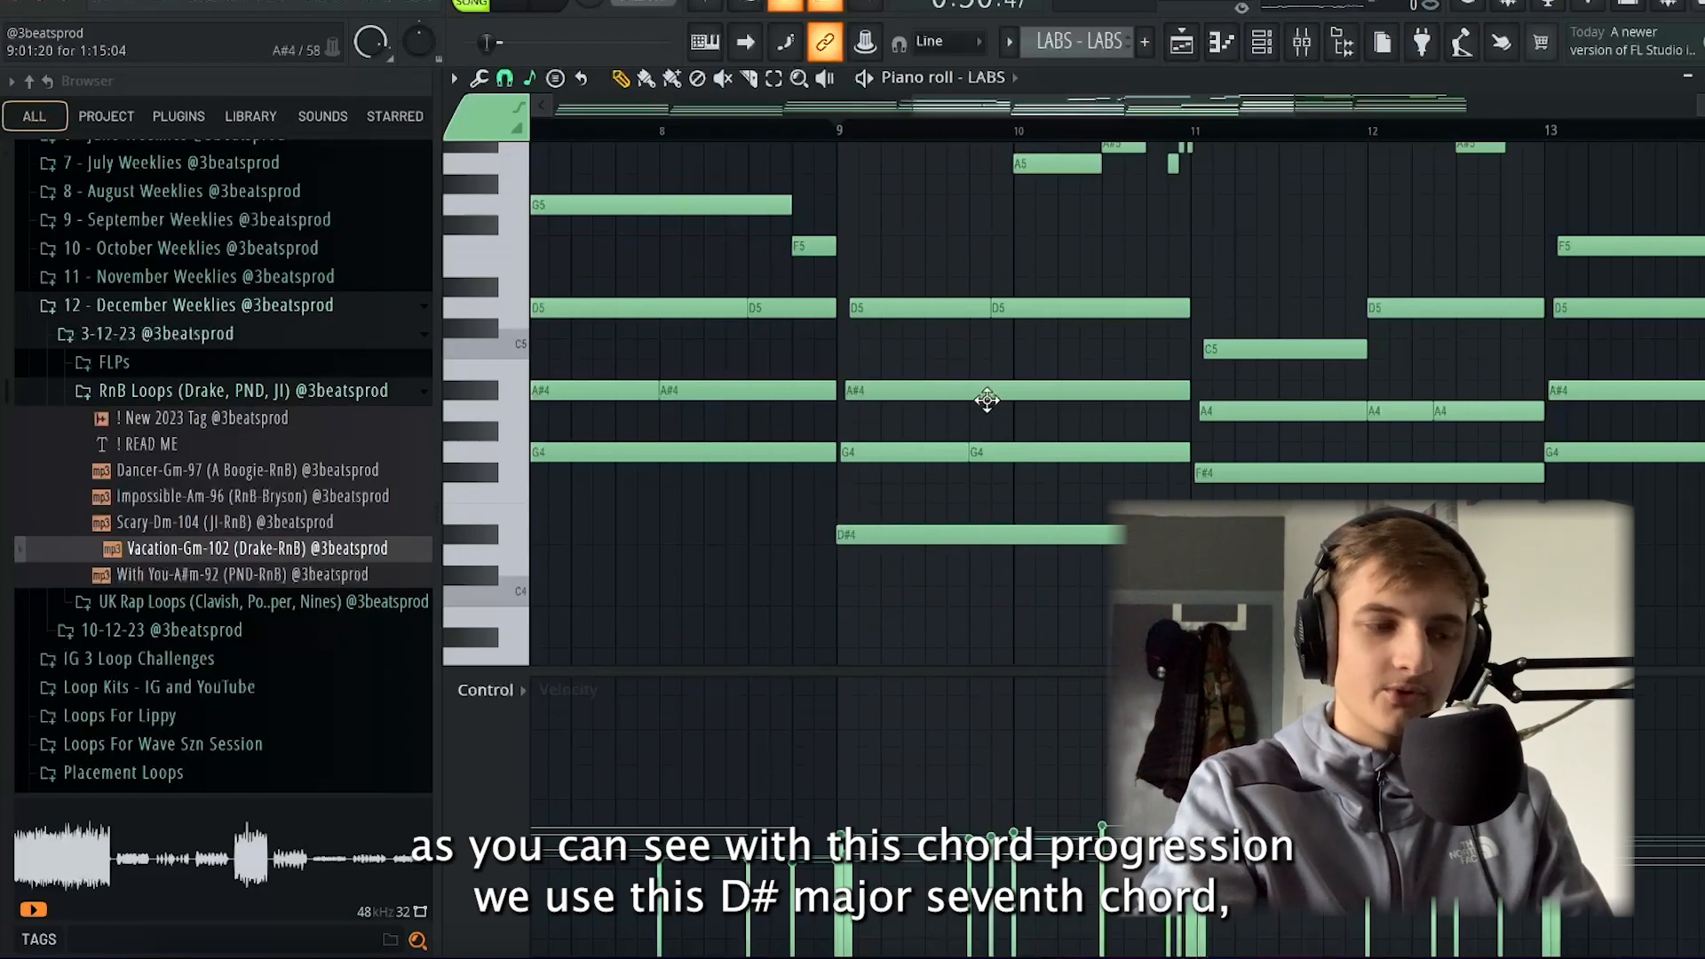
# Check the instrument and preset behind the LABS piano chords from the channel rack, then close both windows
pyautogui.scroll(1, 1398, 514)
pyautogui.moveTo(1295, 279); pyautogui.dragTo(1268, 319)
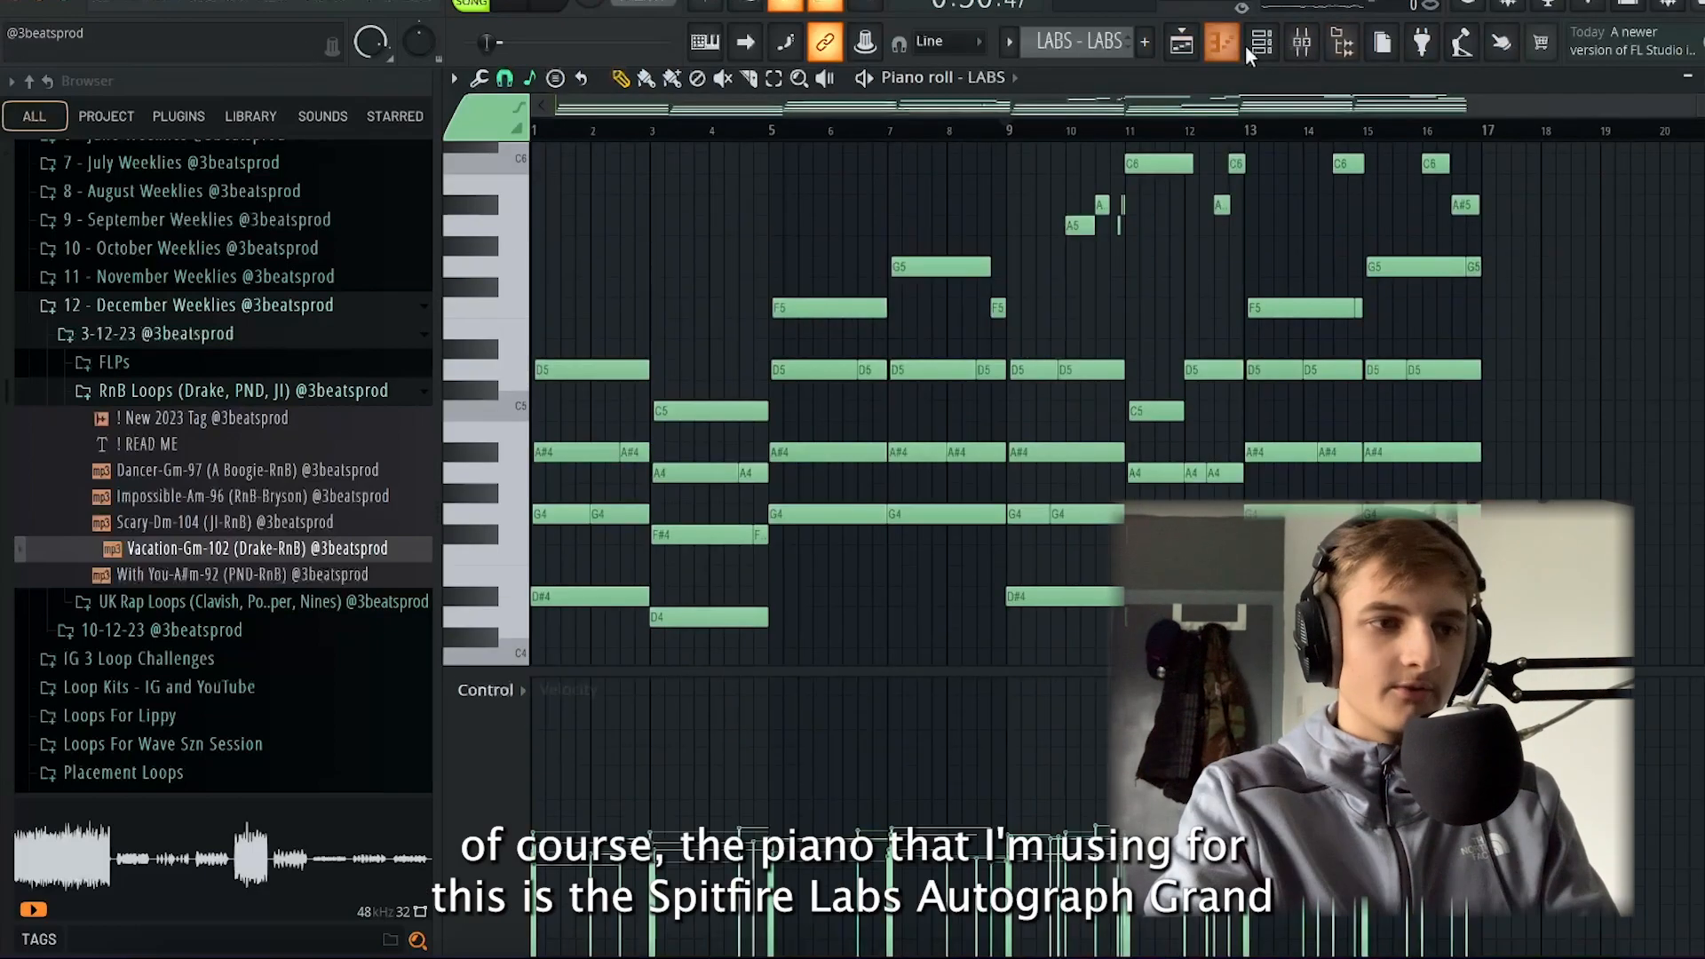
pyautogui.press('F6')
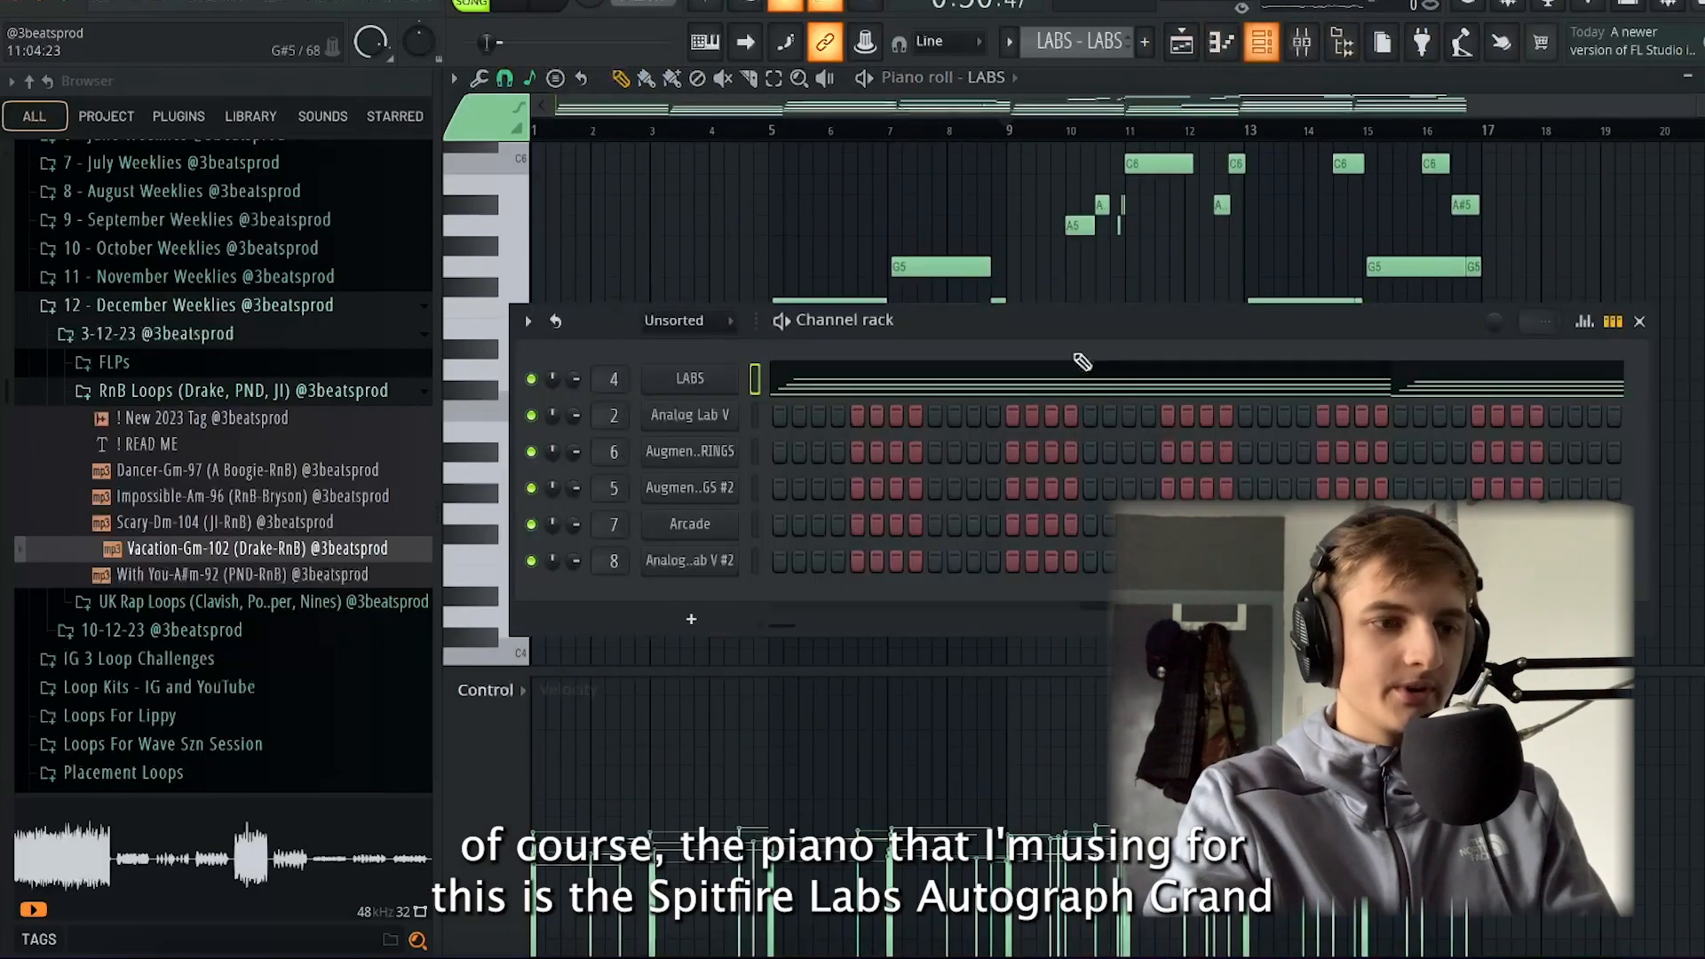
pyautogui.click(667, 373)
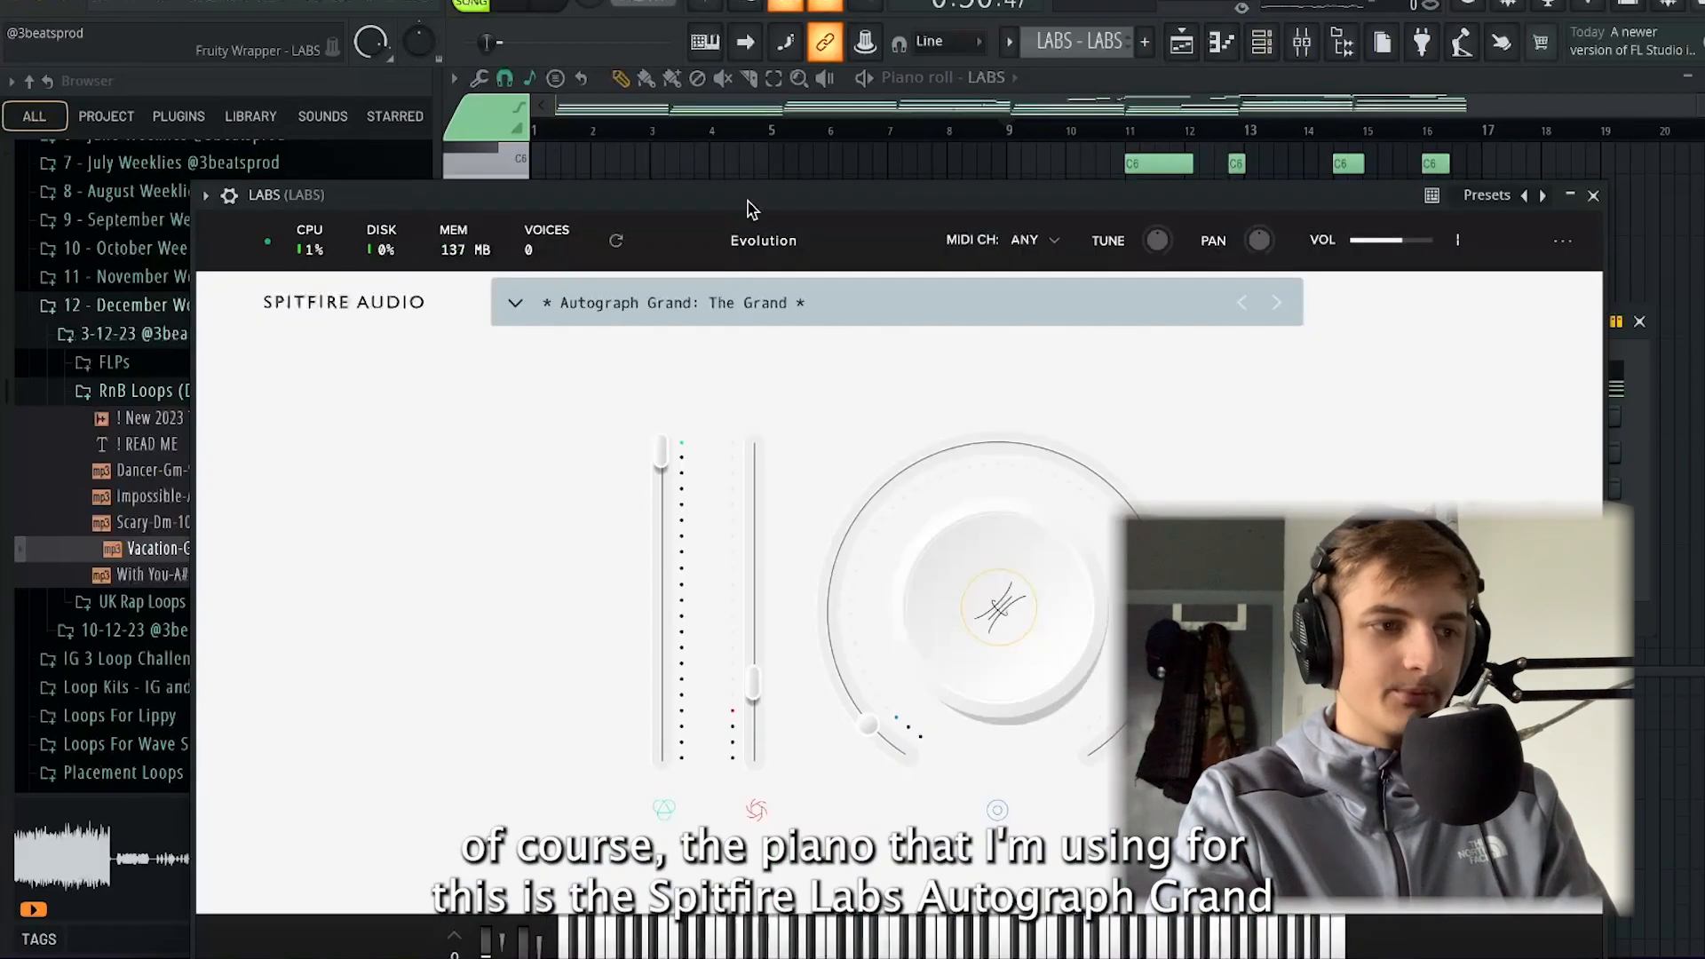
pyautogui.moveTo(747, 209); pyautogui.dragTo(769, 97)
pyautogui.click(1615, 82)
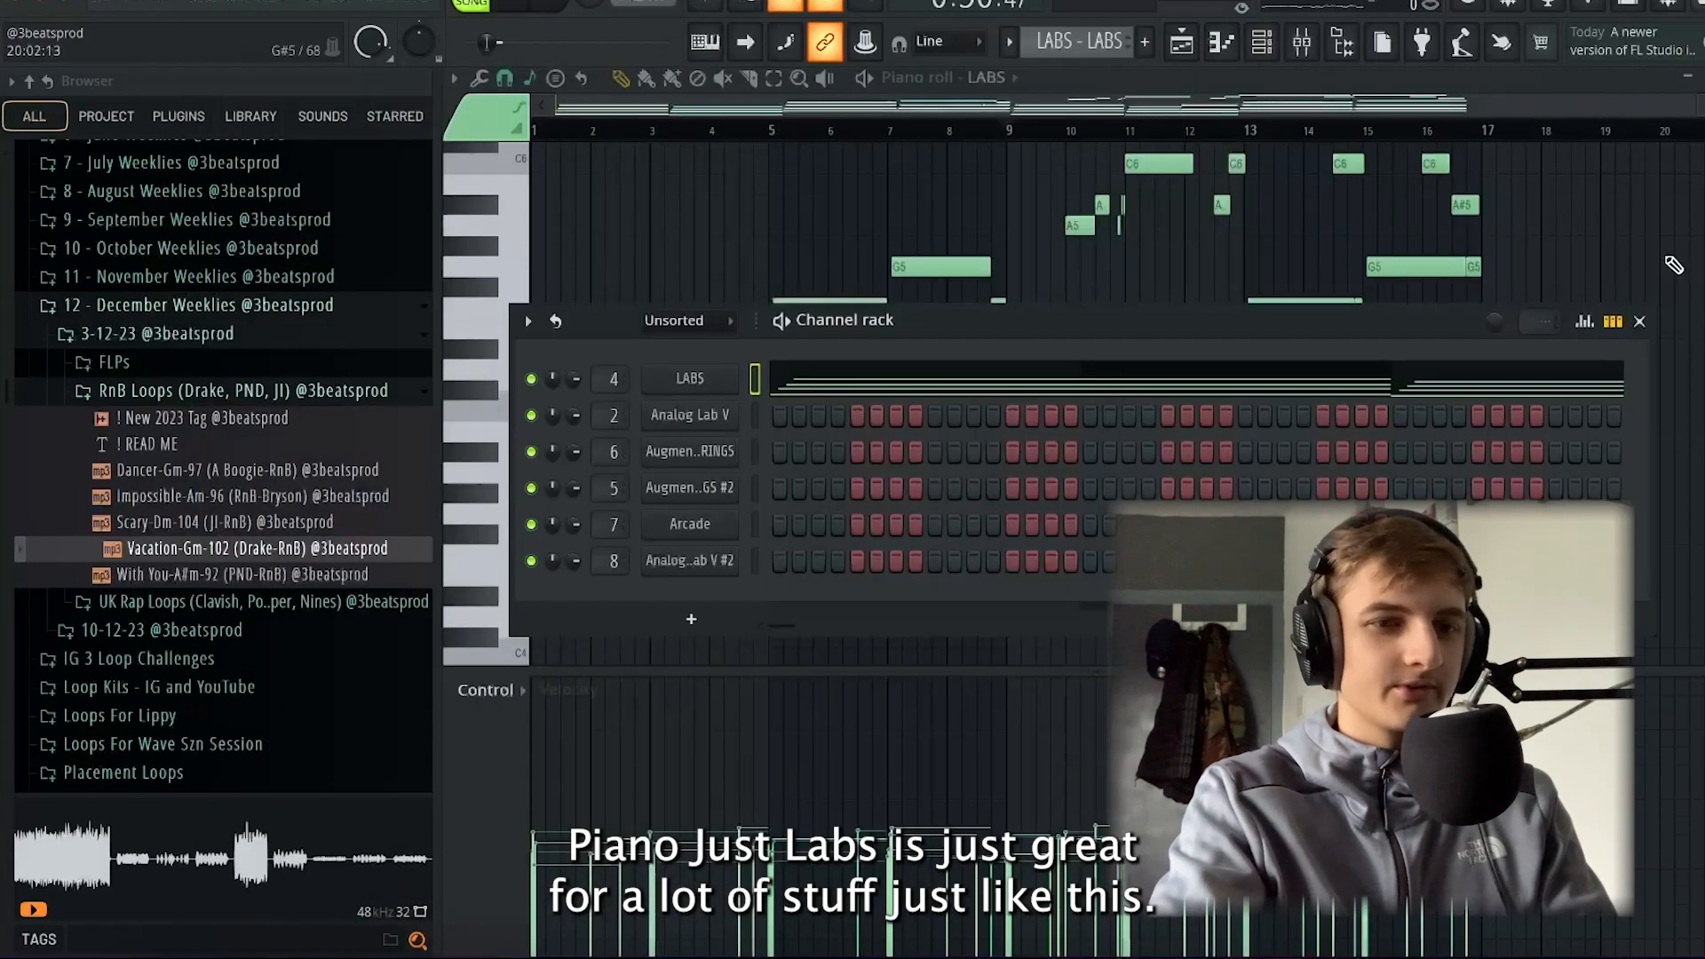
pyautogui.click(1642, 321)
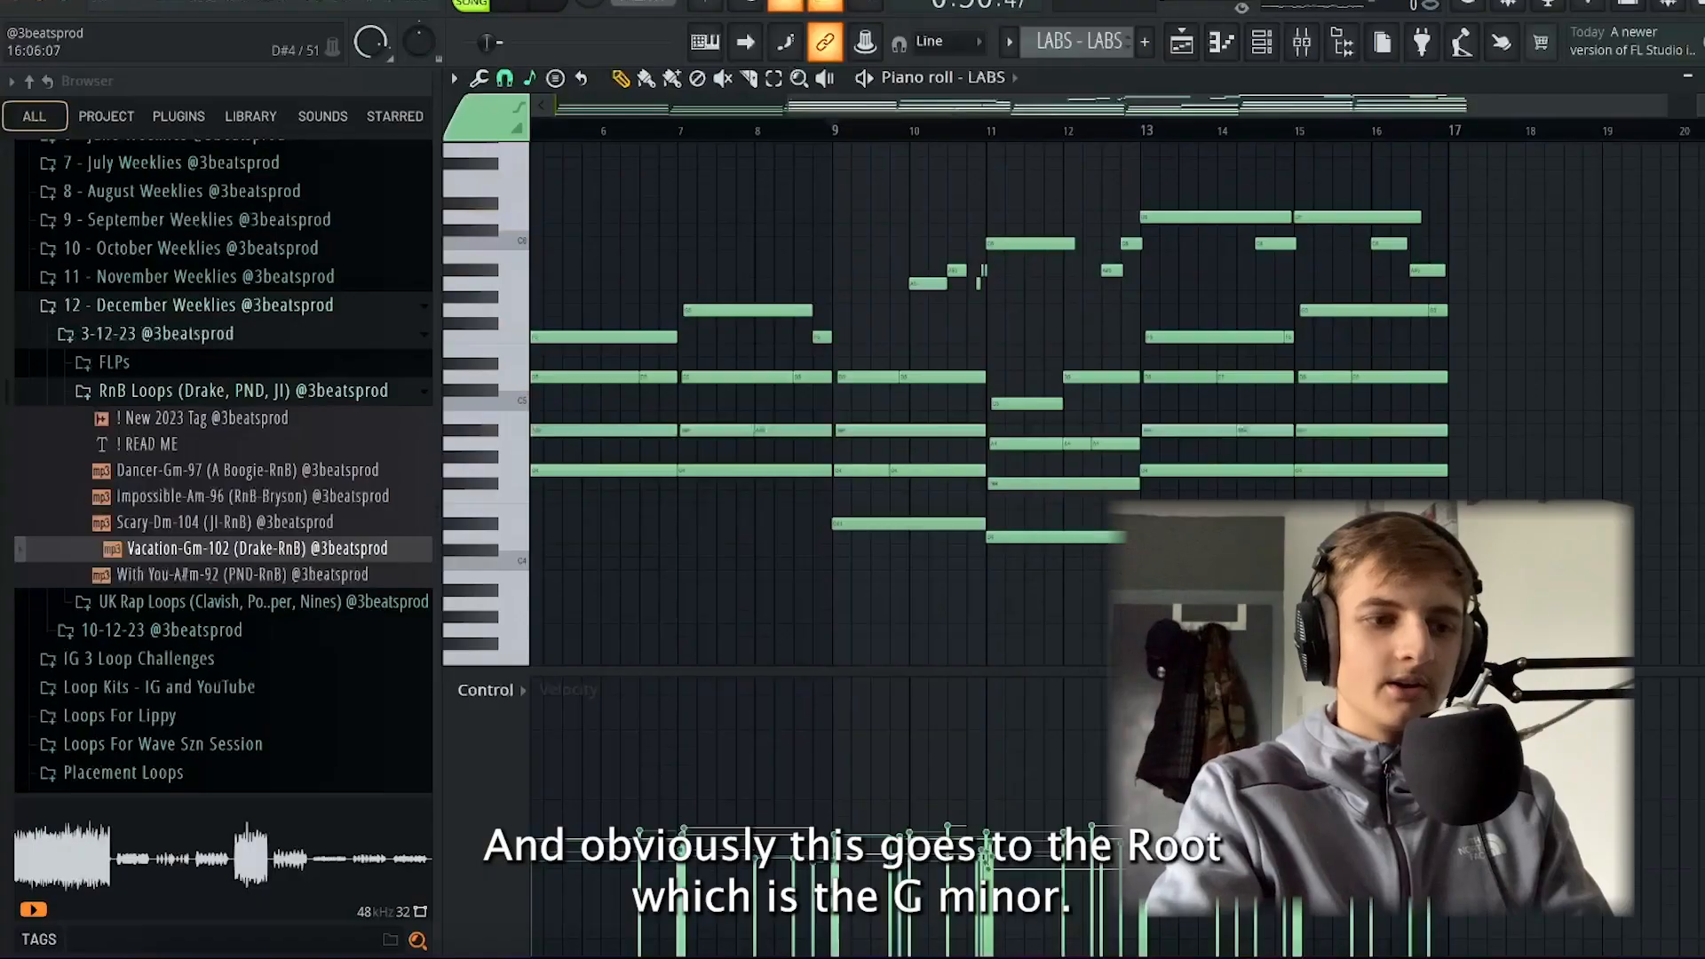
# Examine the LABS chord progression from bar 9 to bar 17 in the piano roll, including the root notes at bar 13
pyautogui.moveTo(1495, 471); pyautogui.dragTo(1163, 482)
pyautogui.scroll(8, 1163, 482)
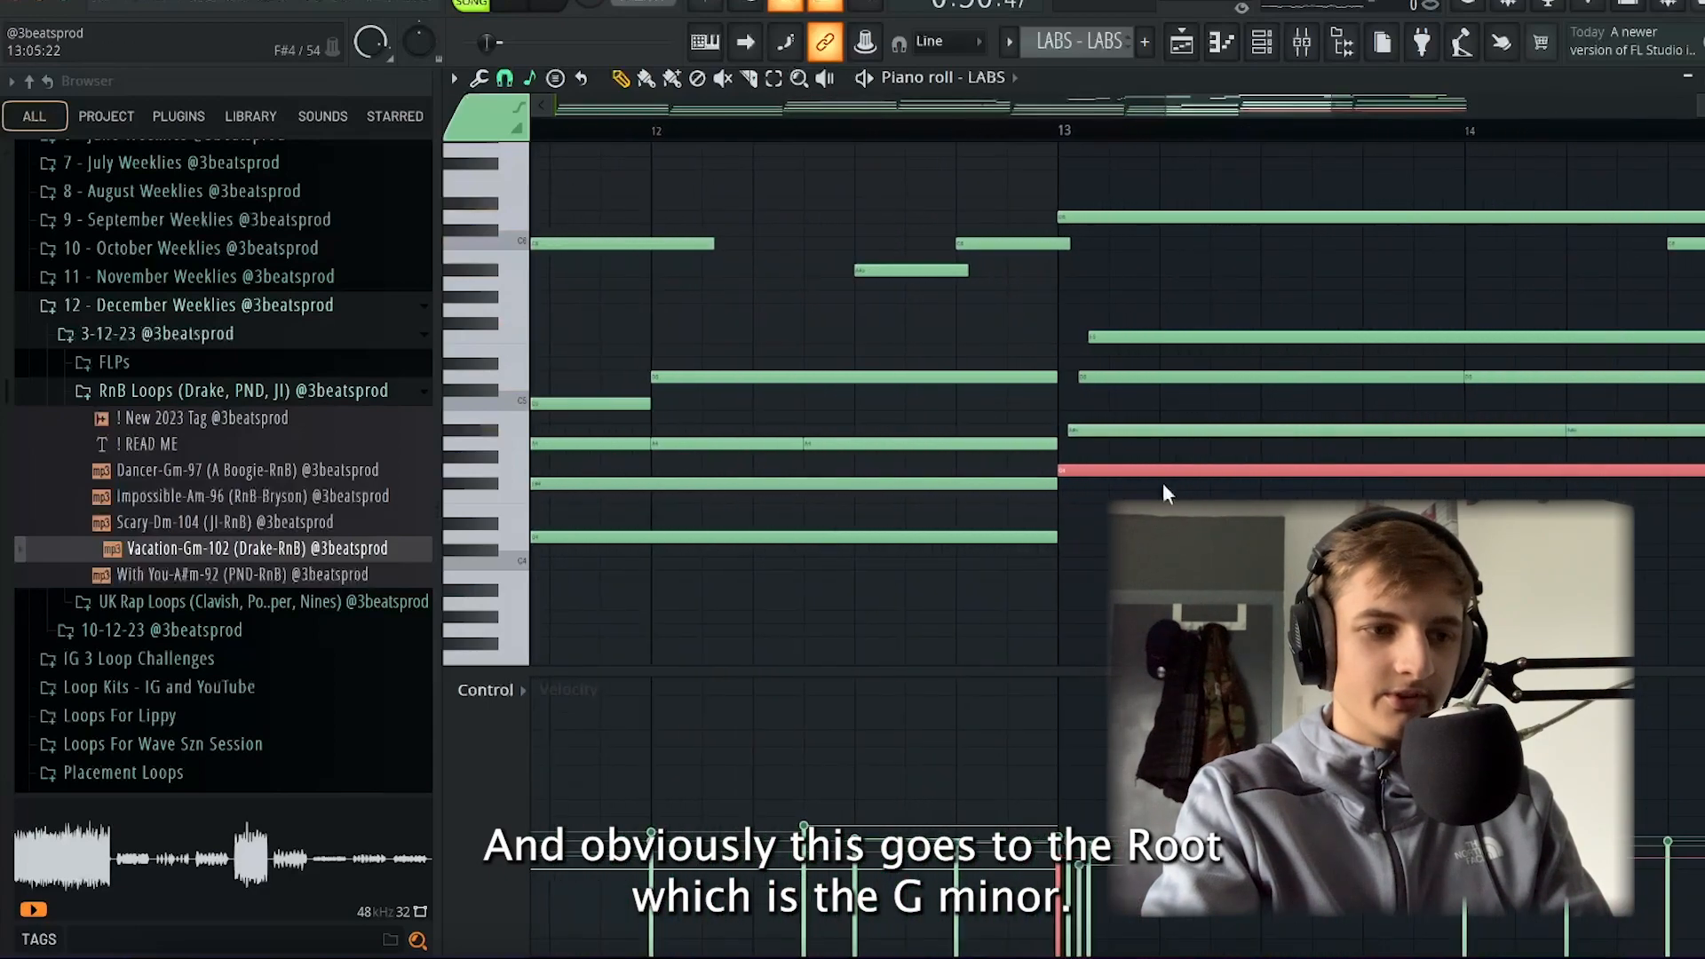
pyautogui.scroll(-8, 1484, 377)
pyautogui.scroll(2, 1484, 380)
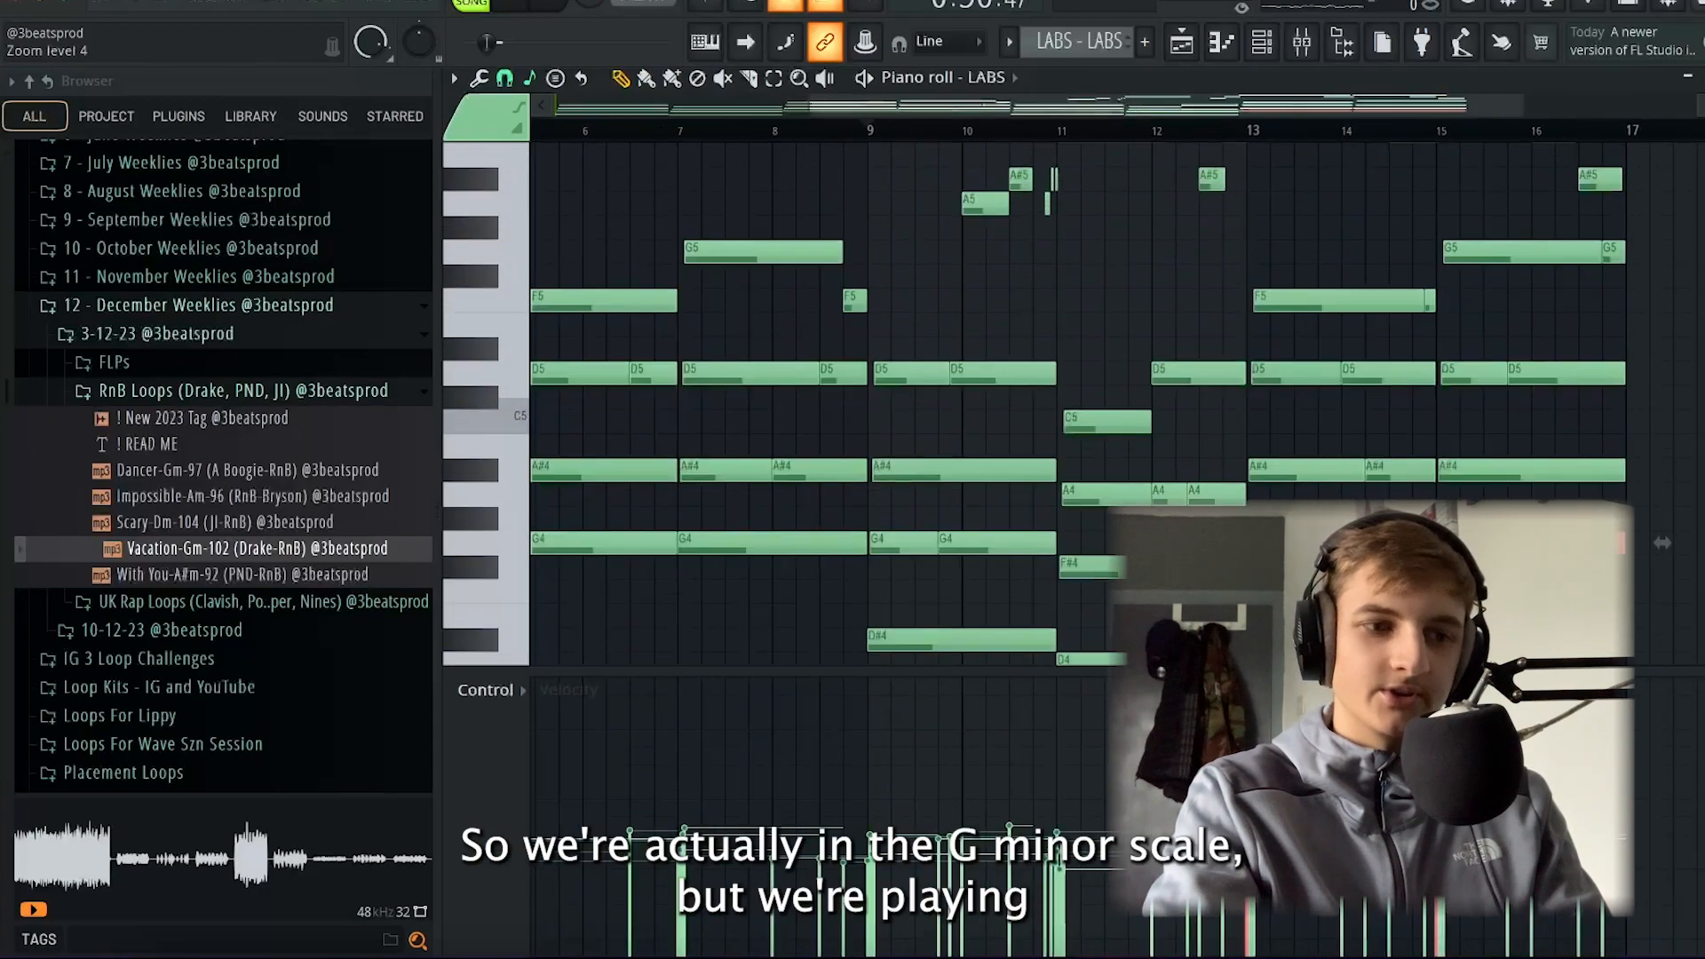
pyautogui.scroll(-2, 1247, 466)
pyautogui.moveTo(864, 571); pyautogui.dragTo(1008, 568)
pyautogui.moveTo(1057, 646); pyautogui.dragTo(1137, 581)
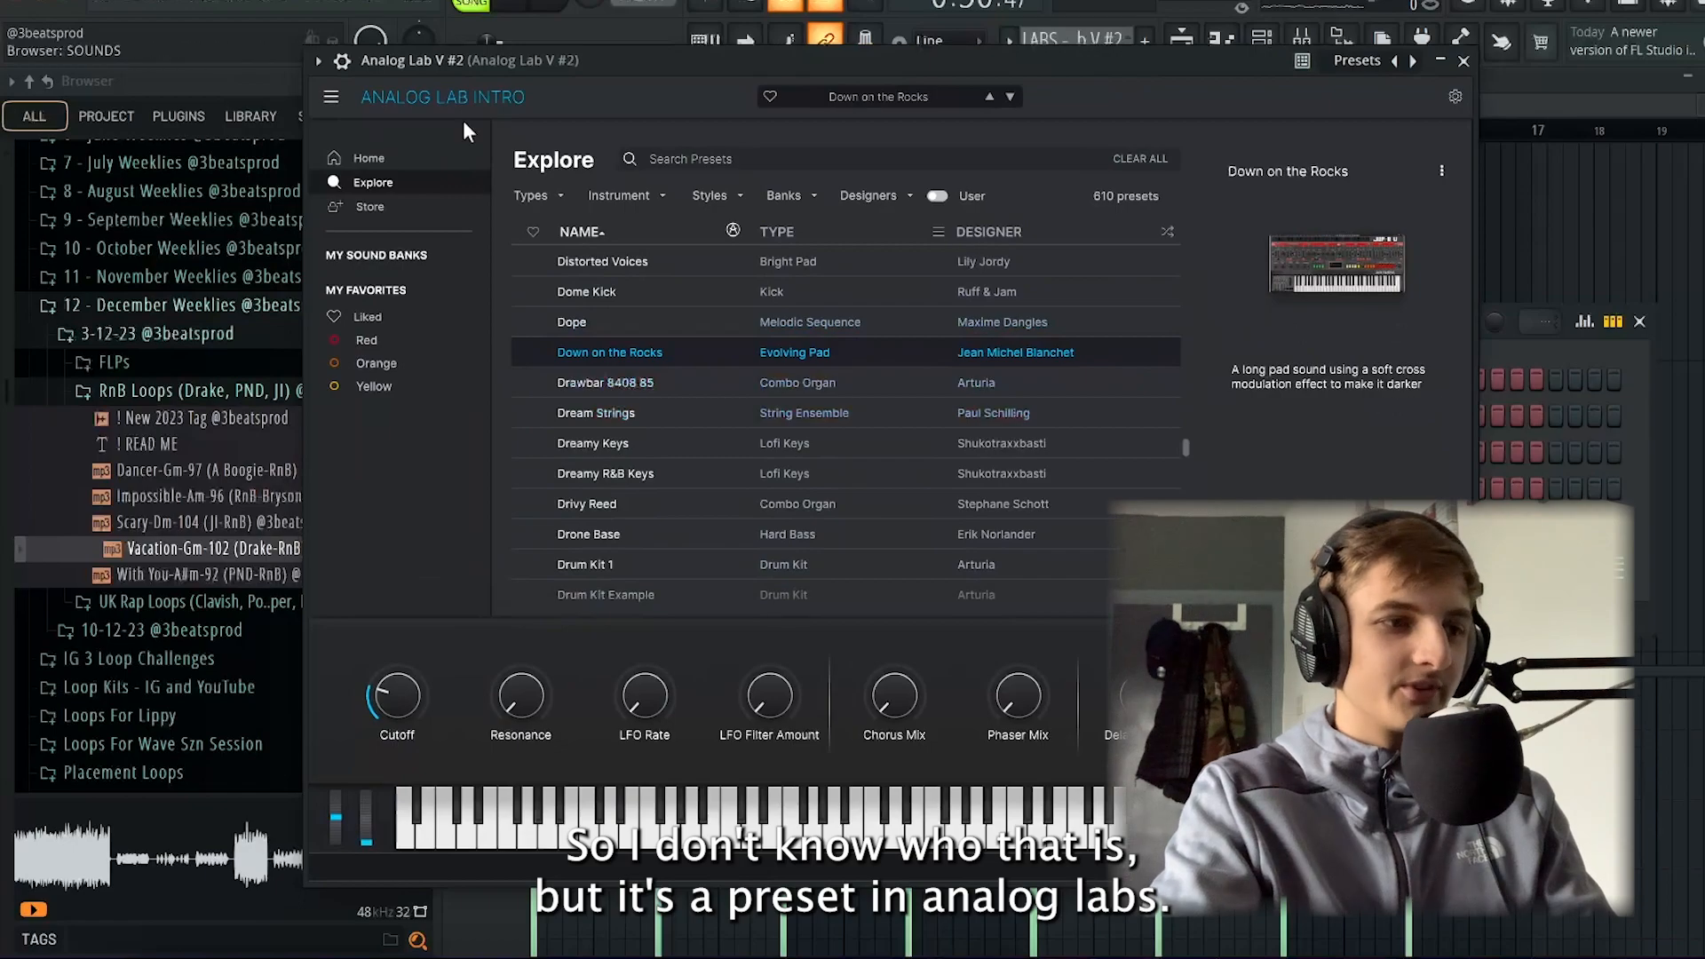
# Review the presets loaded in the Analog Lab V #2 pad channel and the Analog Lab V bass channel
pyautogui.click(1464, 60)
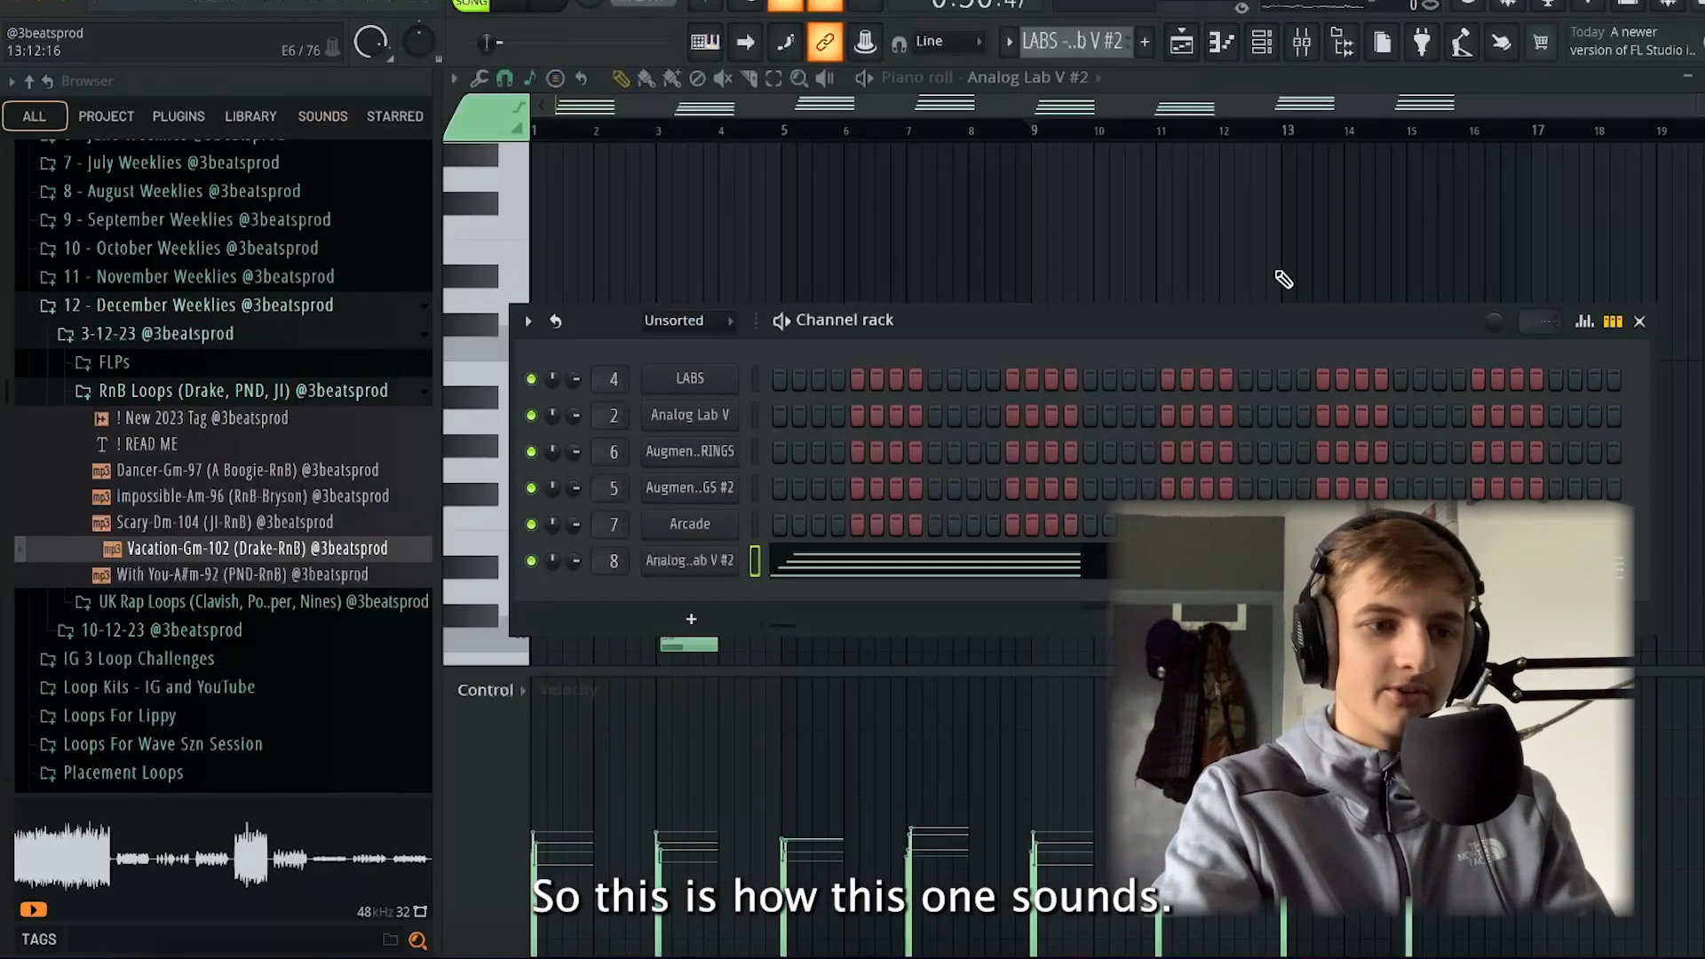
pyautogui.click(697, 565)
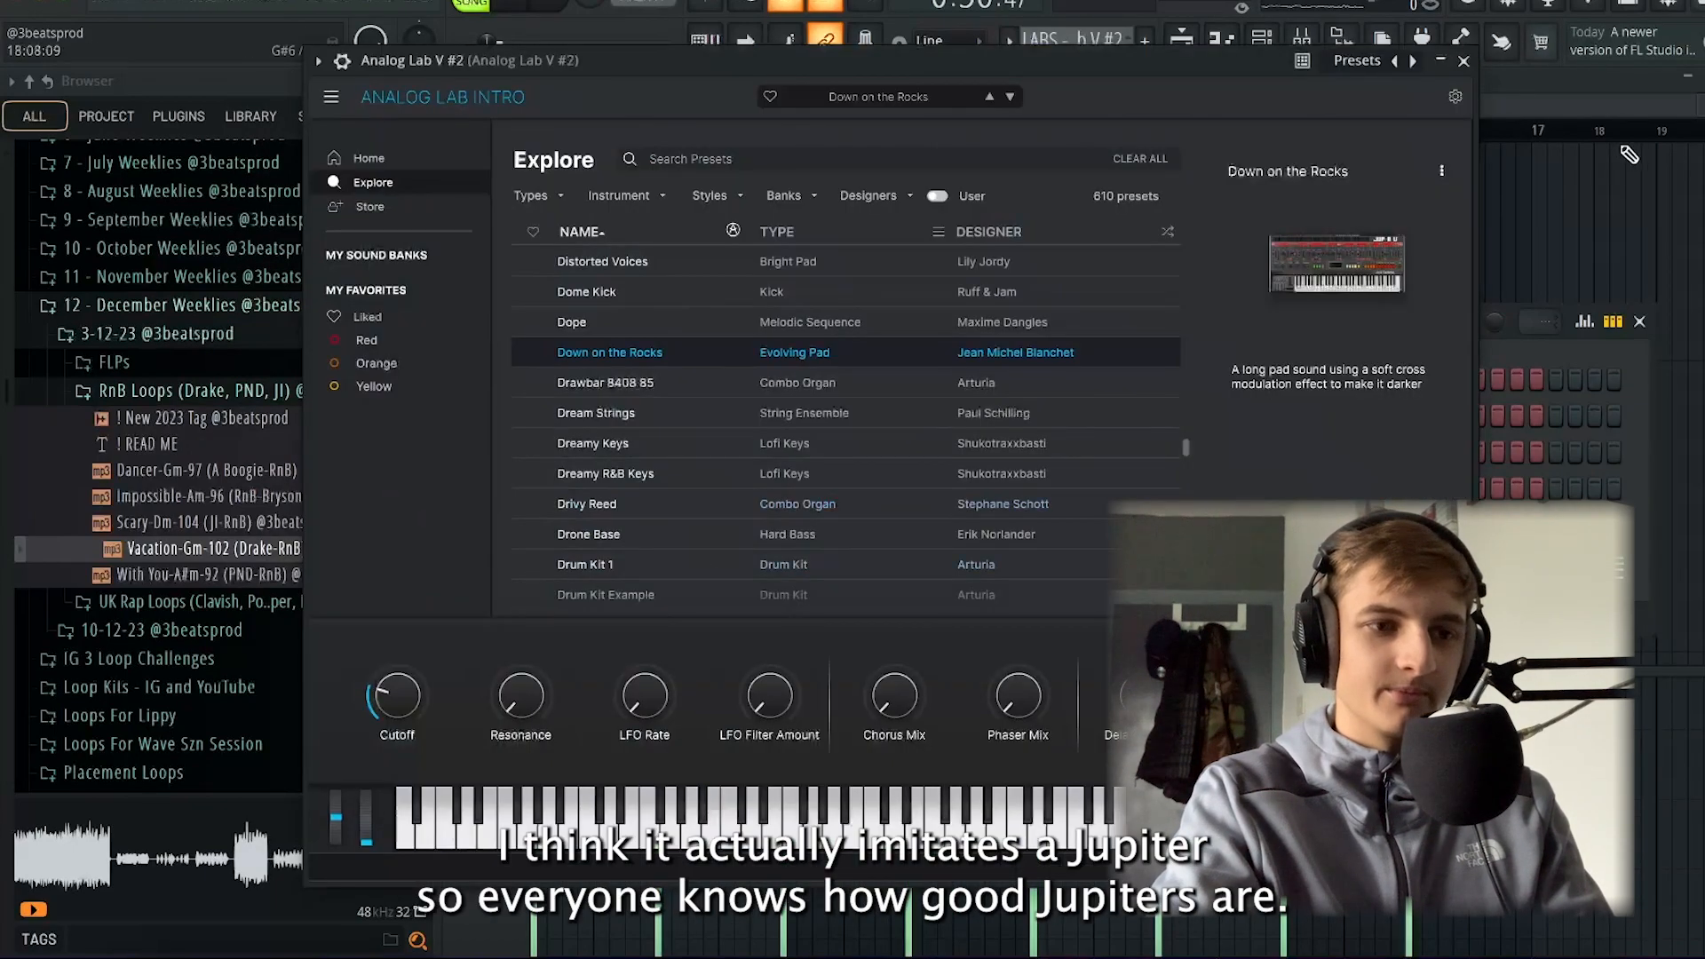
pyautogui.click(1463, 60)
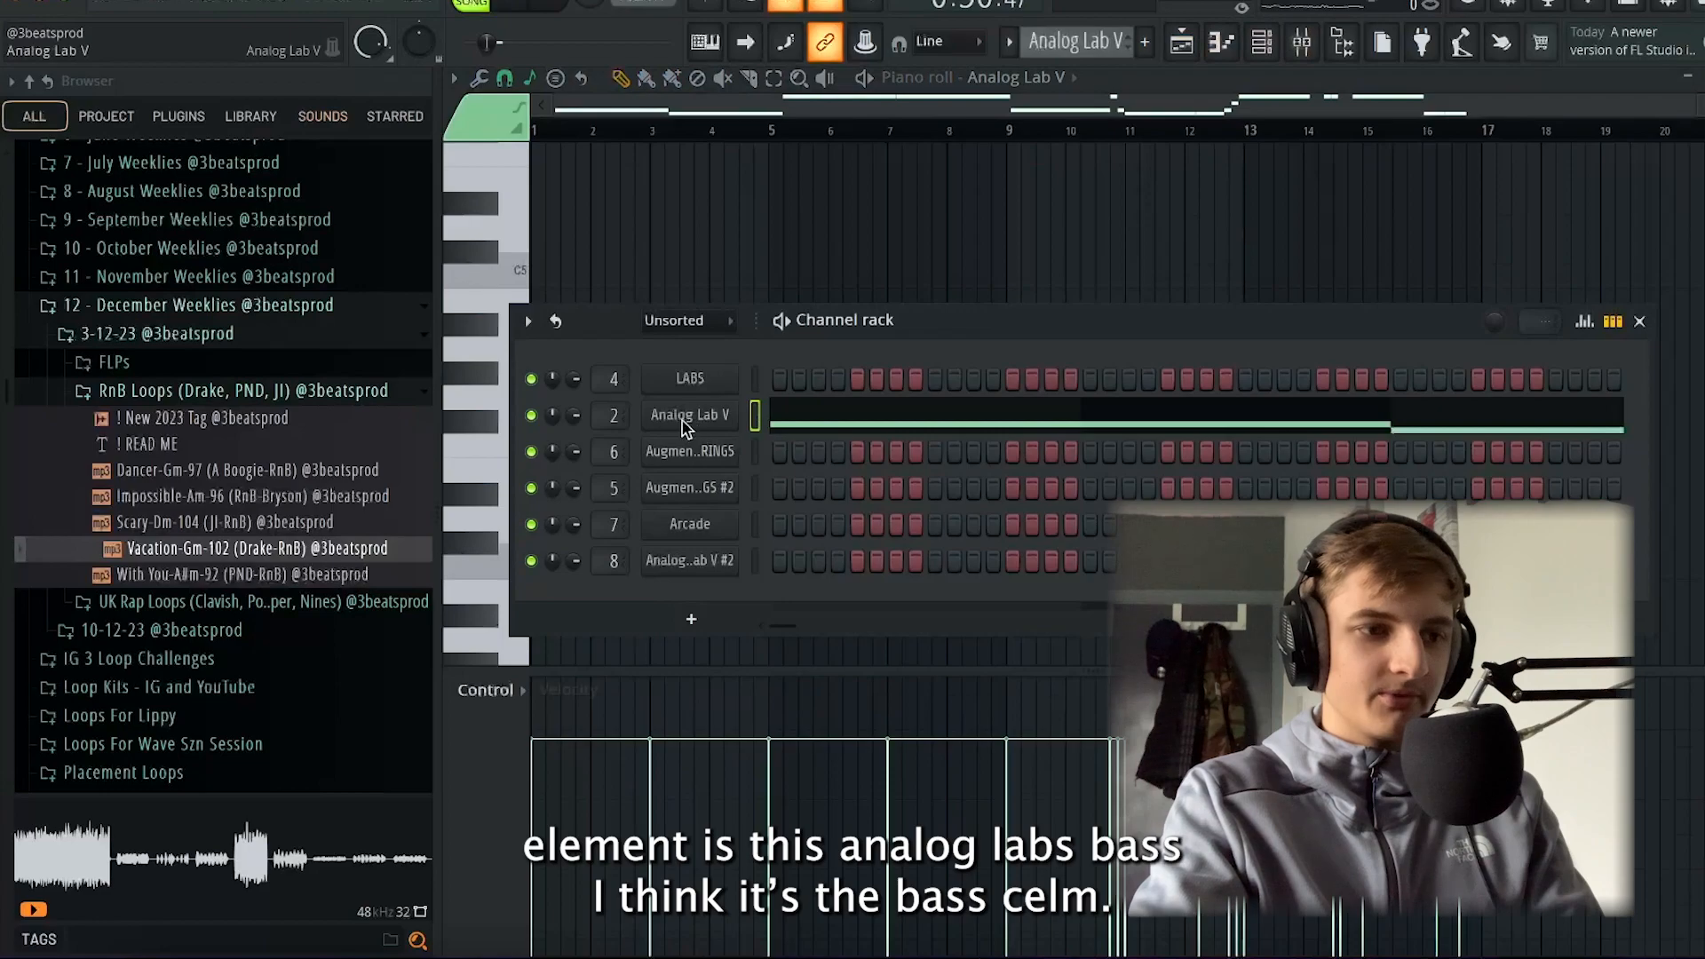
pyautogui.click(685, 417)
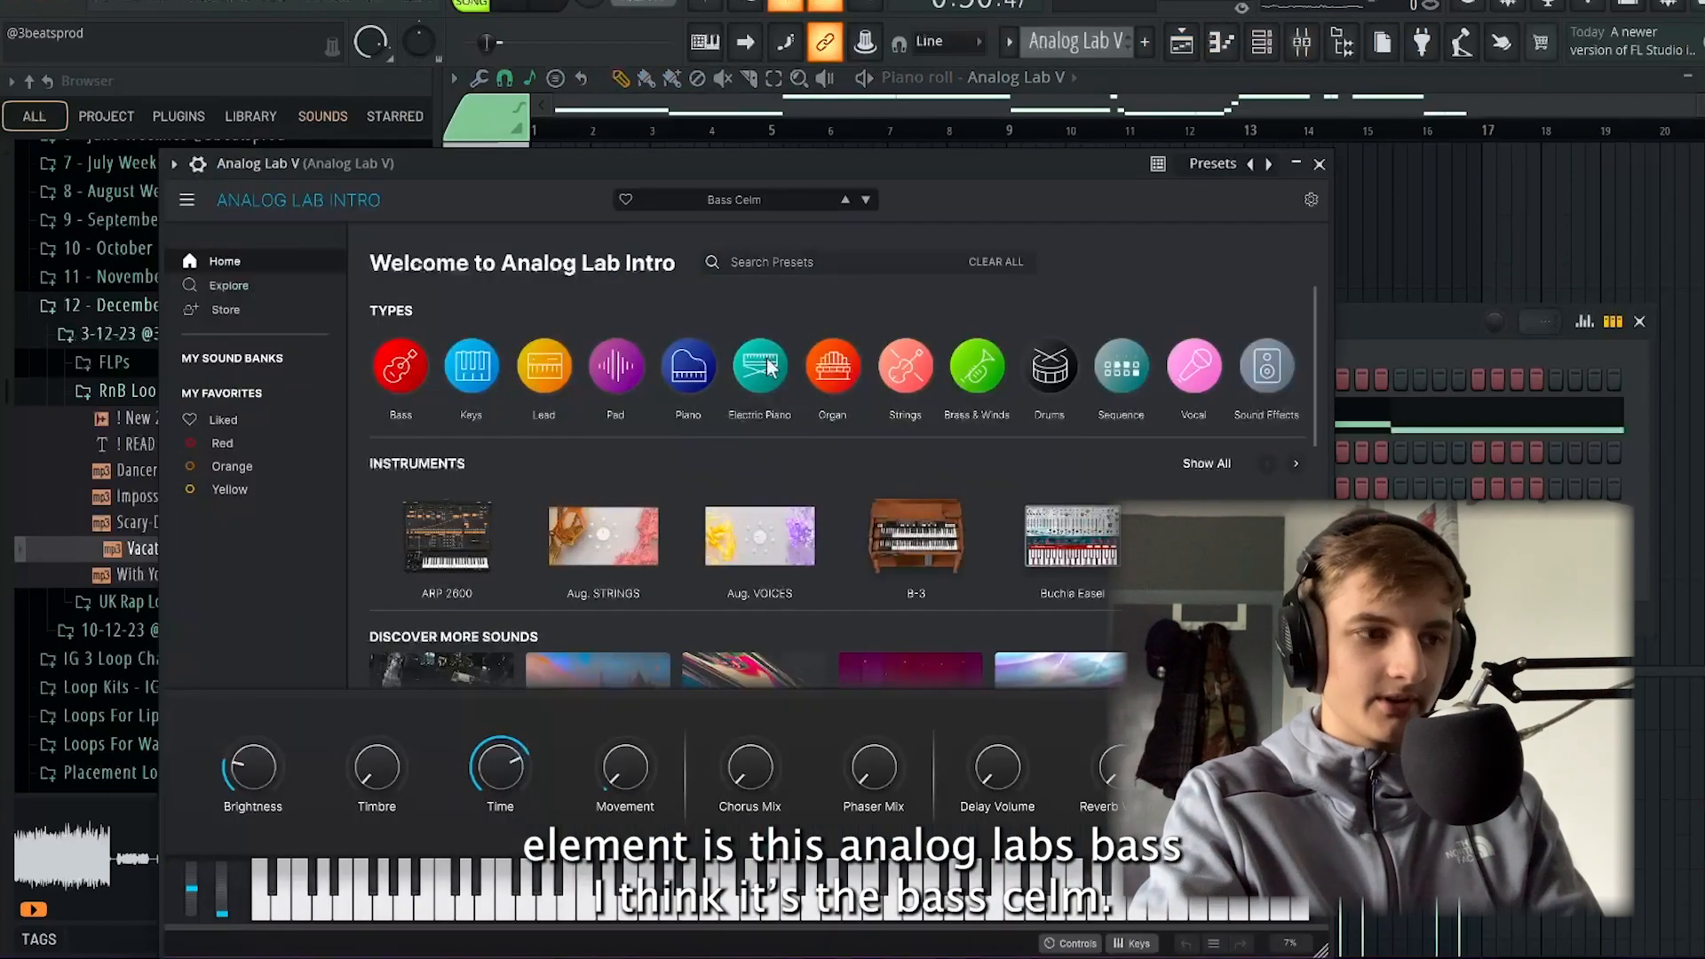
pyautogui.click(259, 286)
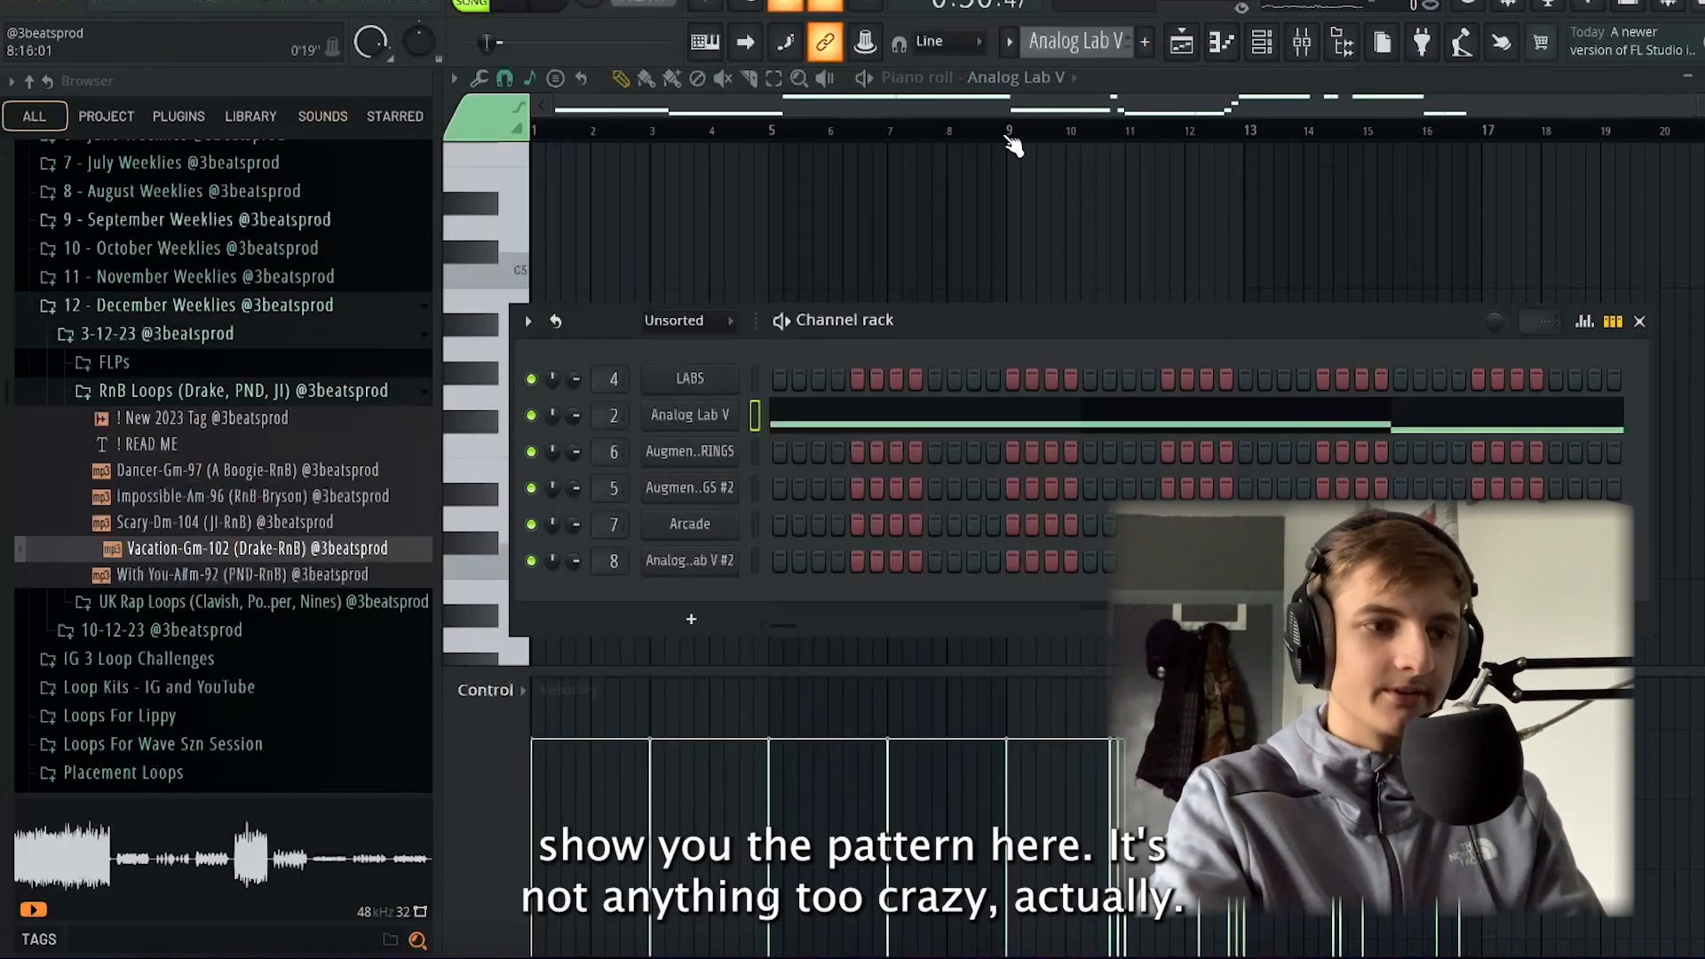
# Examine the Analog Lab V bass notes in the piano roll and play the bass line from about bar 9
pyautogui.click(1007, 138)
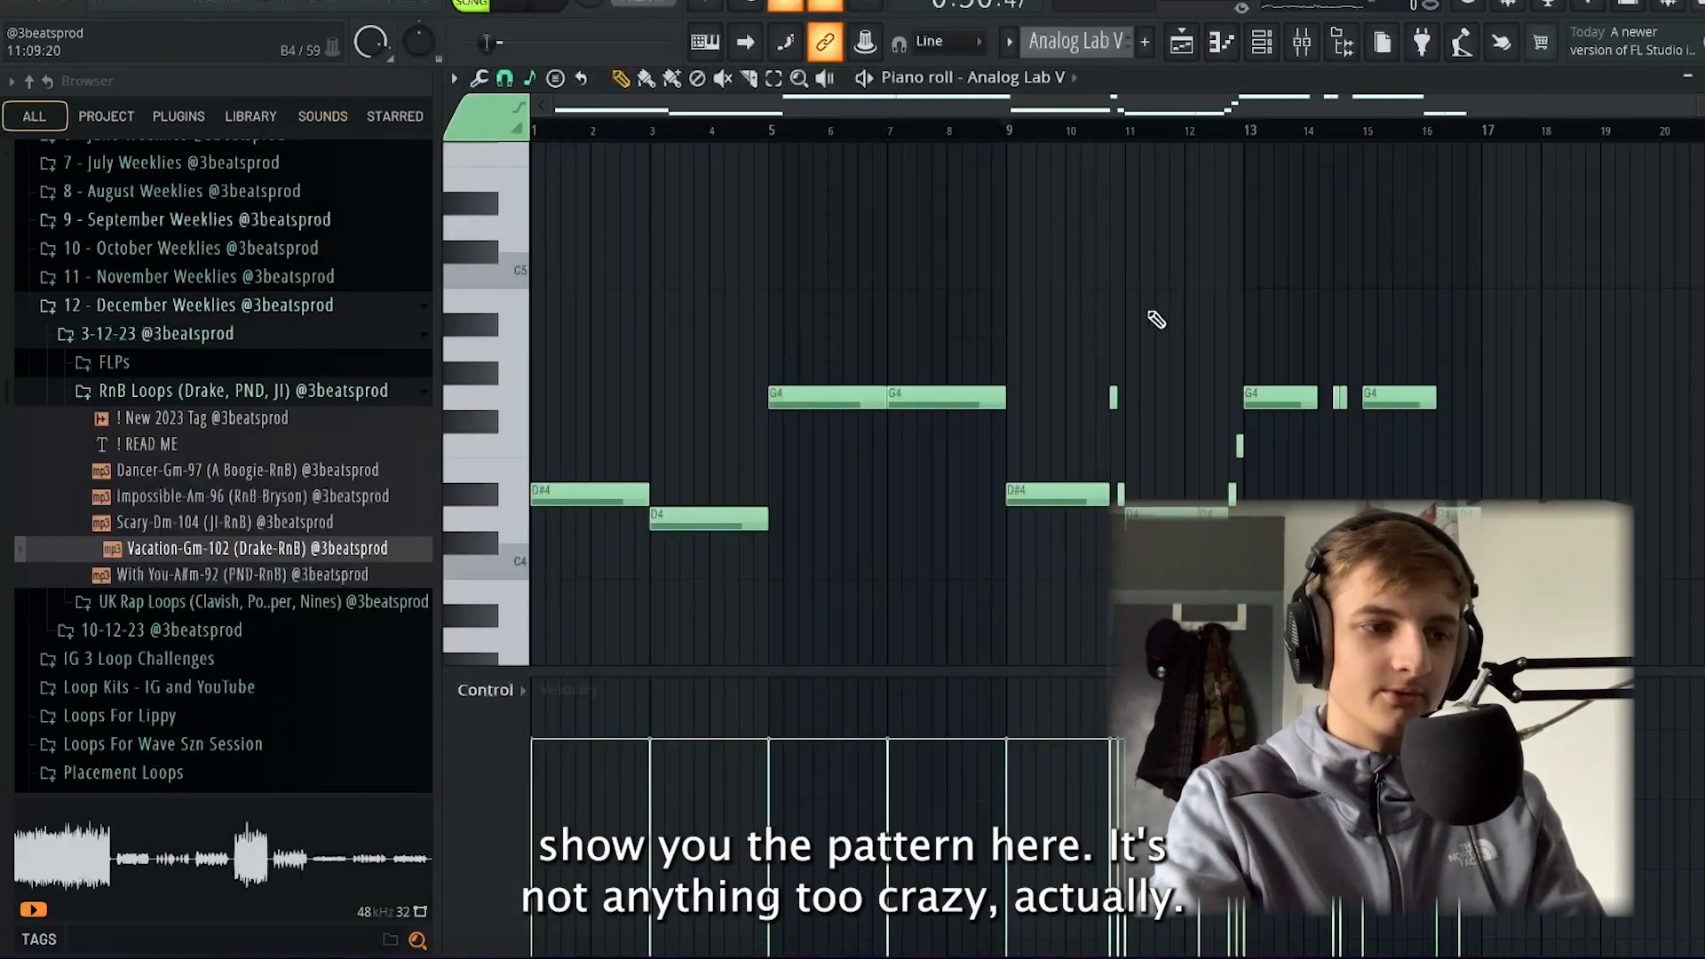
pyautogui.moveTo(563, 362); pyautogui.dragTo(707, 445)
pyautogui.moveTo(958, 291); pyautogui.dragTo(874, 302)
pyautogui.scroll(1, 1431, 332)
pyautogui.moveTo(1569, 315); pyautogui.dragTo(1481, 375)
pyautogui.scroll(2, 1122, 325)
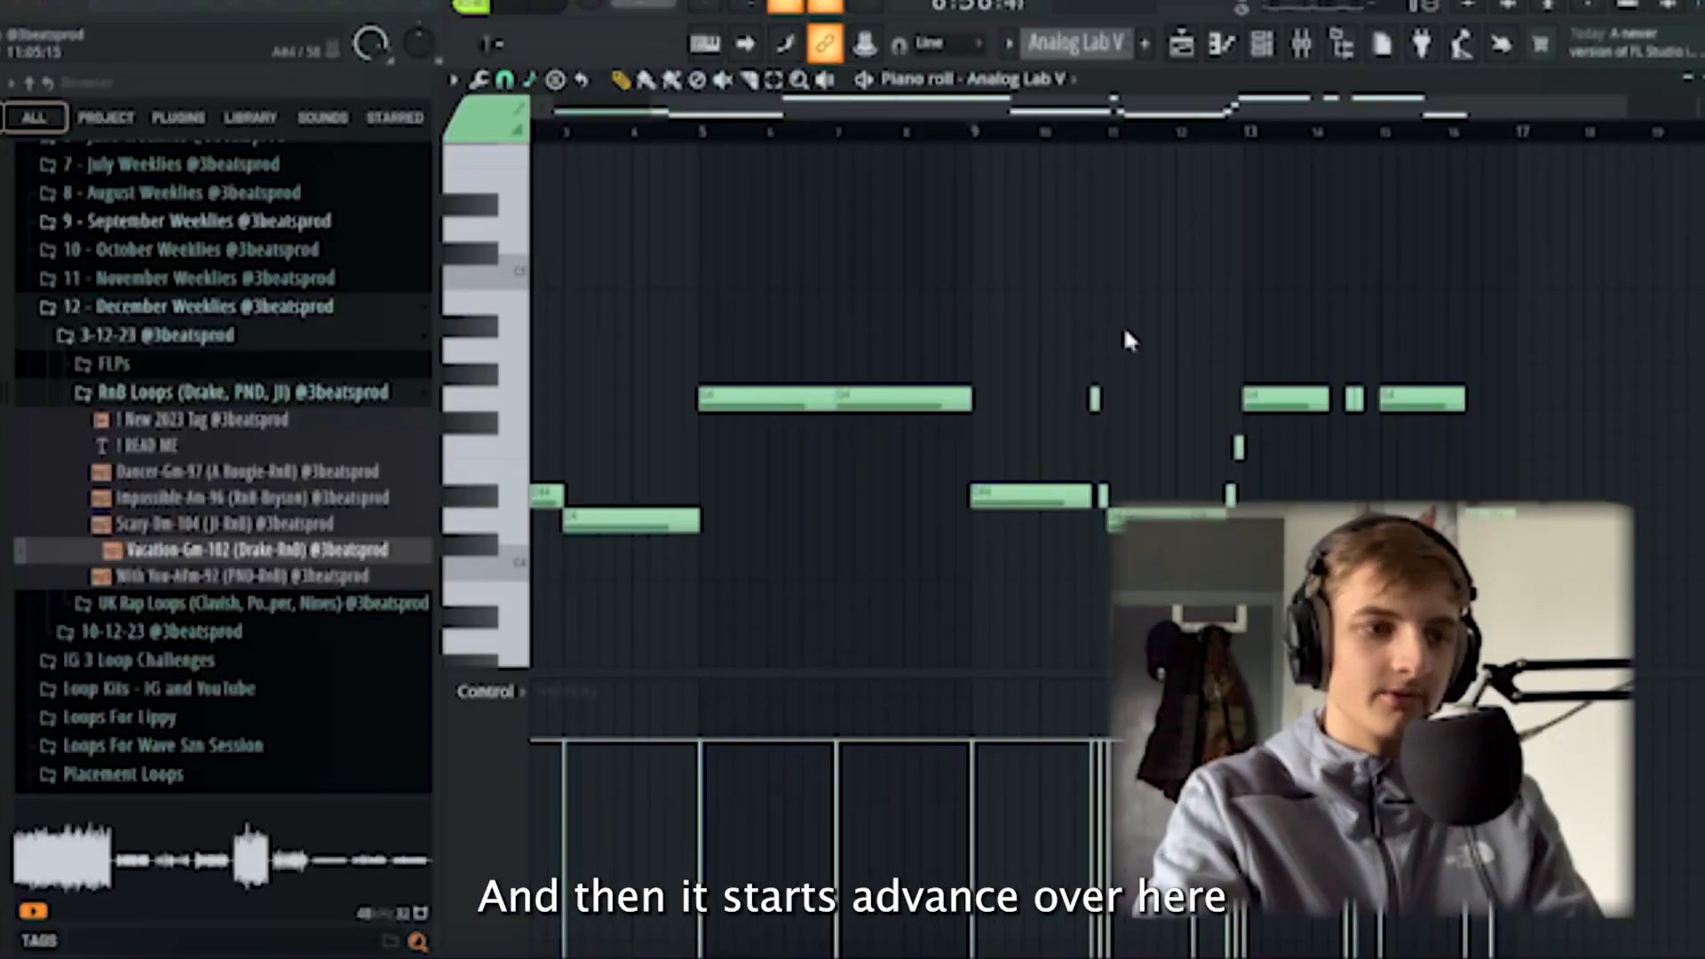
pyautogui.click(957, 131)
pyautogui.press('space')
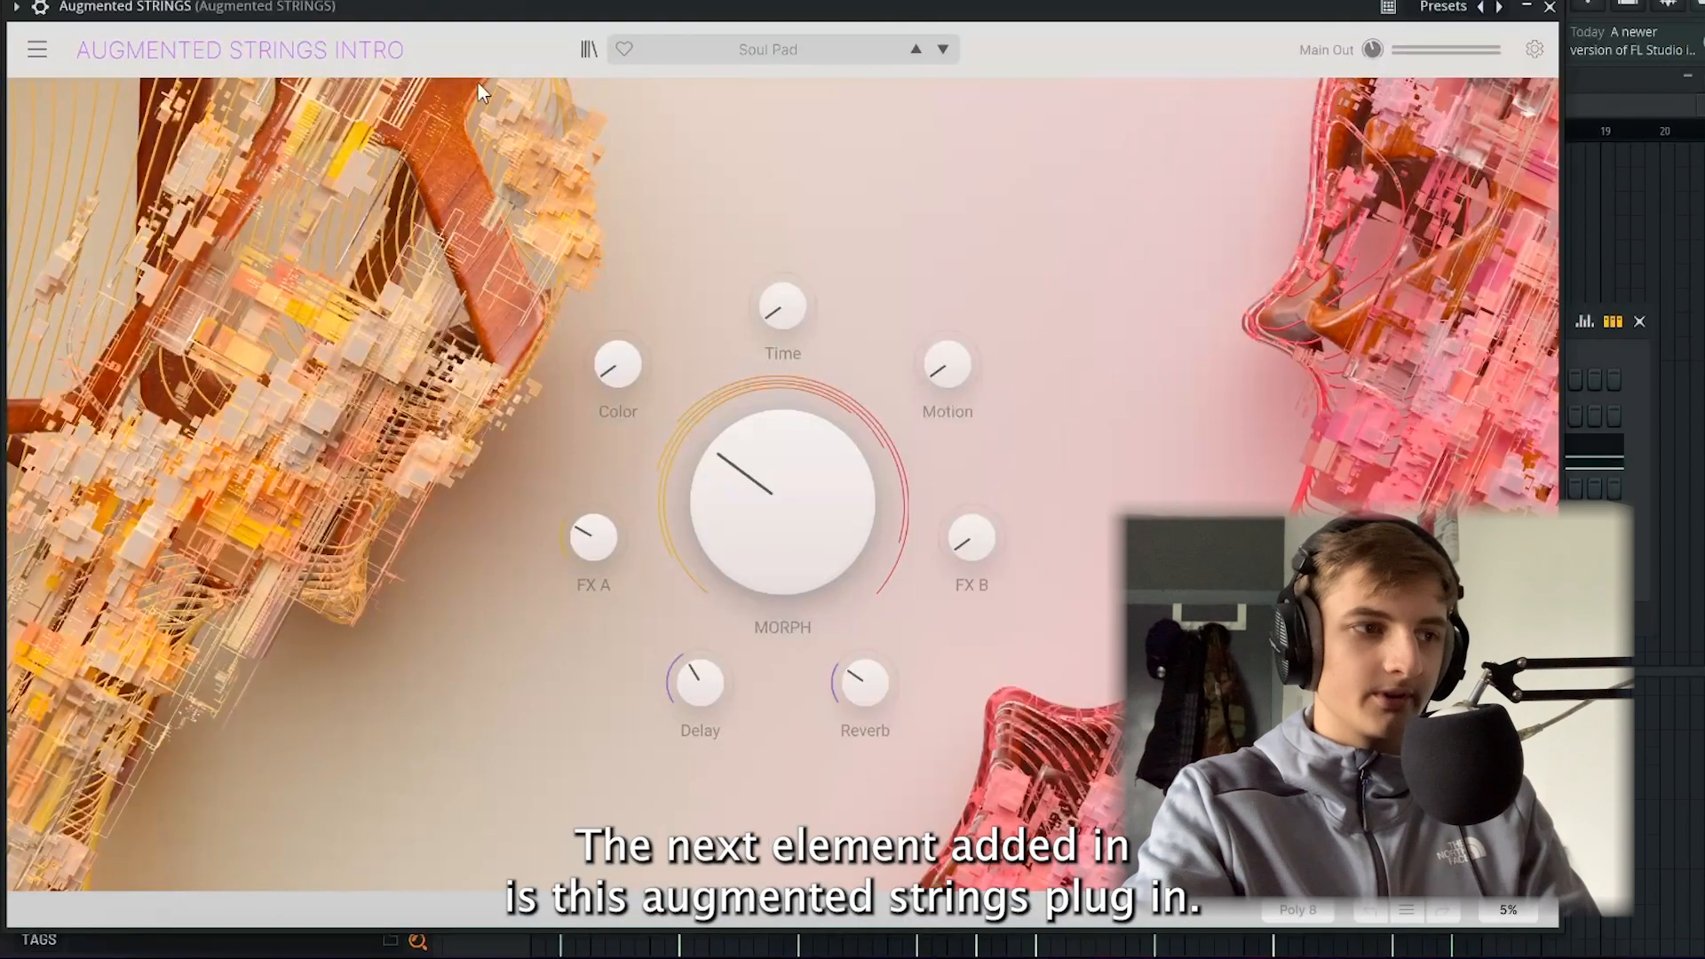
# Review the preset loaded in the Augmented STRINGS channel and close its plugin window
pyautogui.moveTo(413, 10); pyautogui.dragTo(541, 4)
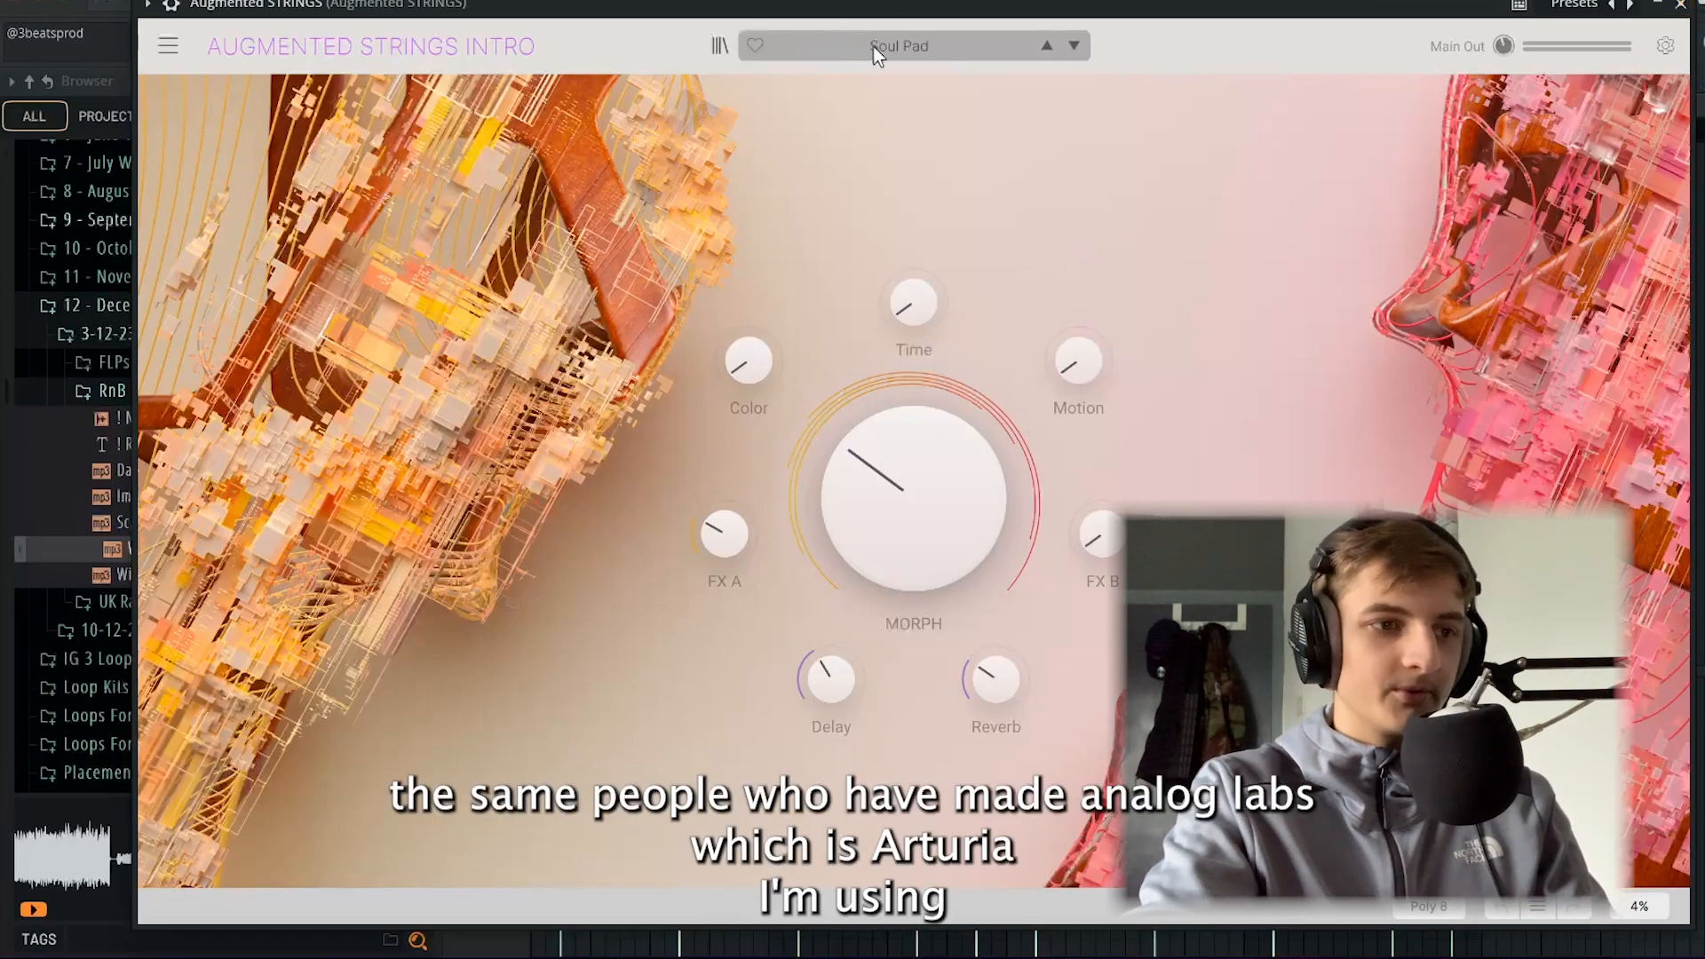
pyautogui.click(926, 50)
pyautogui.click(1680, 9)
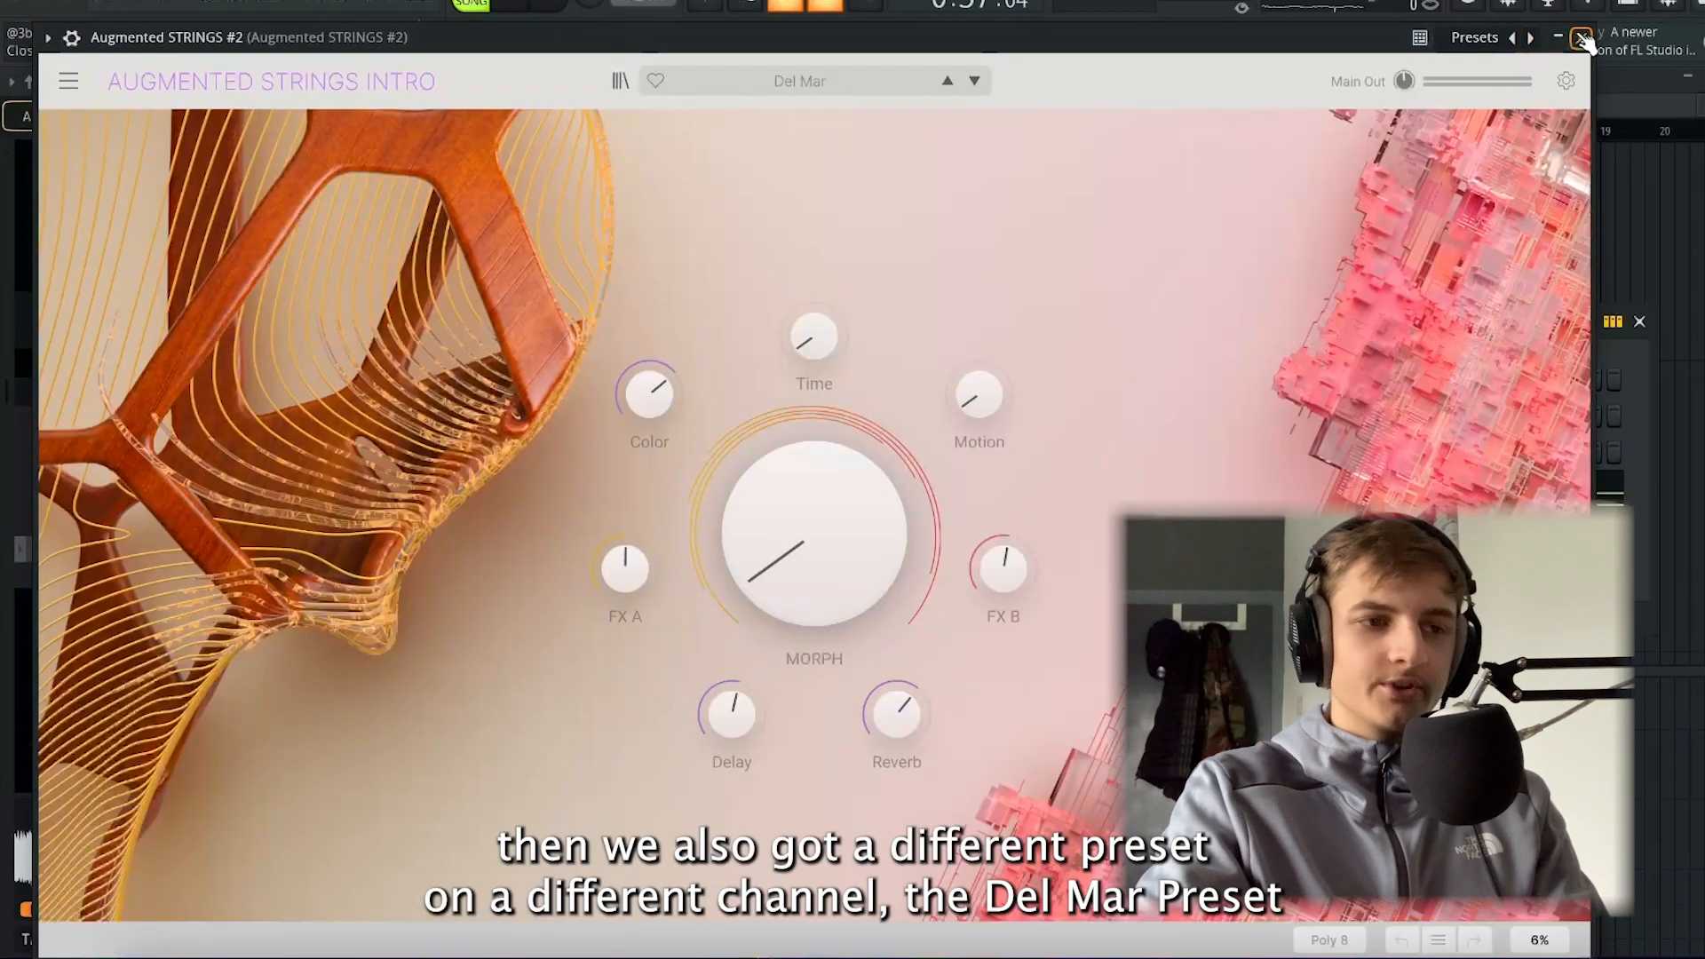
# Review the preset loaded in the Augmented STRINGS #2 channel and close its plugin window
pyautogui.click(1581, 37)
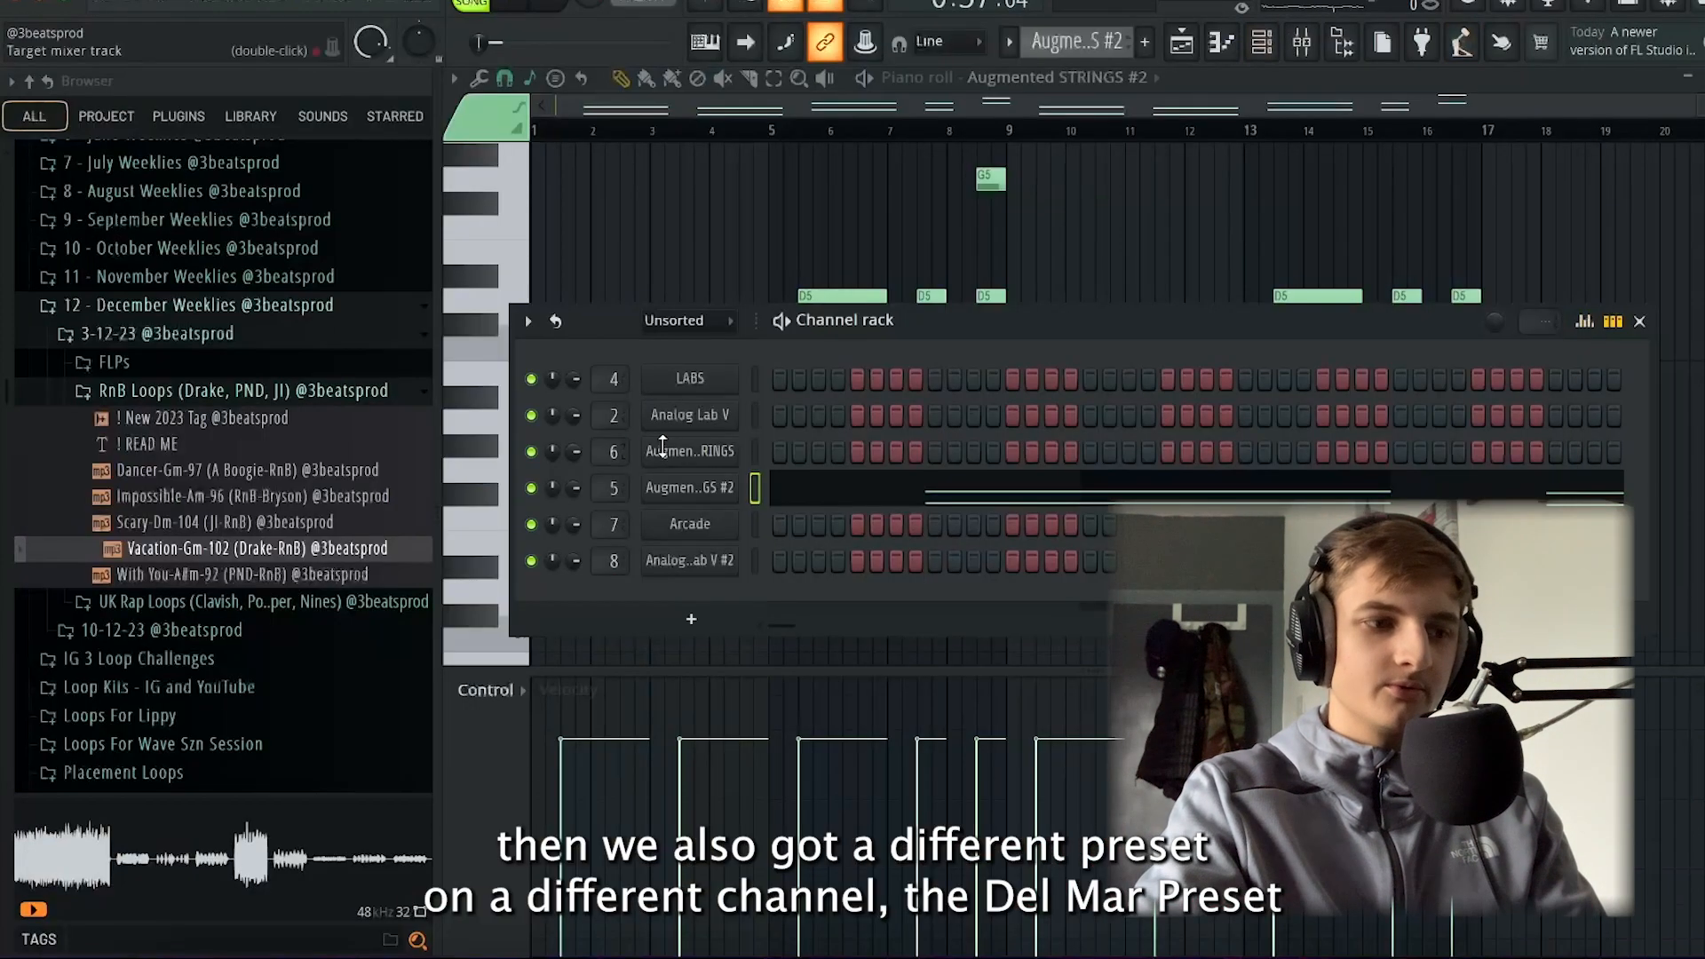
pyautogui.click(722, 491)
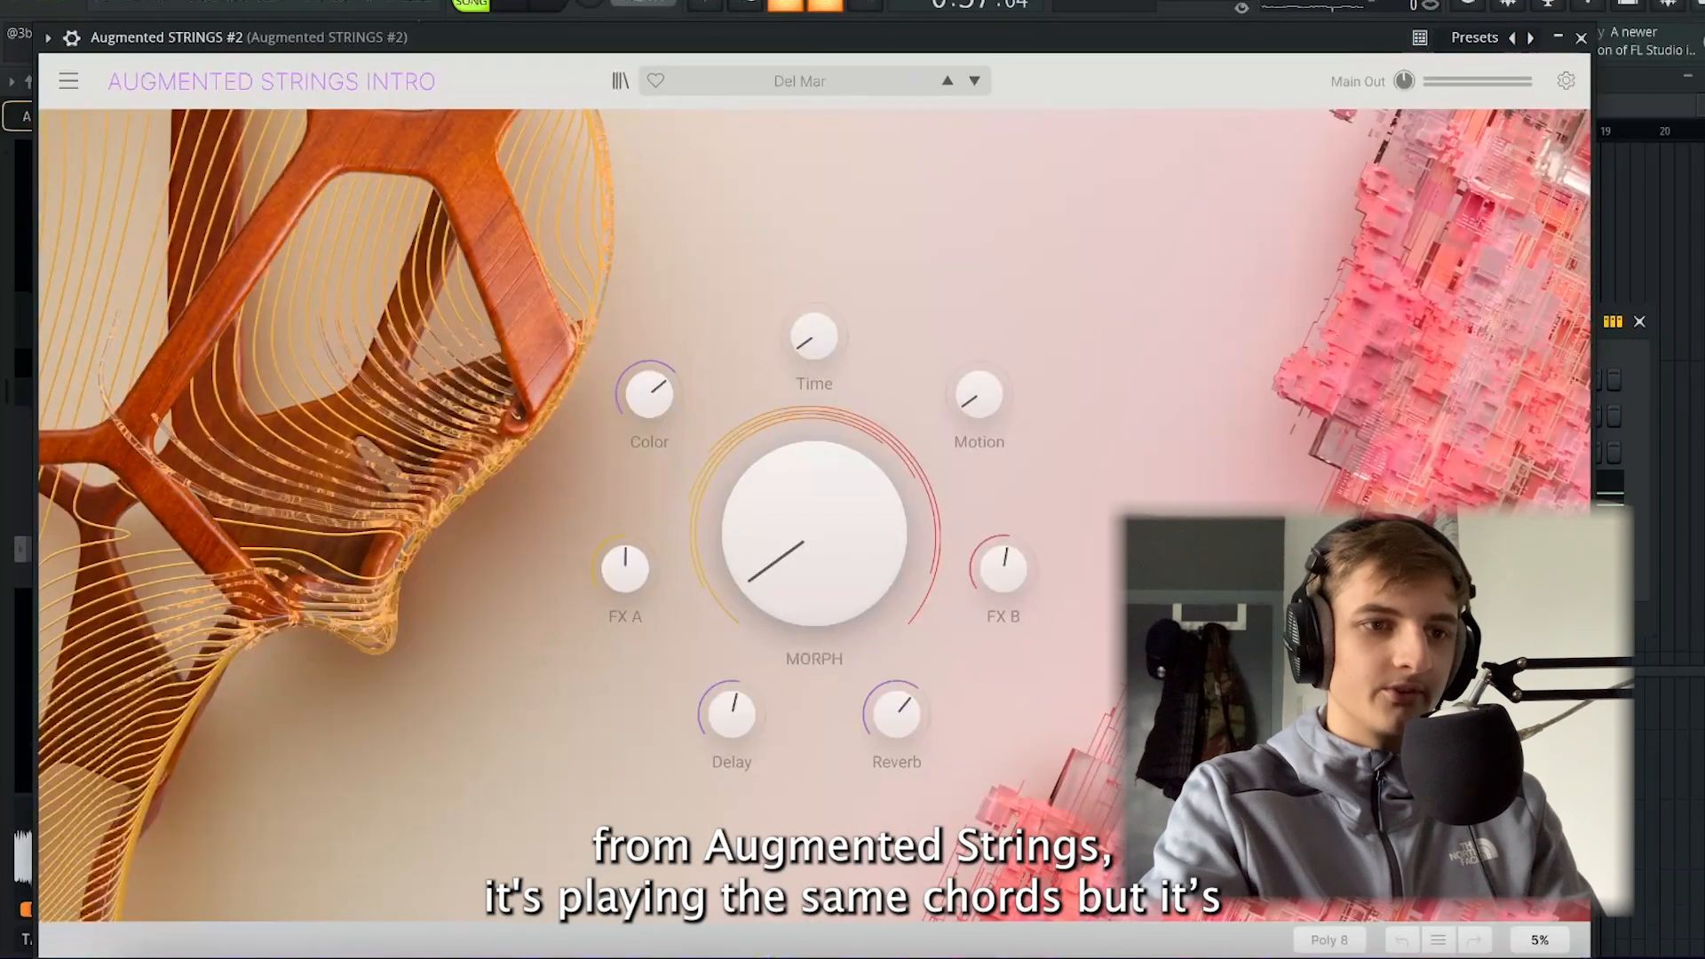
pyautogui.click(1581, 37)
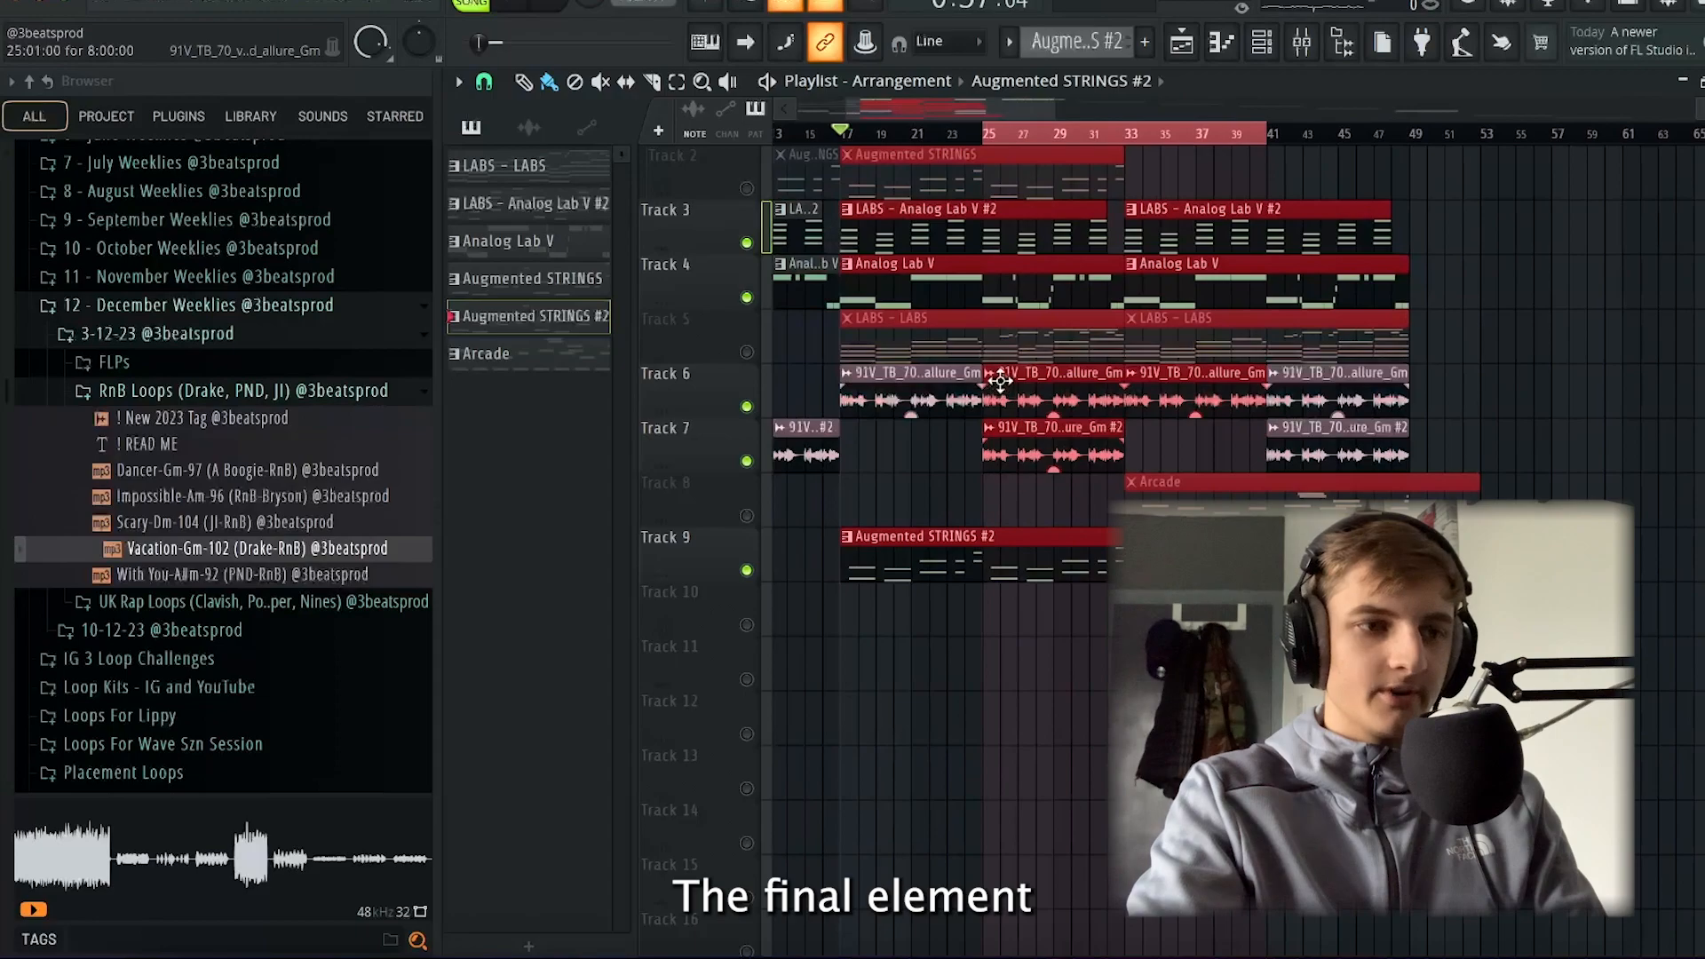
# Examine the 91V_TB_70 vocal hook clips on Tracks 6 and 7 of the playlist
pyautogui.scroll(5, 1001, 387)
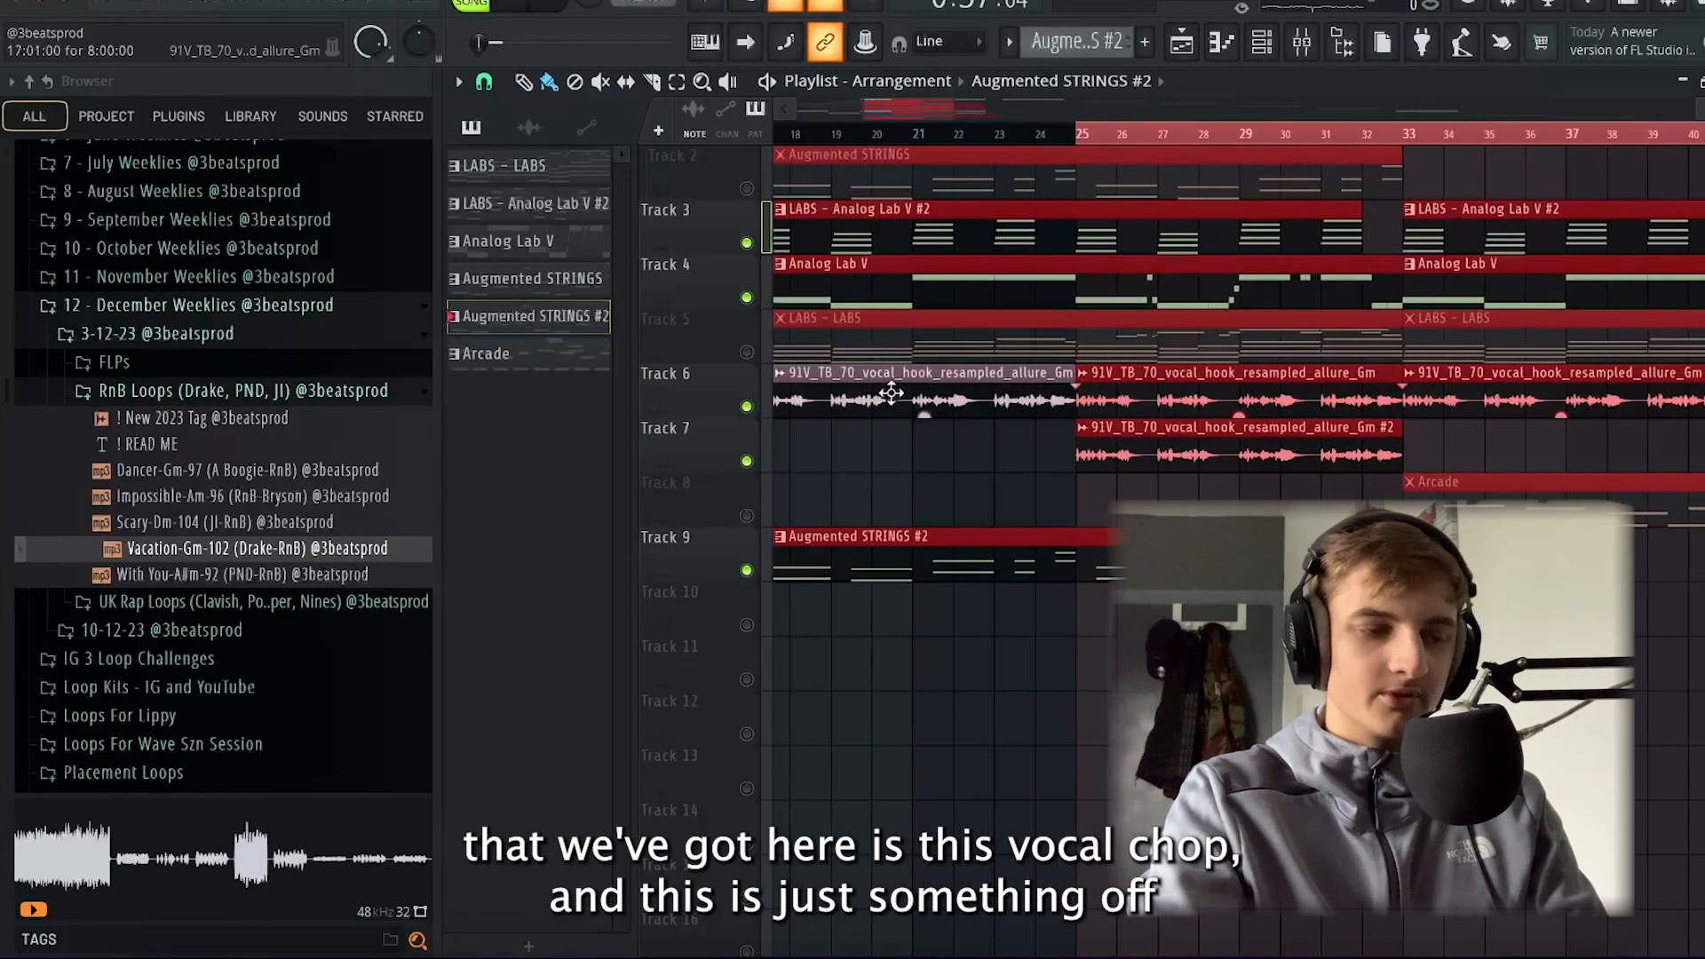
pyautogui.doubleClick(890, 393)
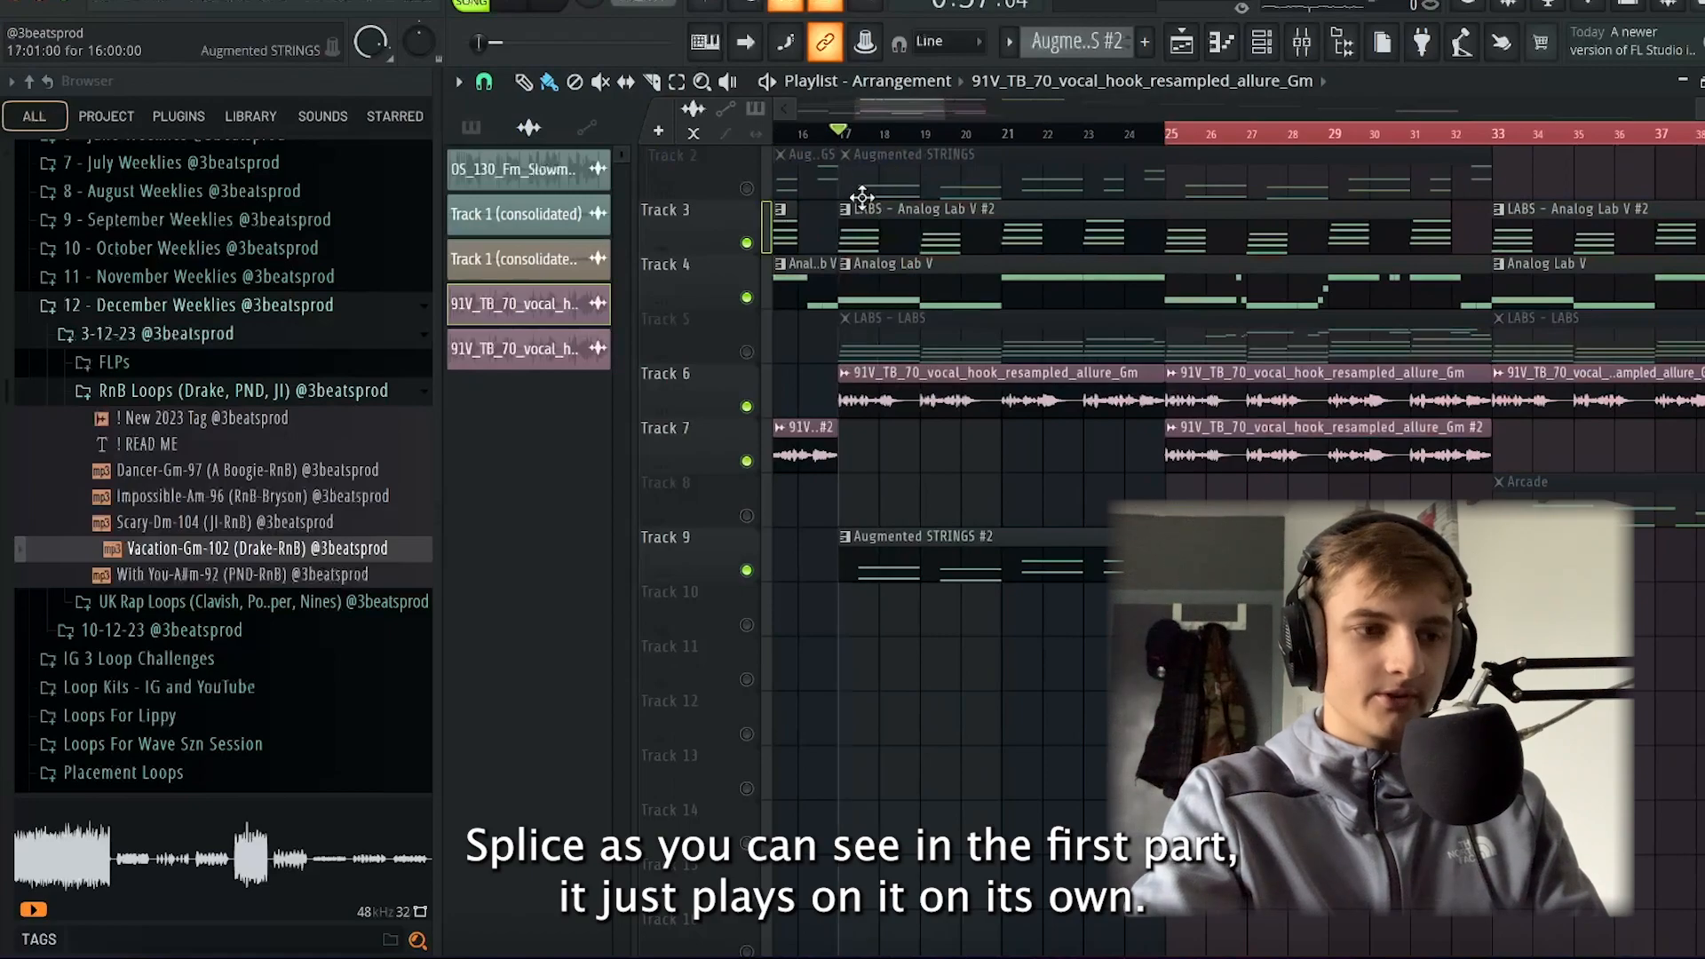
pyautogui.moveTo(991, 501); pyautogui.dragTo(986, 409)
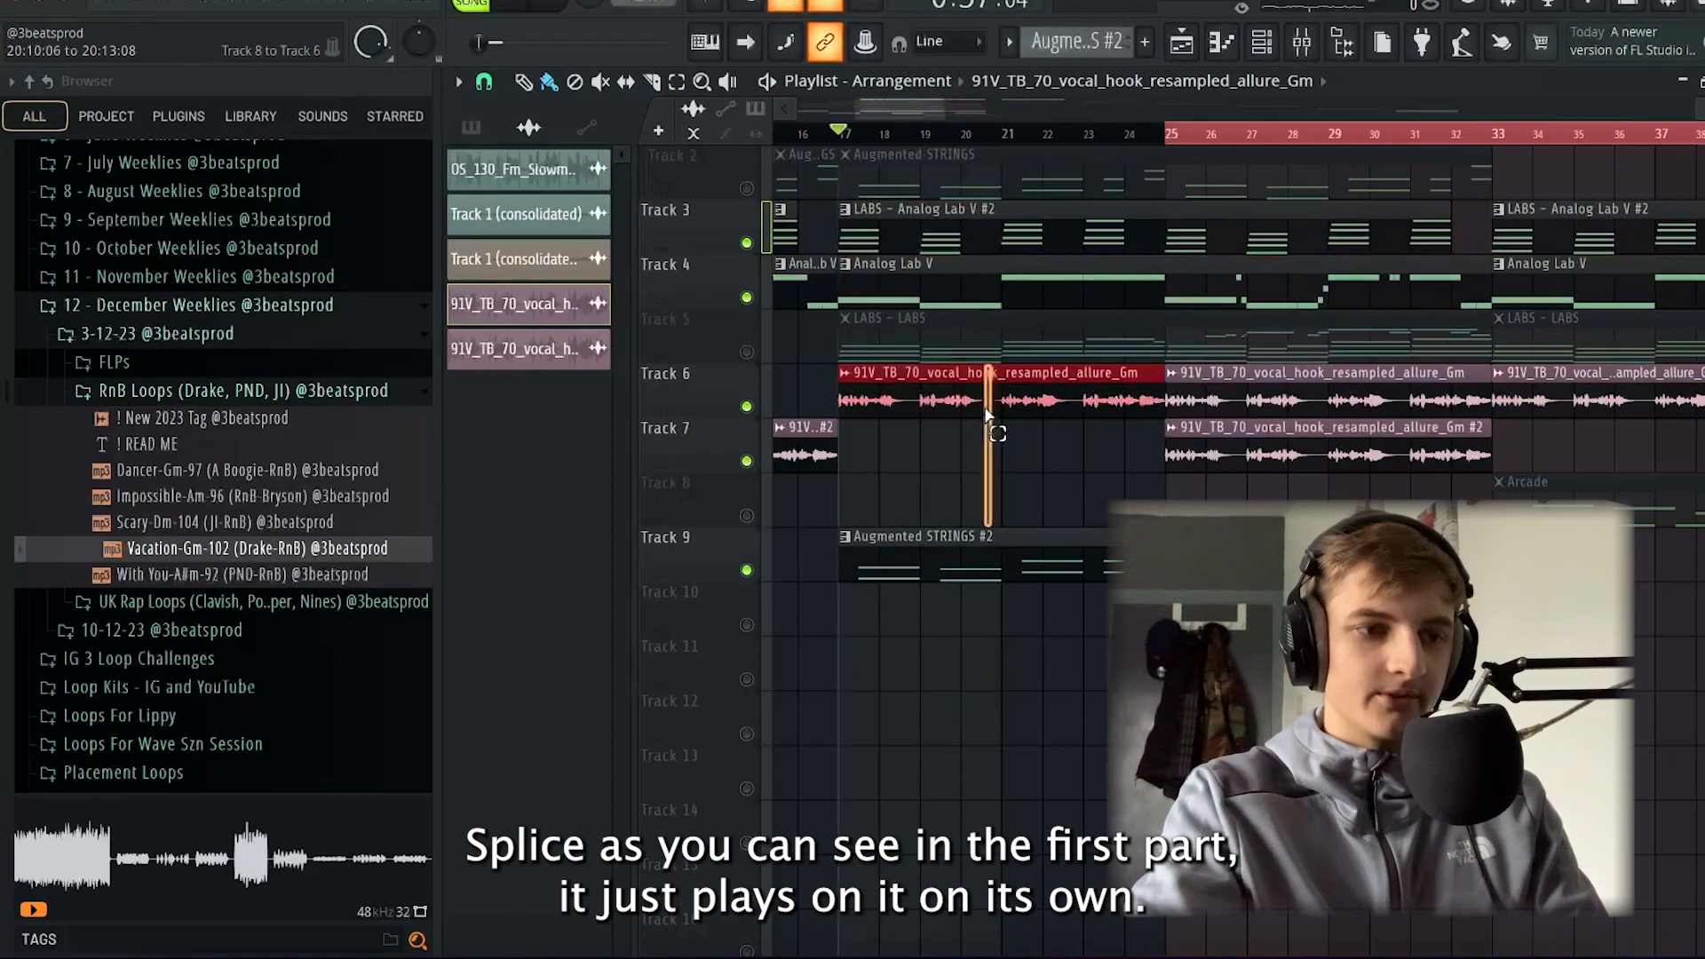
pyautogui.moveTo(1243, 486); pyautogui.dragTo(1353, 469)
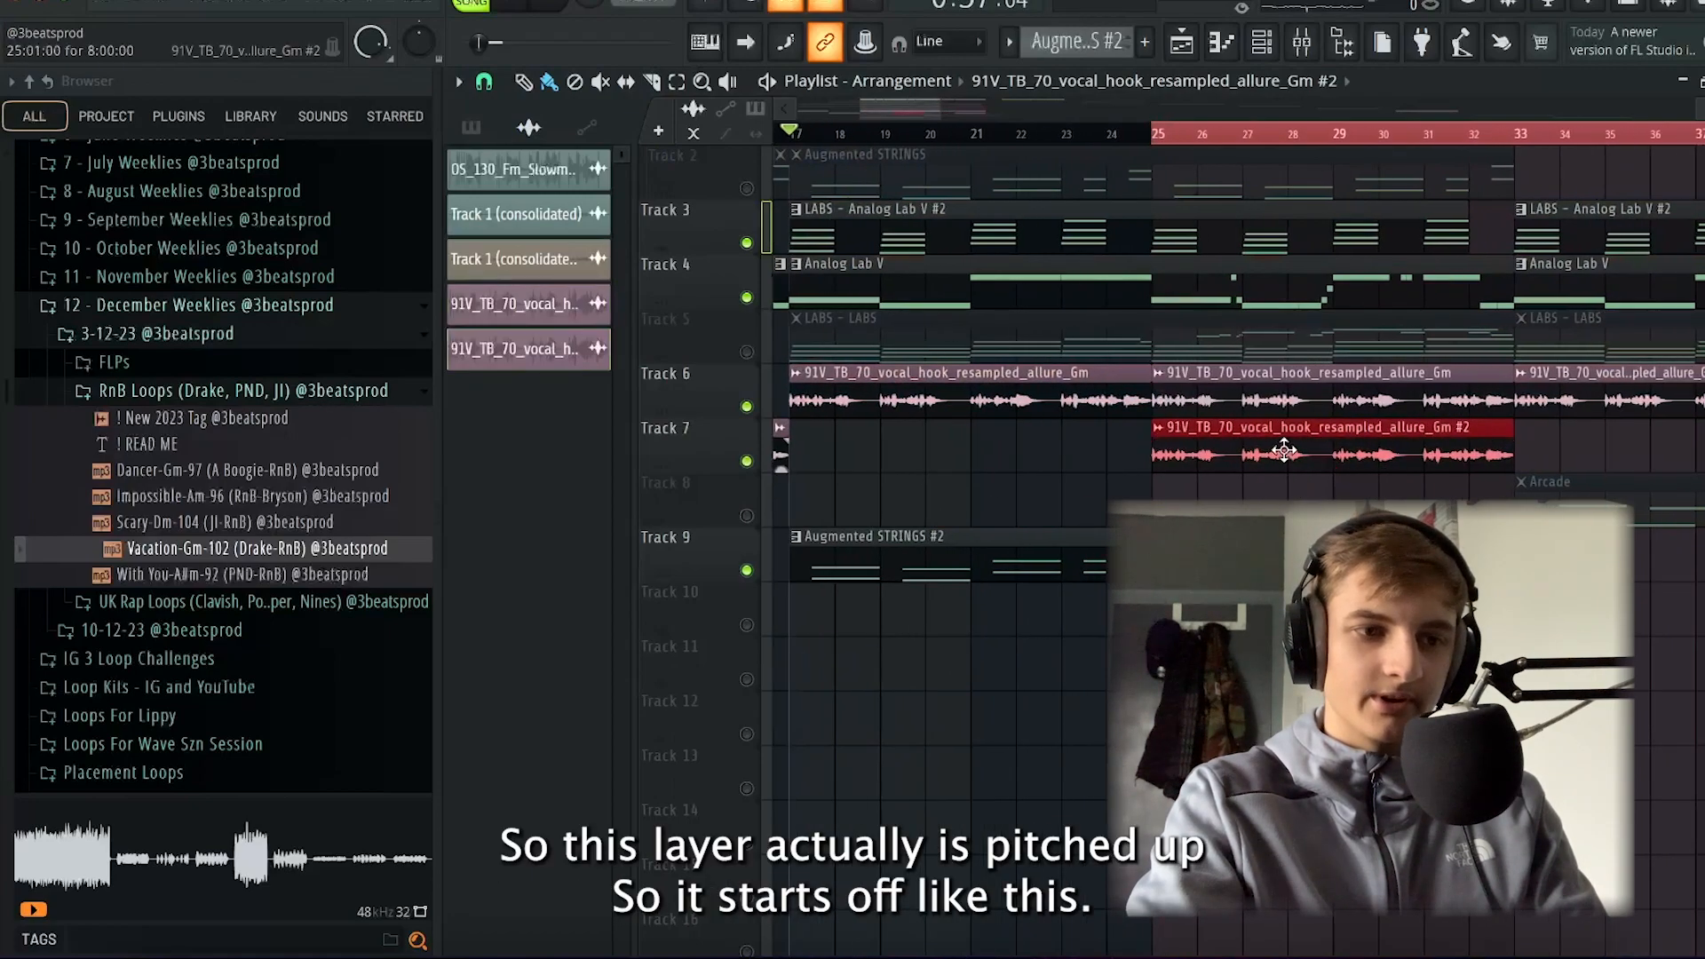
# Inspect the second vocal hook layer on Track 7 and play the vocal section without and with it
pyautogui.doubleClick(1332, 449)
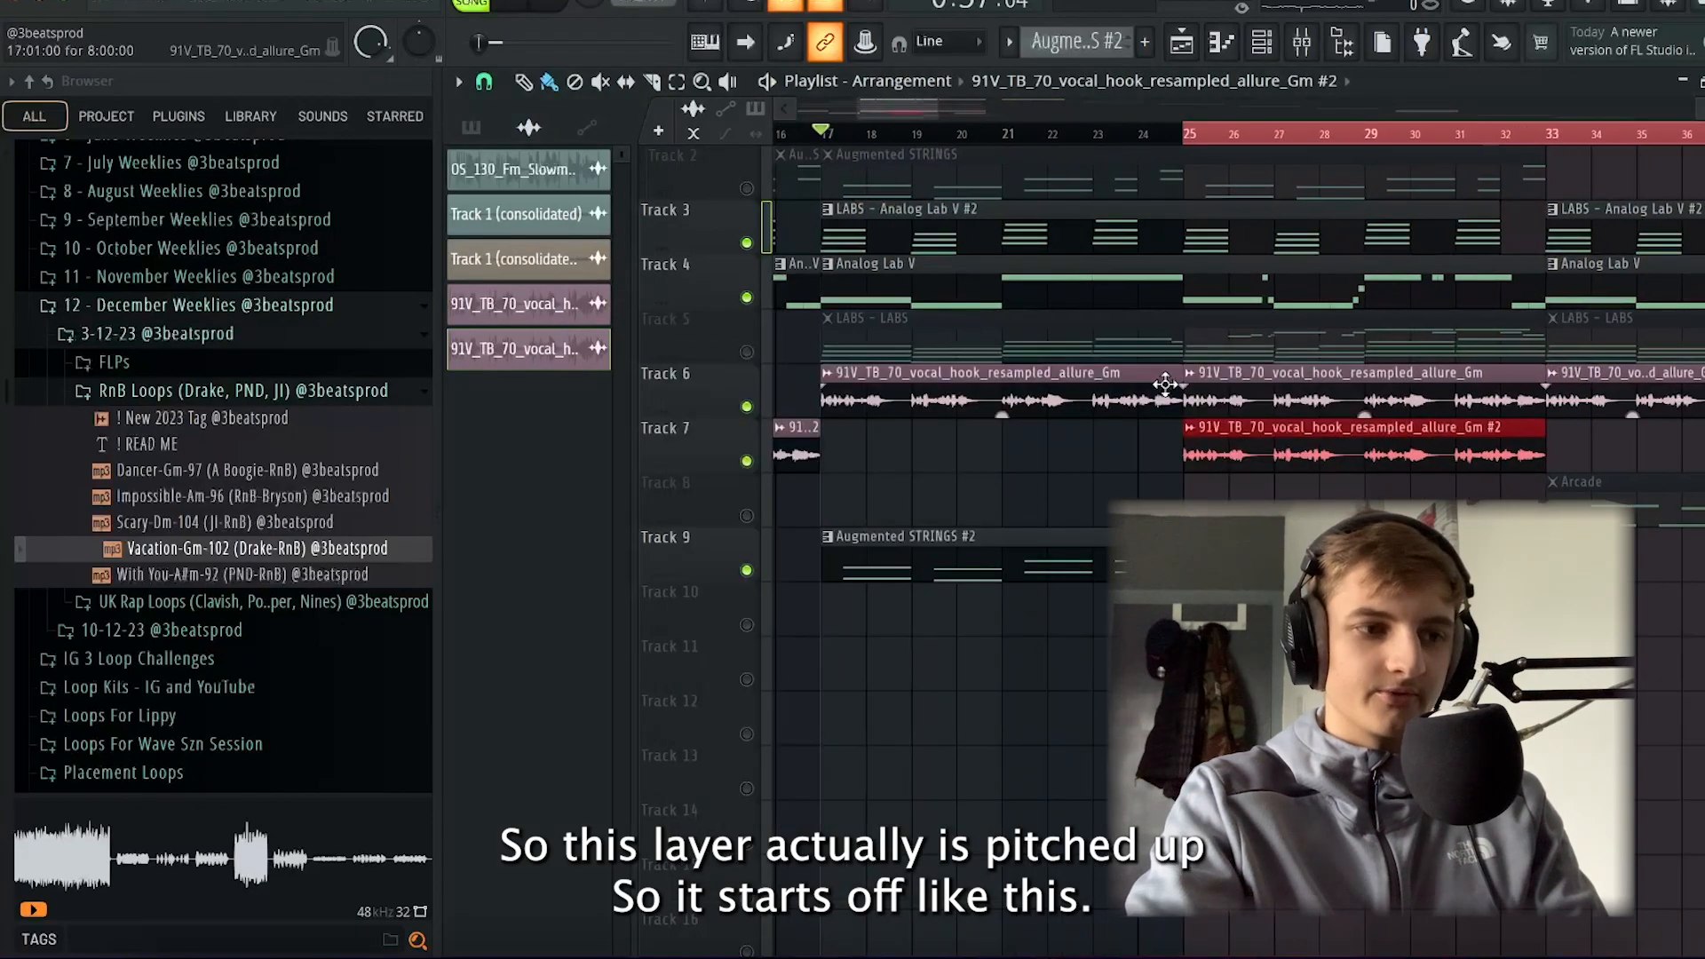
pyautogui.press('space')
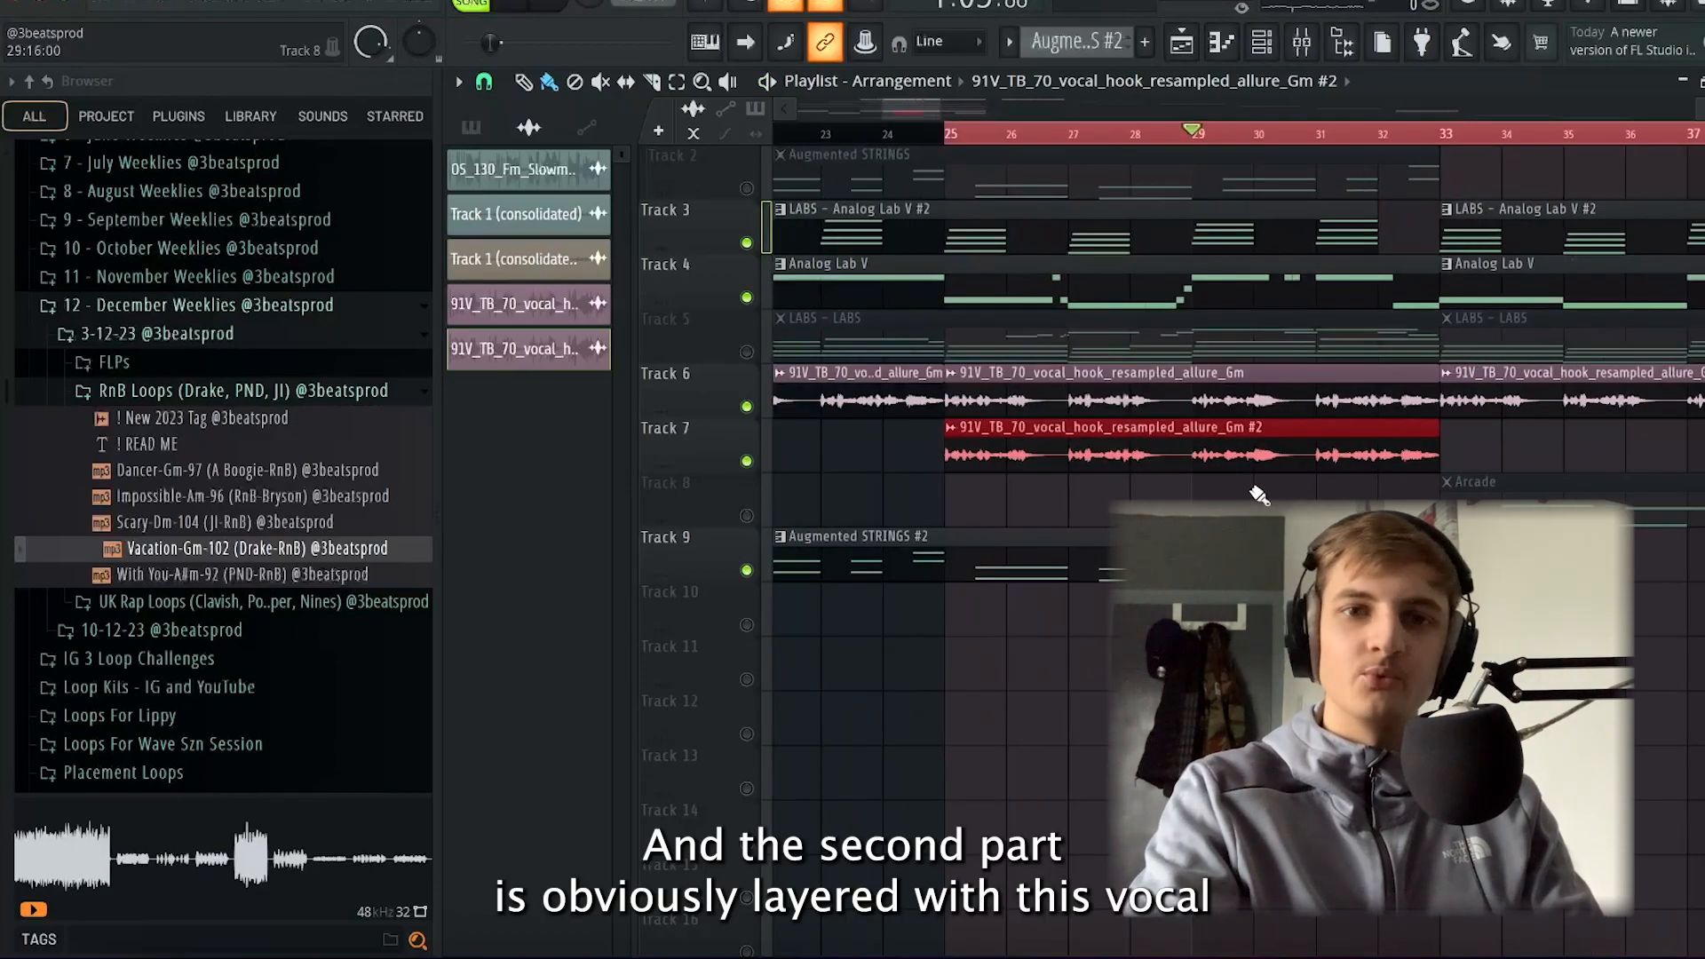
pyautogui.press('space')
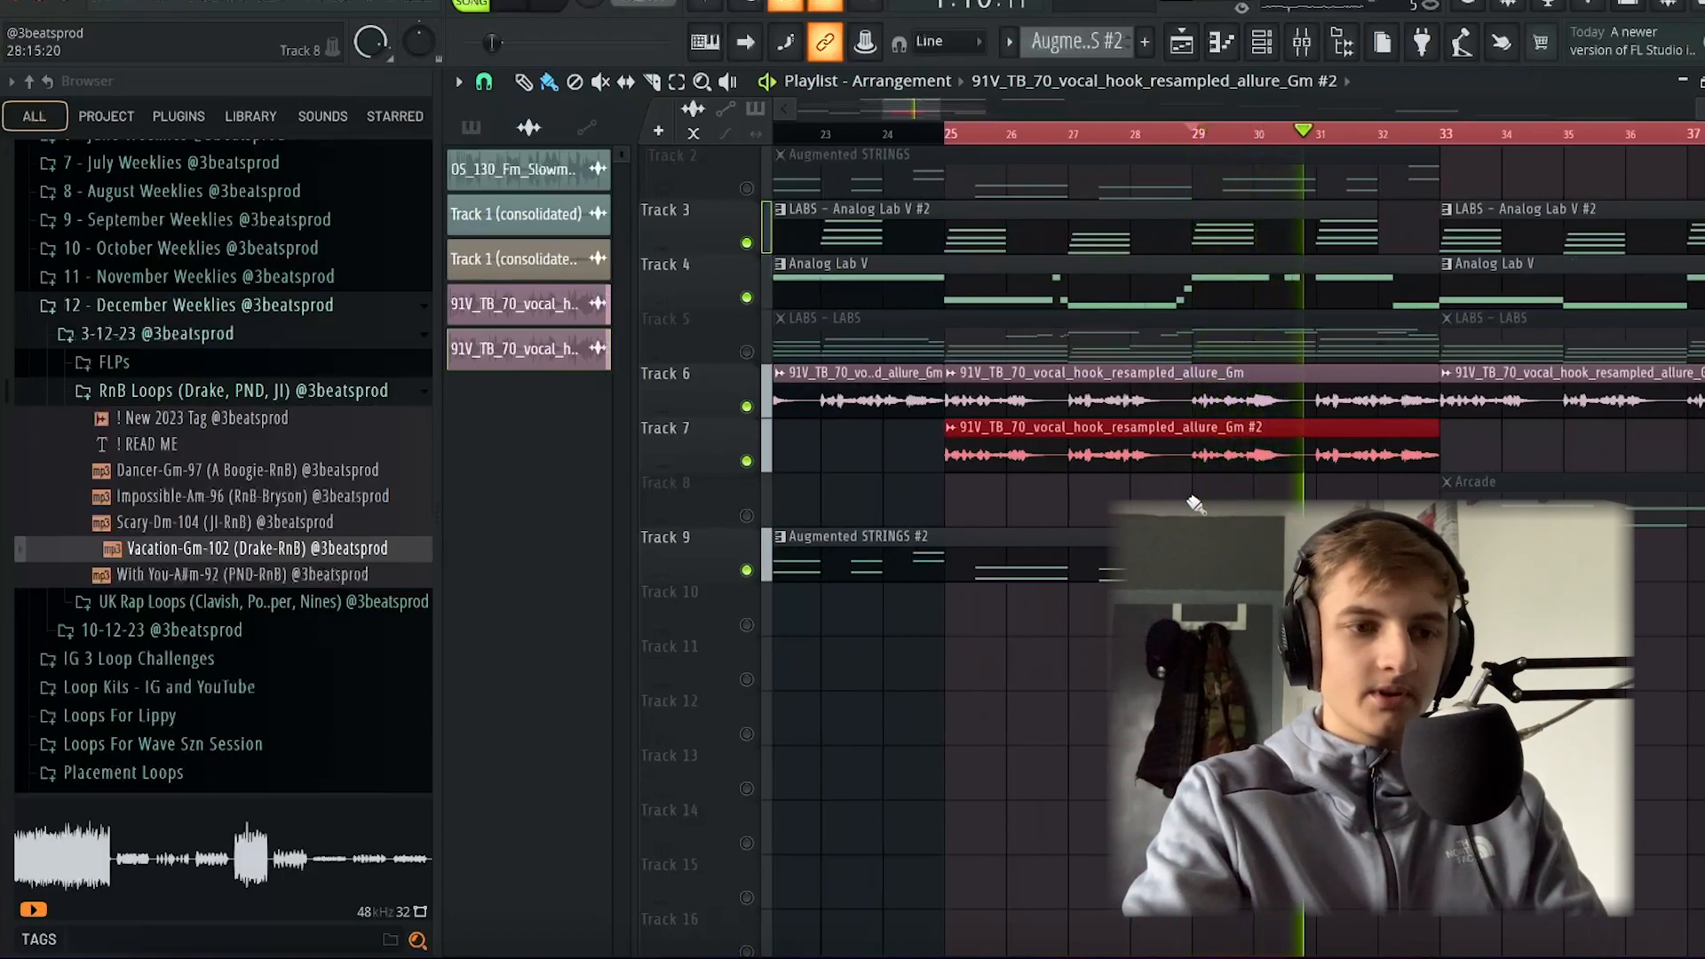
# Review the Arcade bells part from the channel rack, then play the full arrangement from bar 25
pyautogui.scroll(-4, 1196, 504)
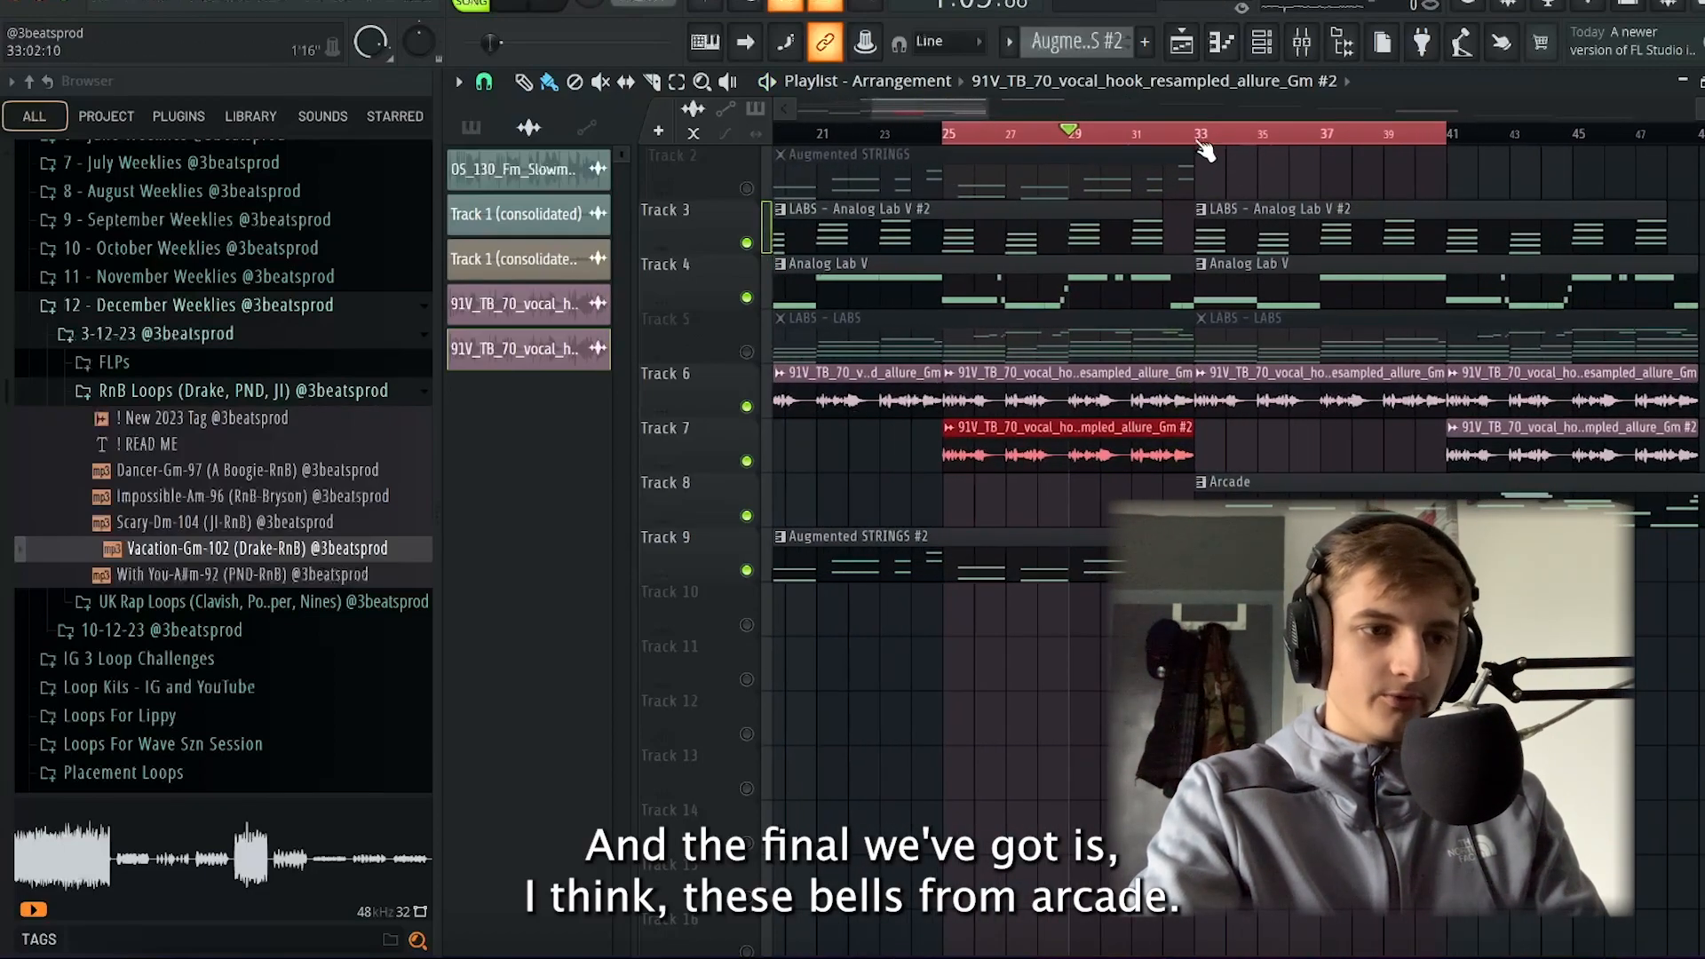
pyautogui.scroll(3, 1281, 225)
pyautogui.click(1263, 63)
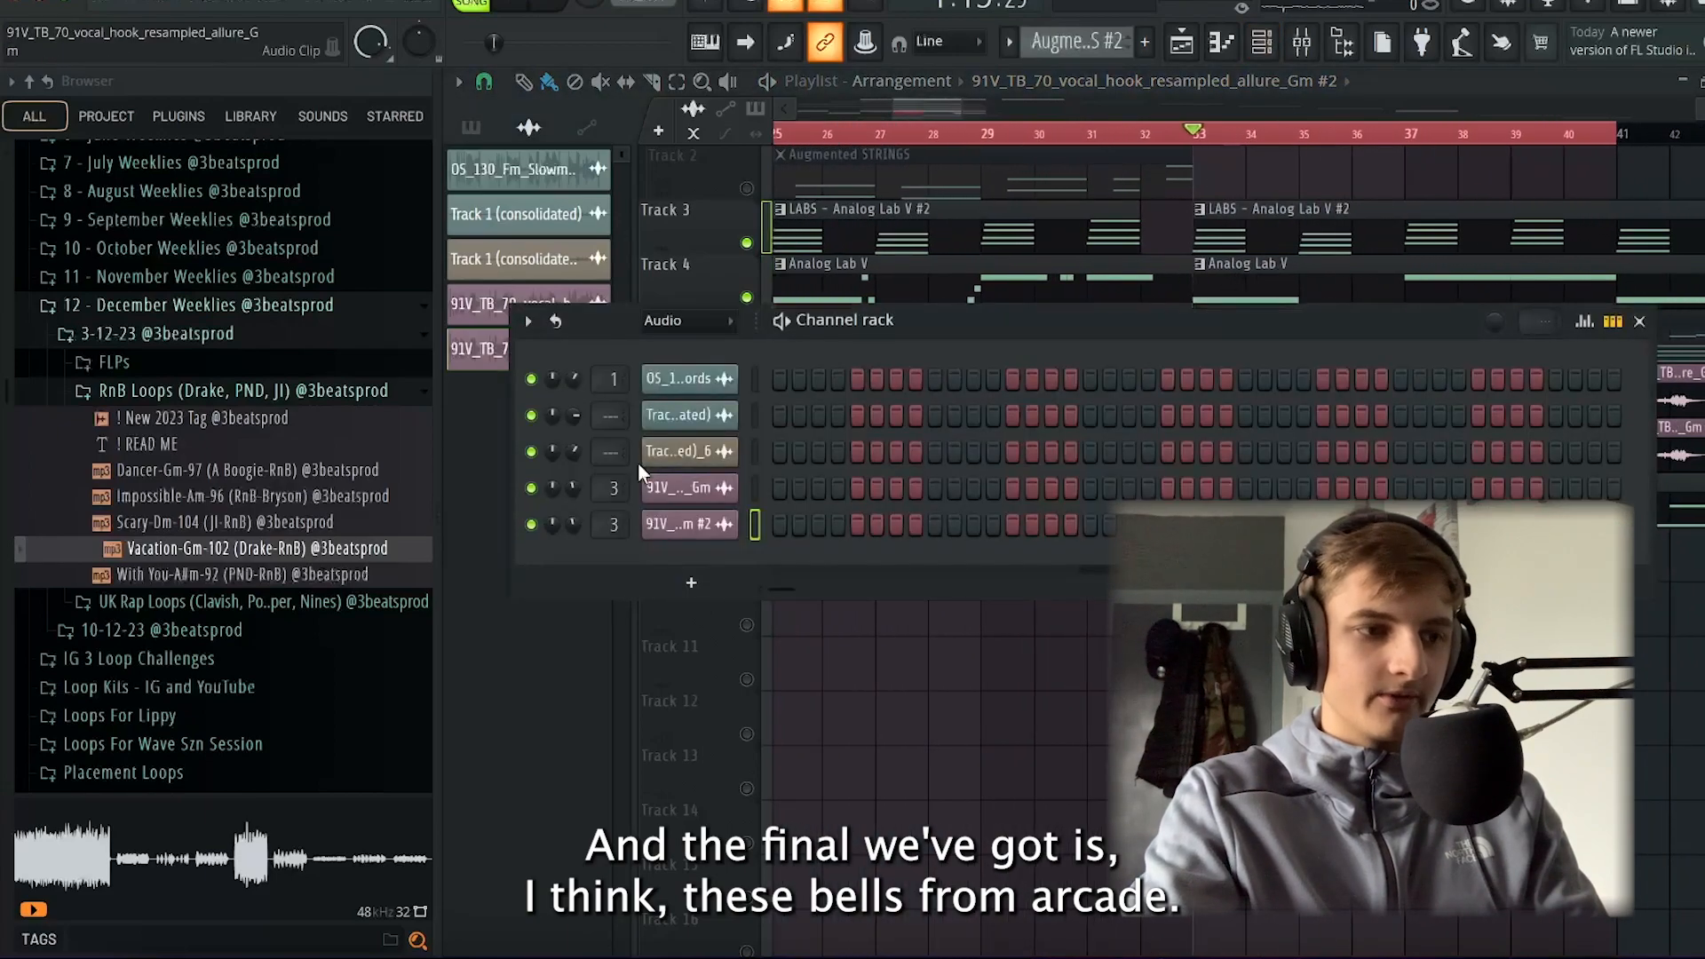
pyautogui.click(683, 382)
pyautogui.moveTo(710, 80); pyautogui.dragTo(917, 88)
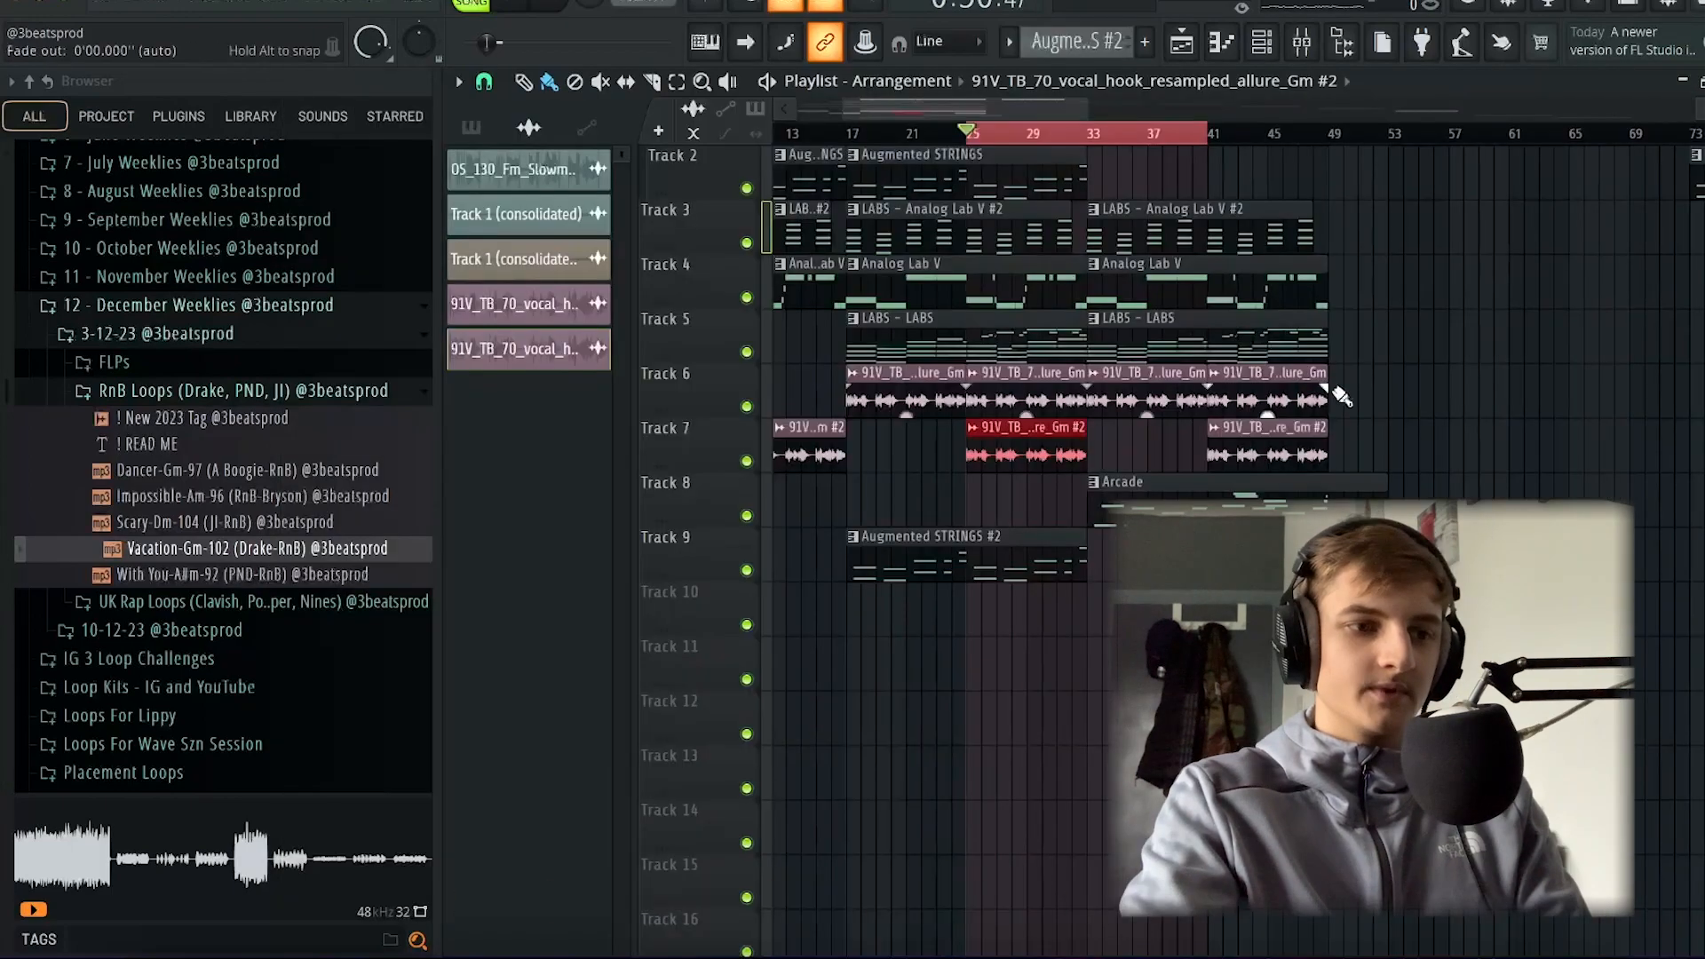
pyautogui.press('space')
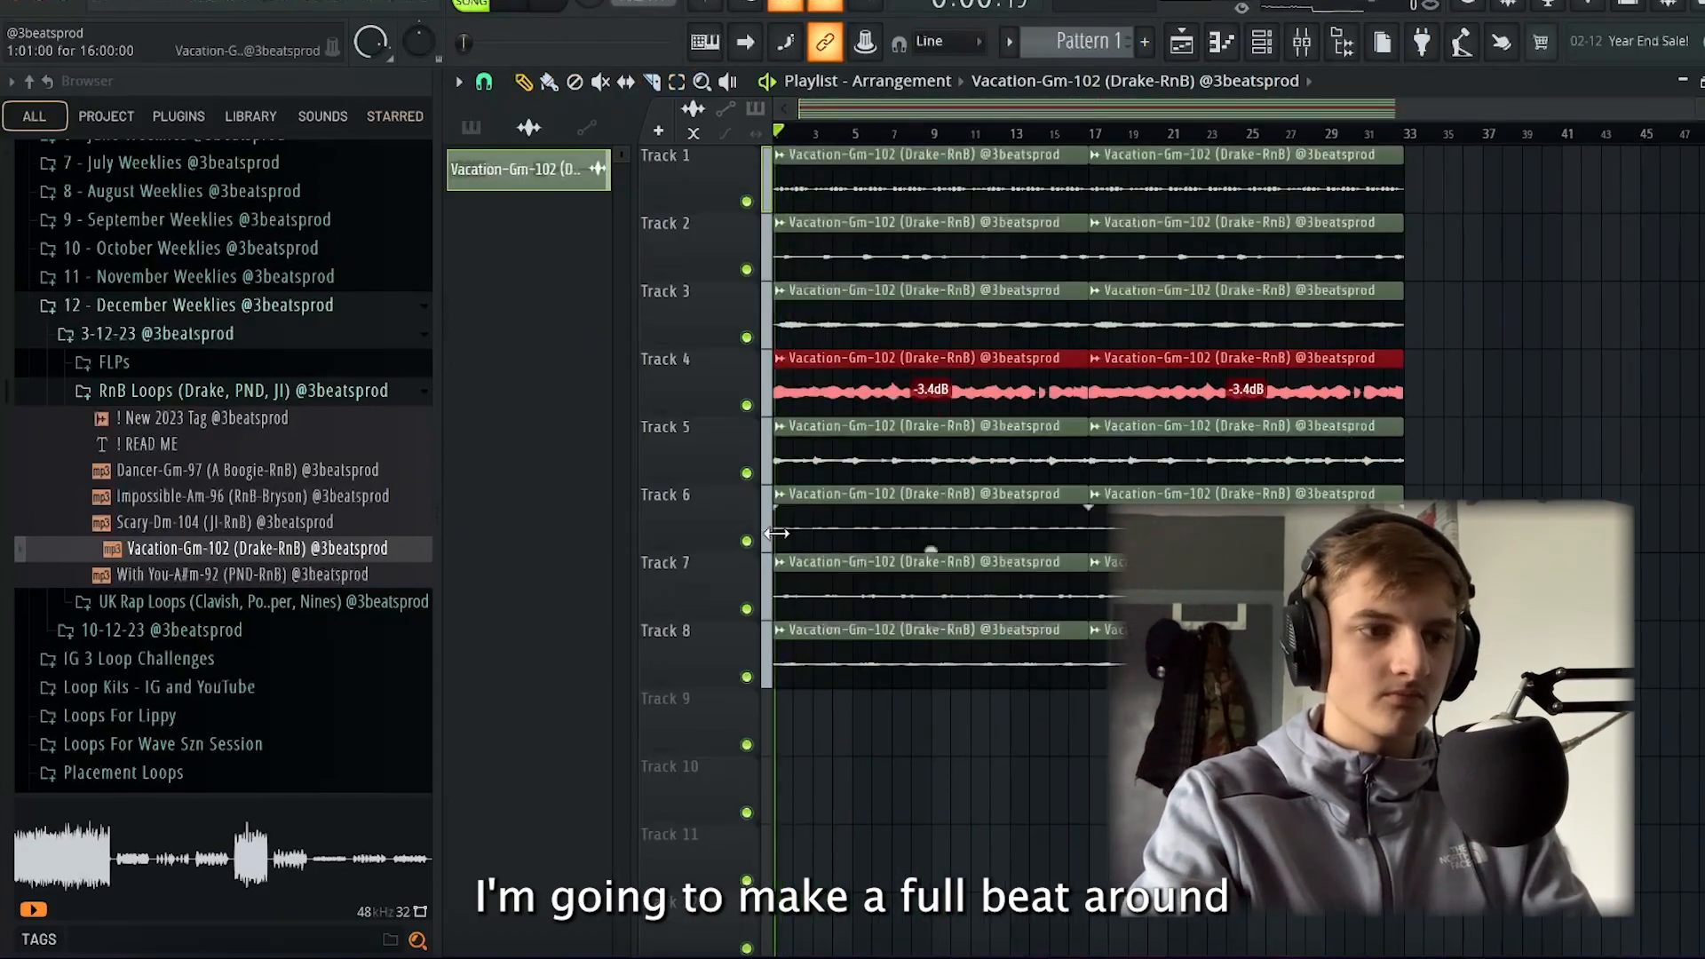
# Review the full beat's structure section by section, marking the clips of the intro, hooks, breaks and outro in turn
pyautogui.click(853, 563)
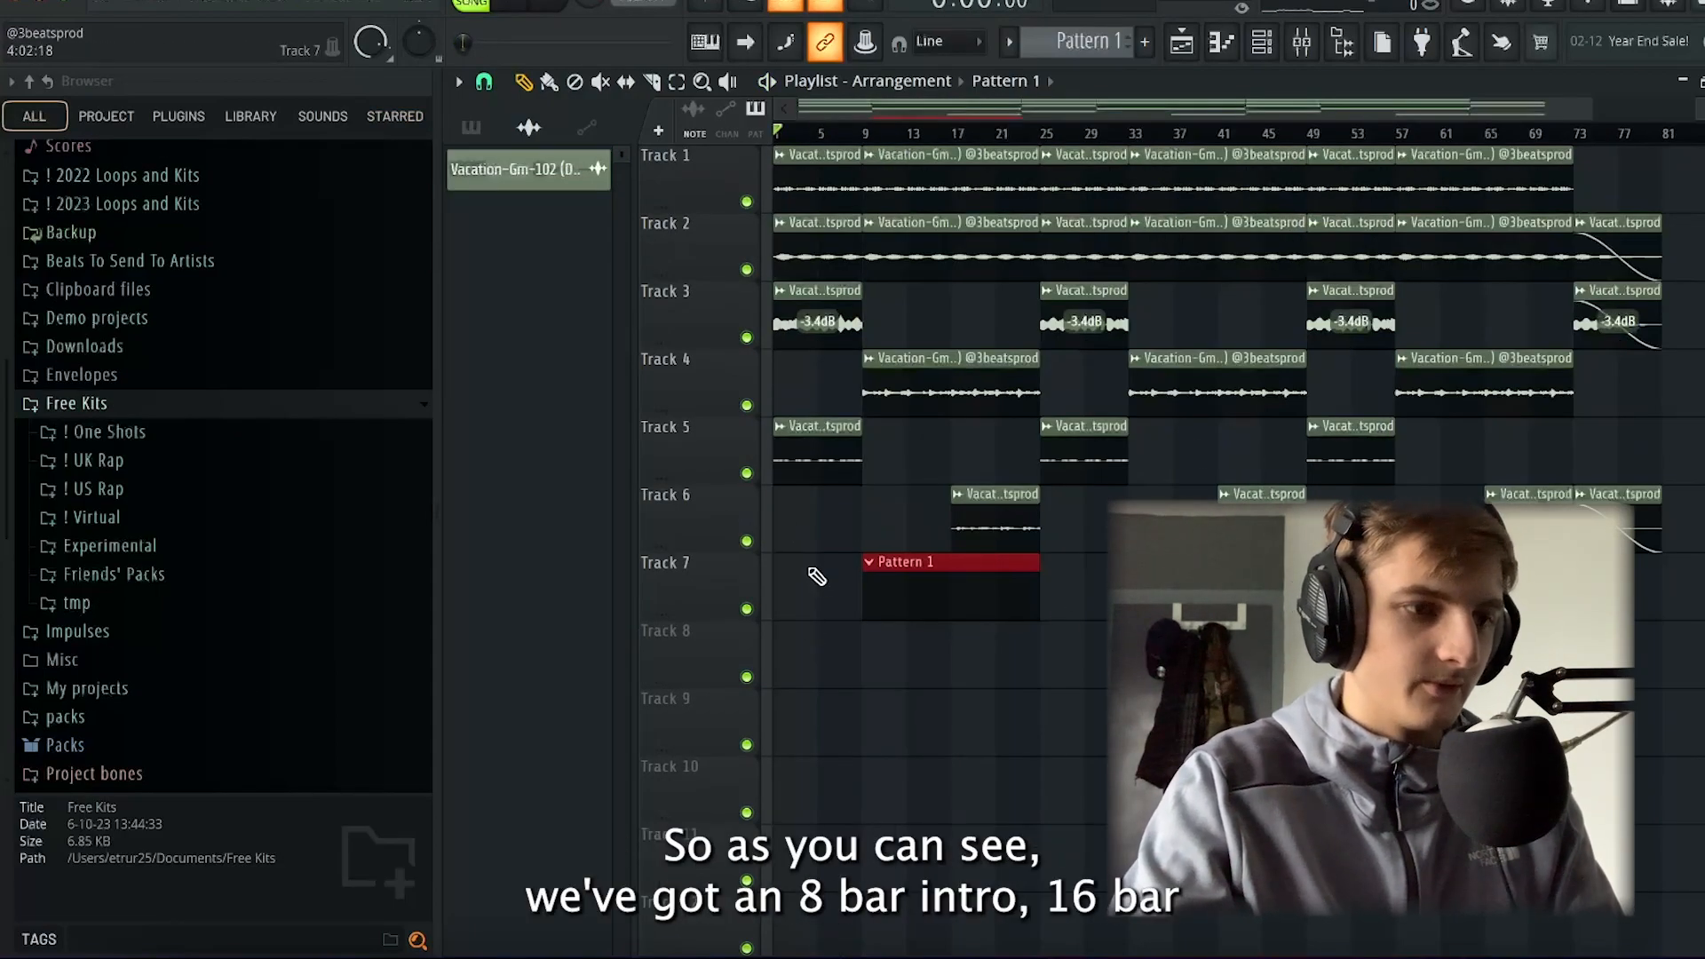
pyautogui.moveTo(810, 571); pyautogui.dragTo(776, 148)
pyautogui.moveTo(891, 505); pyautogui.dragTo(977, 142)
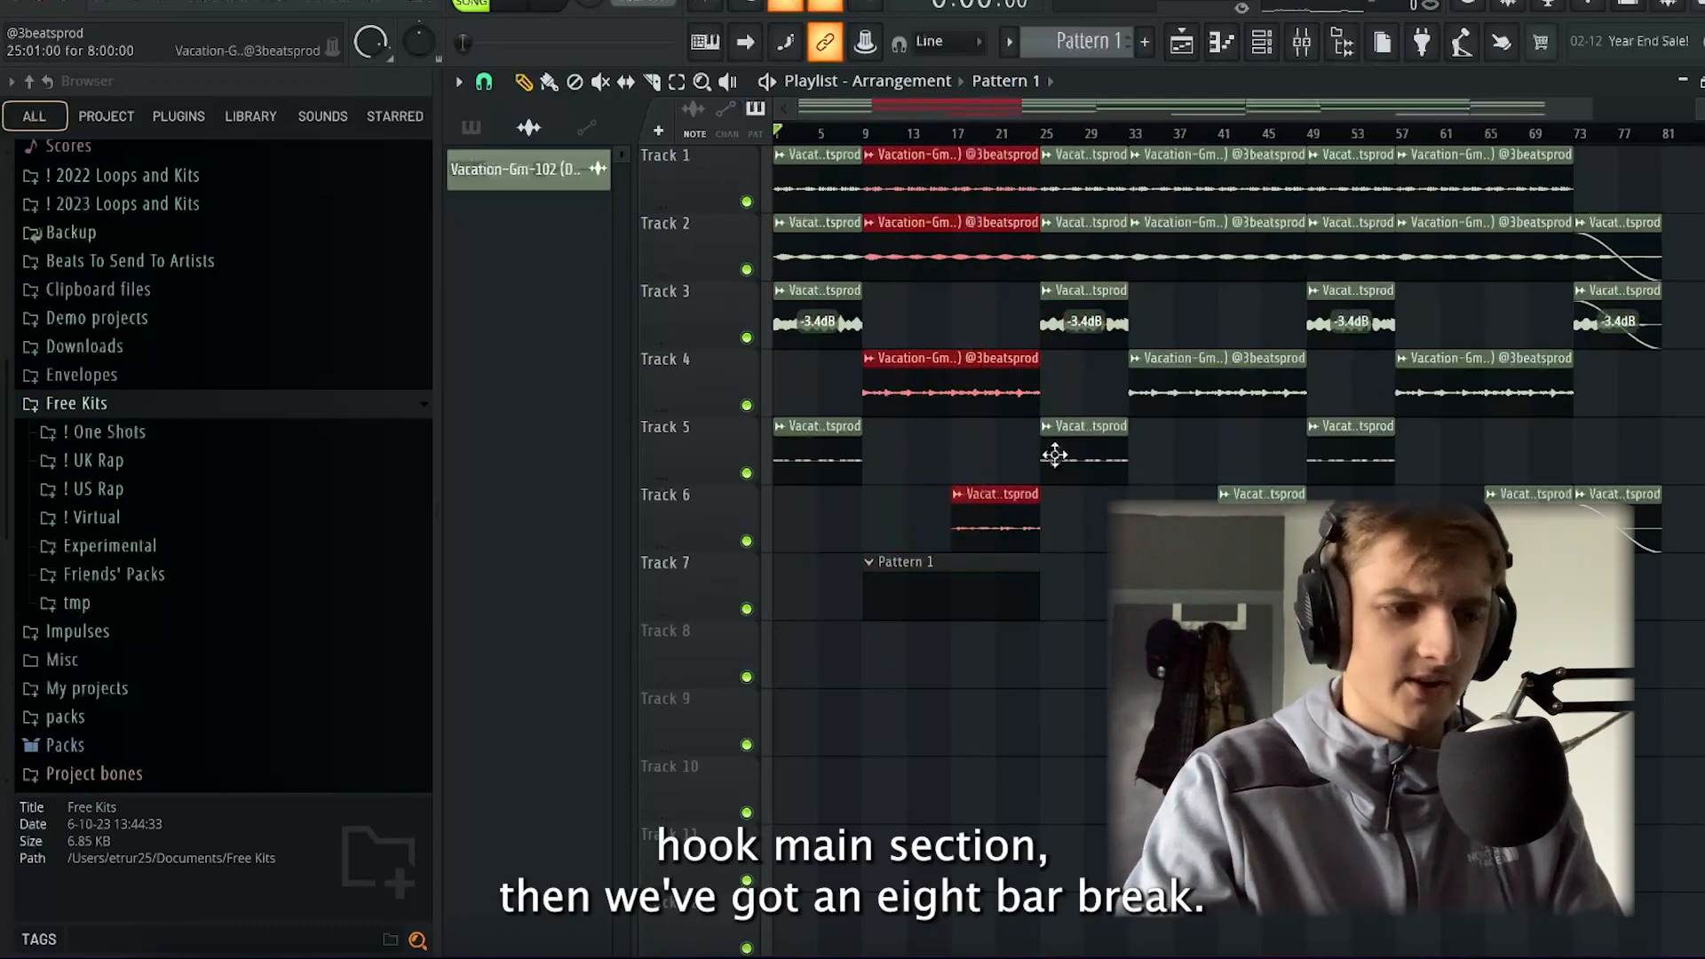
pyautogui.moveTo(1069, 535); pyautogui.dragTo(1052, 122)
pyautogui.moveTo(1187, 564); pyautogui.dragTo(1209, 123)
pyautogui.moveTo(1357, 582); pyautogui.dragTo(1316, 146)
pyautogui.moveTo(1408, 578); pyautogui.dragTo(1536, 123)
pyautogui.moveTo(1625, 577); pyautogui.dragTo(1629, 87)
pyautogui.moveTo(1632, 196); pyautogui.dragTo(1635, 515)
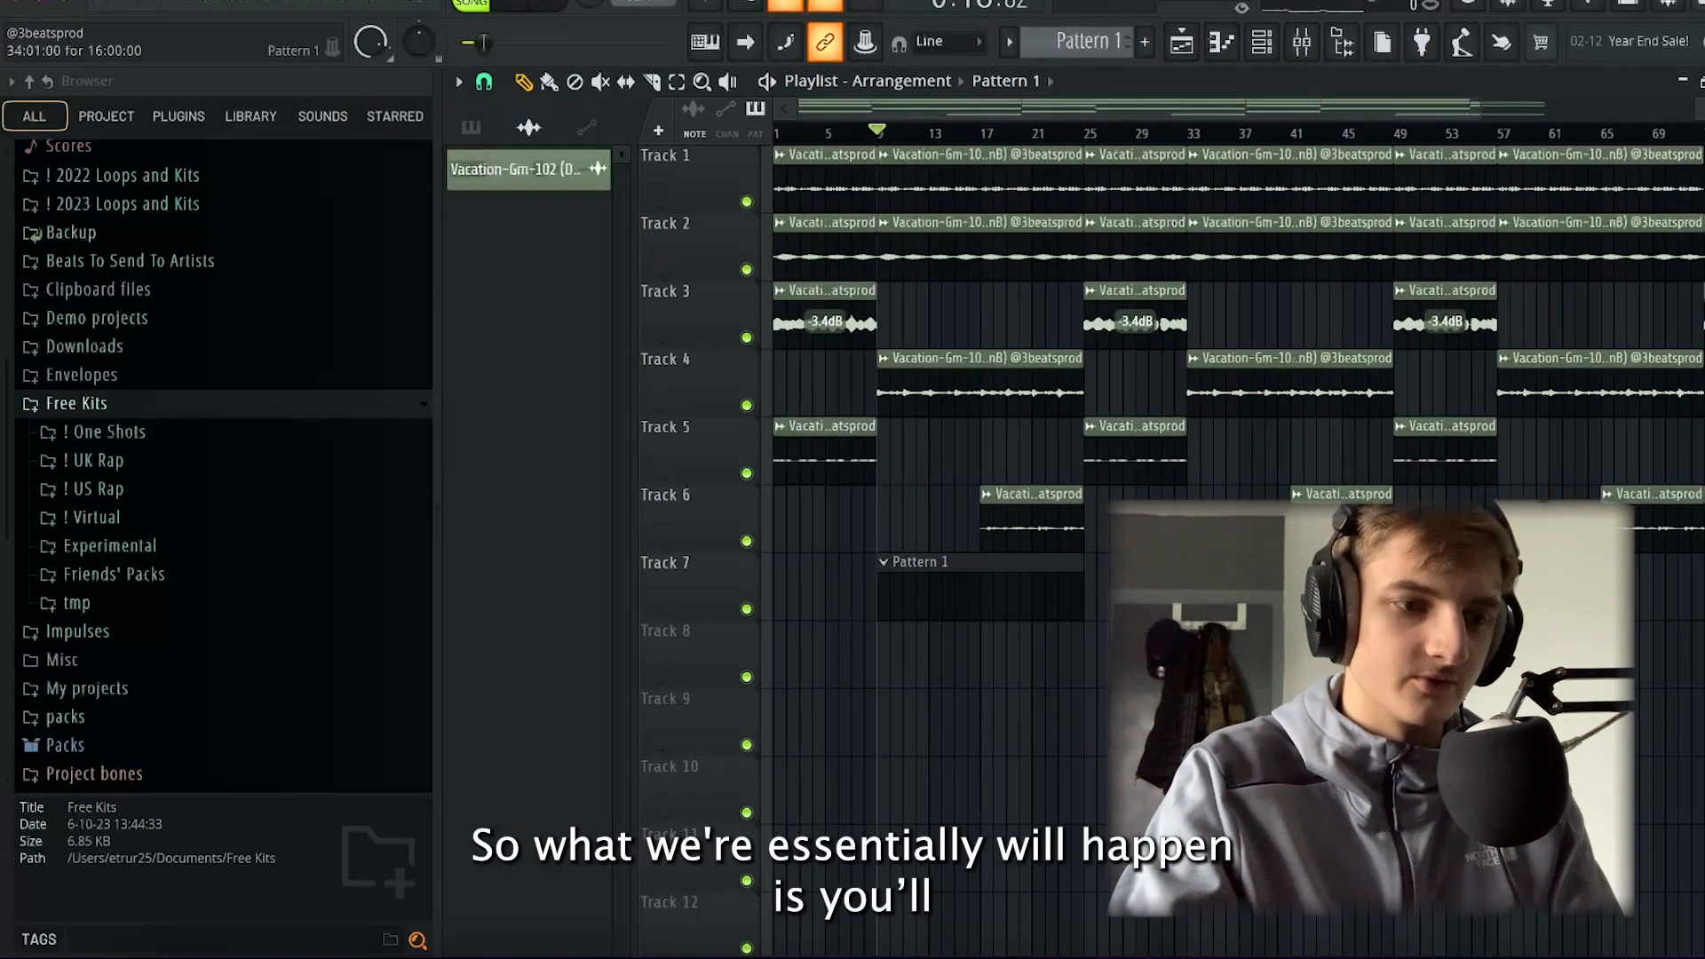
# Place Pattern 1 on Track 7 at bars 33 and 57, then marquee-select the pattern clips from the end backwards
pyautogui.hscroll(3, 1314, 586)
pyautogui.scroll(2, 1314, 586)
pyautogui.click(1305, 588)
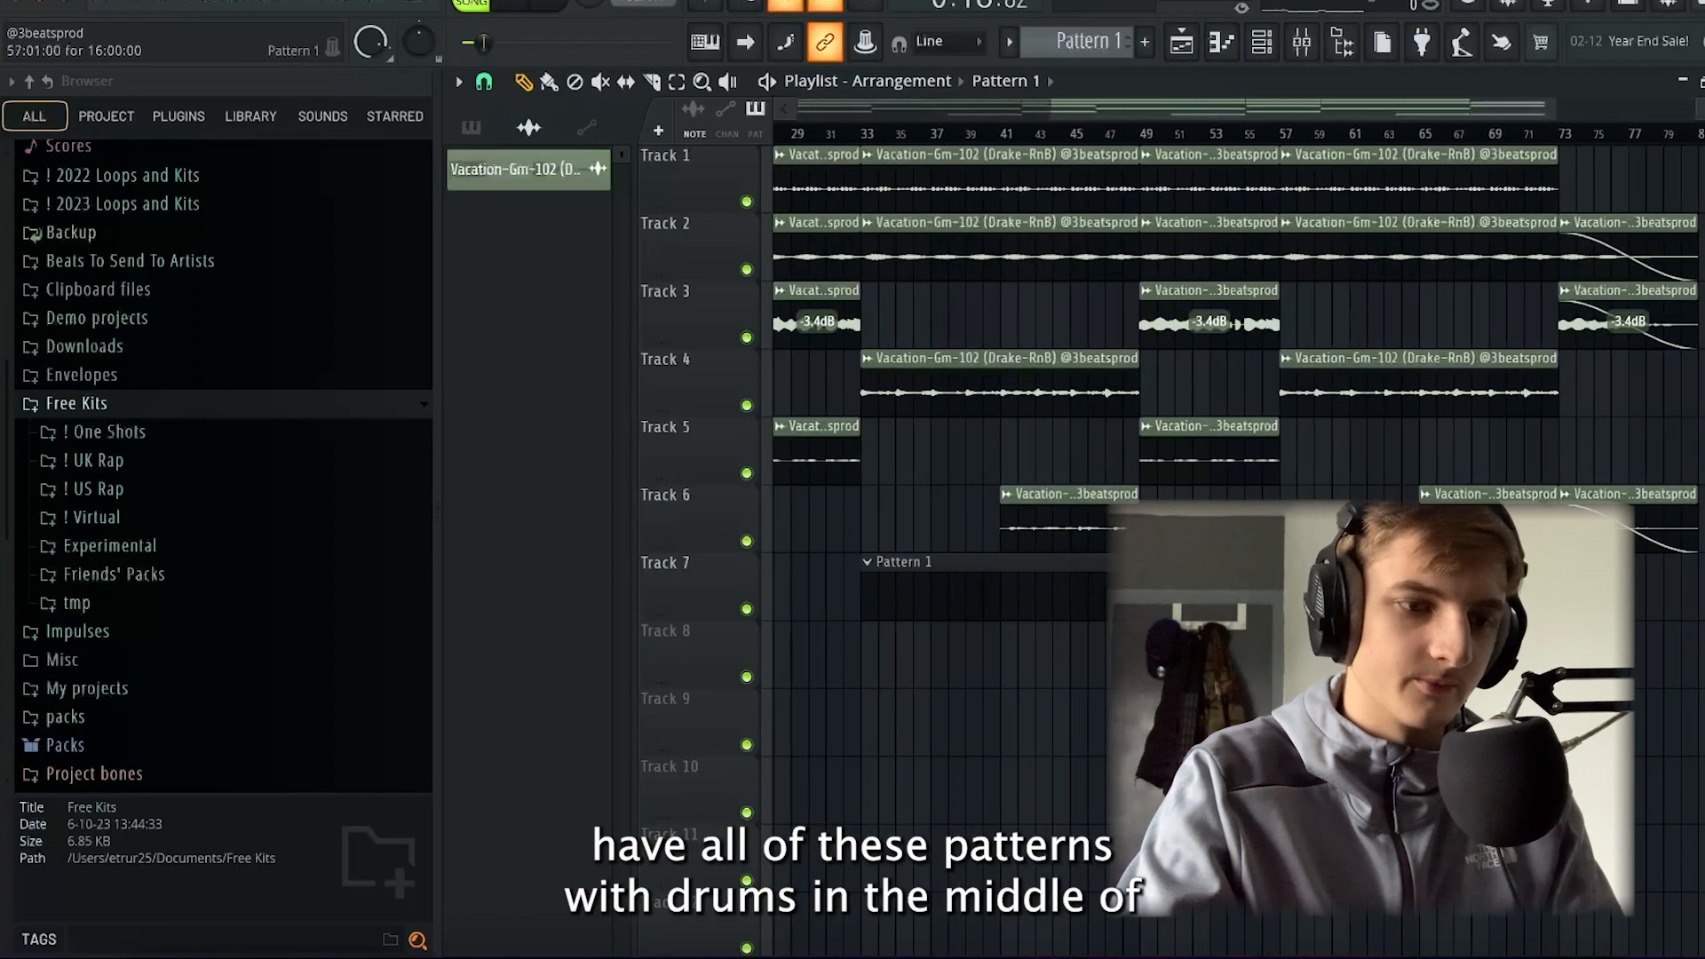
pyautogui.scroll(-3, 1288, 593)
pyautogui.scroll(5, 1004, 719)
pyautogui.scroll(-5, 1110, 280)
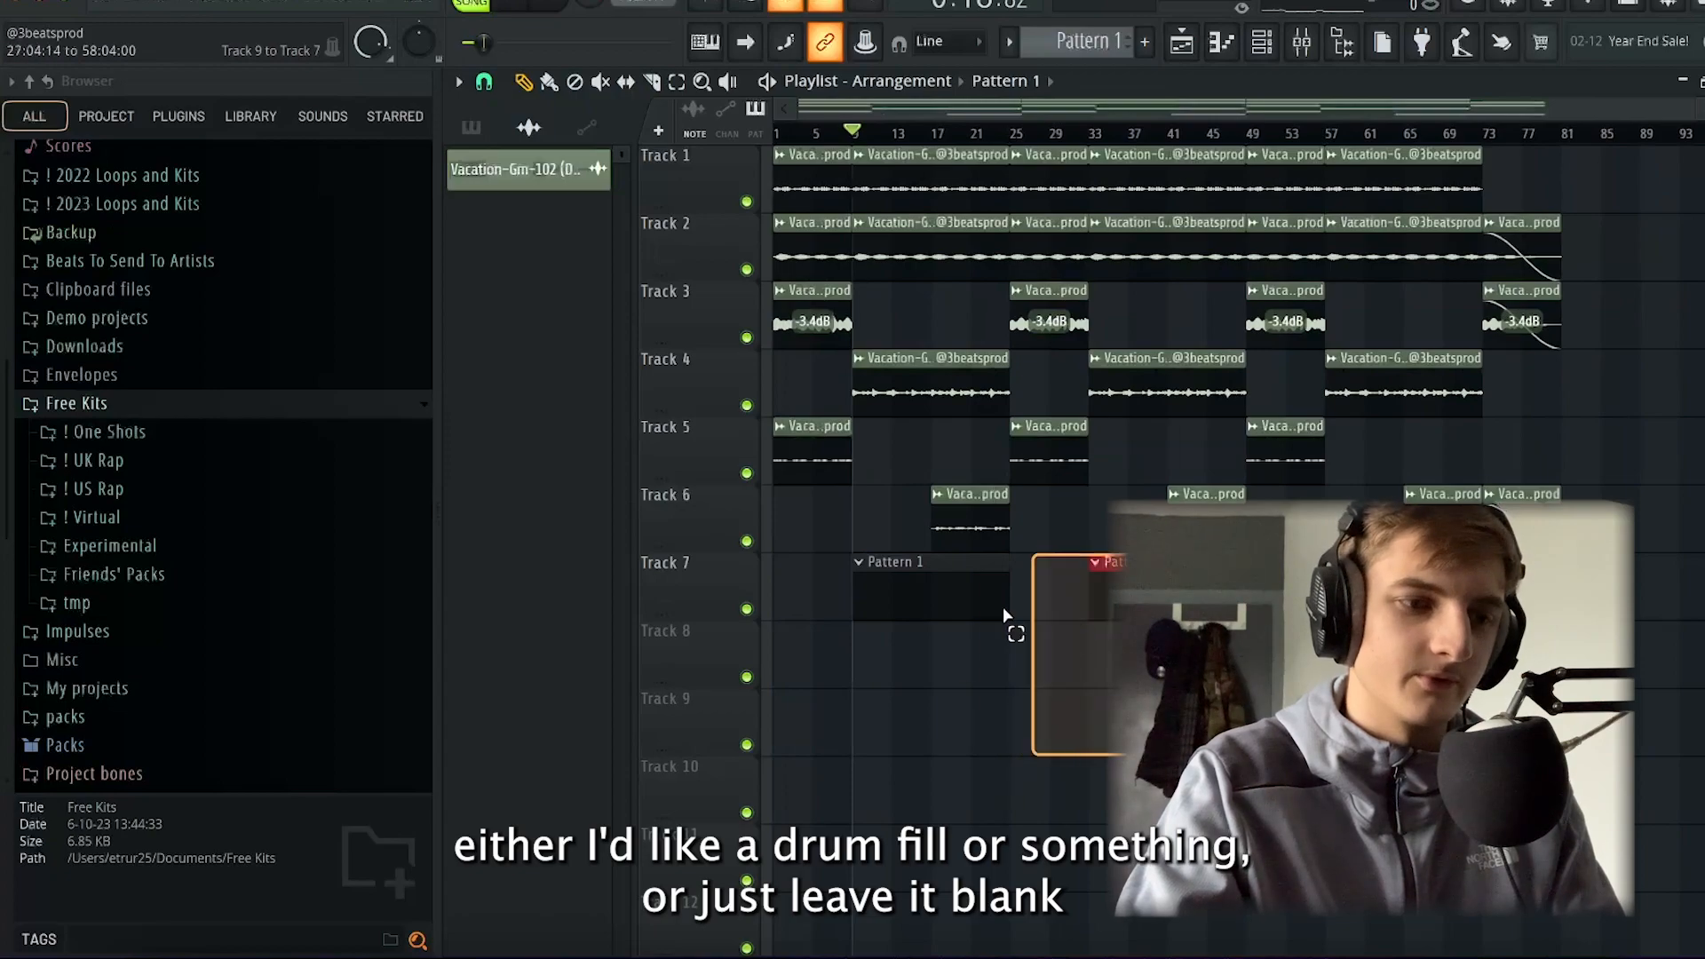
pyautogui.moveTo(1395, 653); pyautogui.dragTo(977, 654)
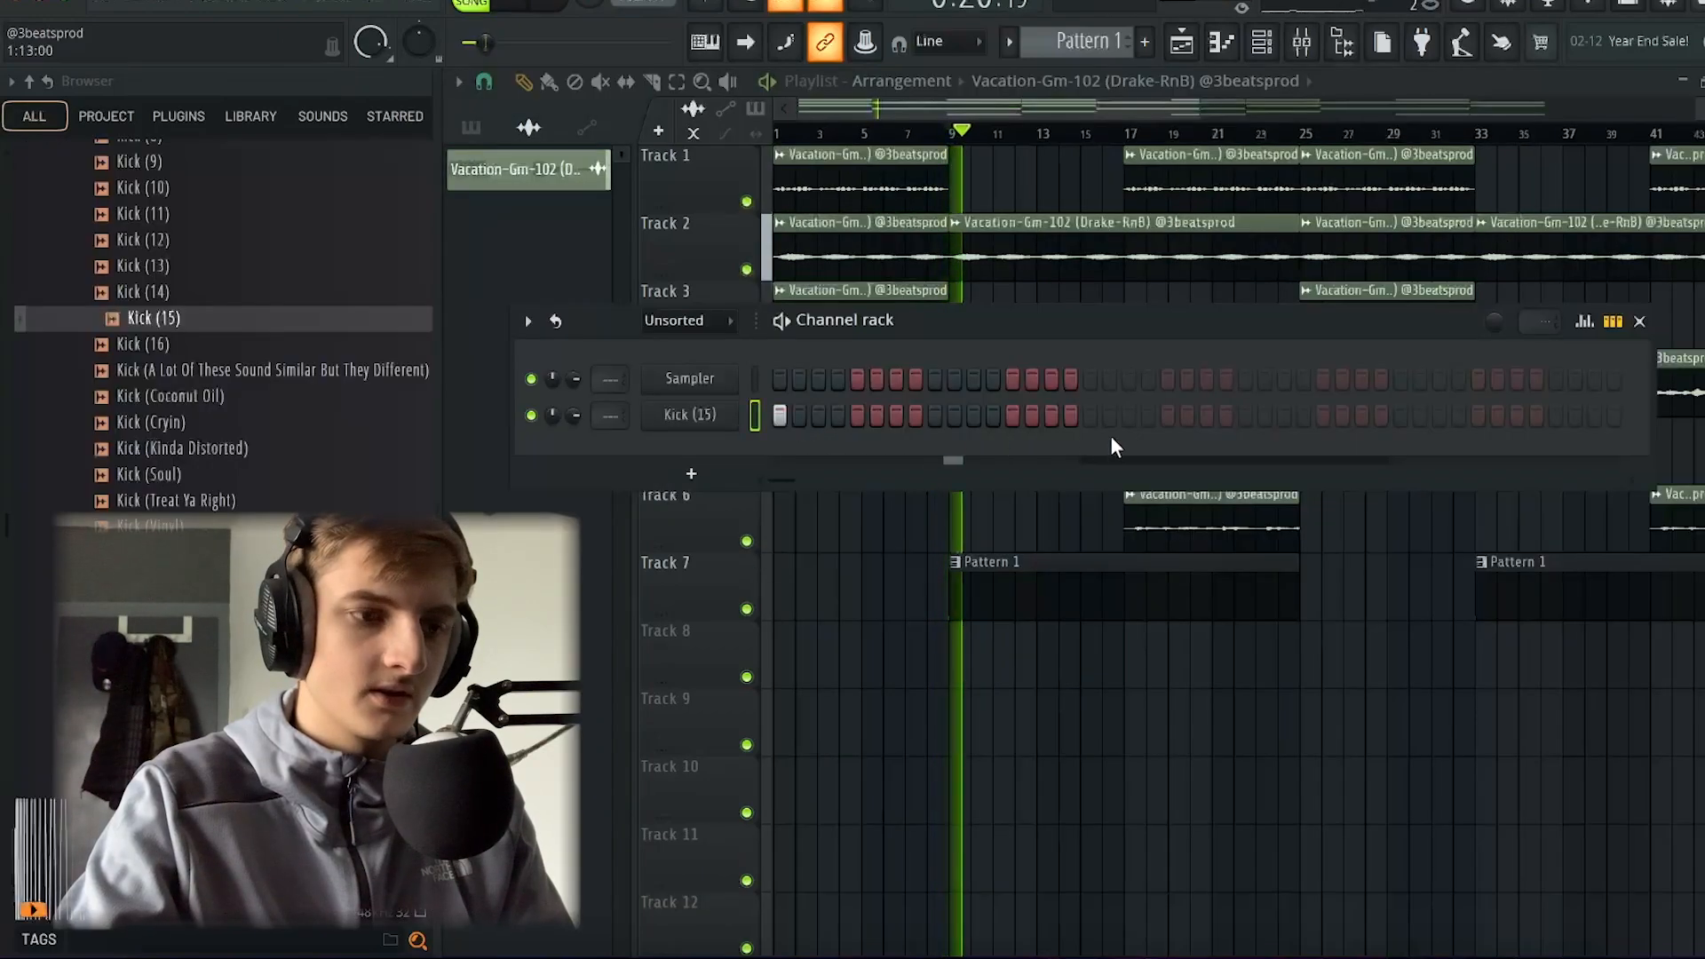
# Add a Kick (15) hit on step 21, load D'ANGELO HAT 3 into the Sampler channel and fill it with evenly spaced hits across 16 bars
pyautogui.click(1168, 415)
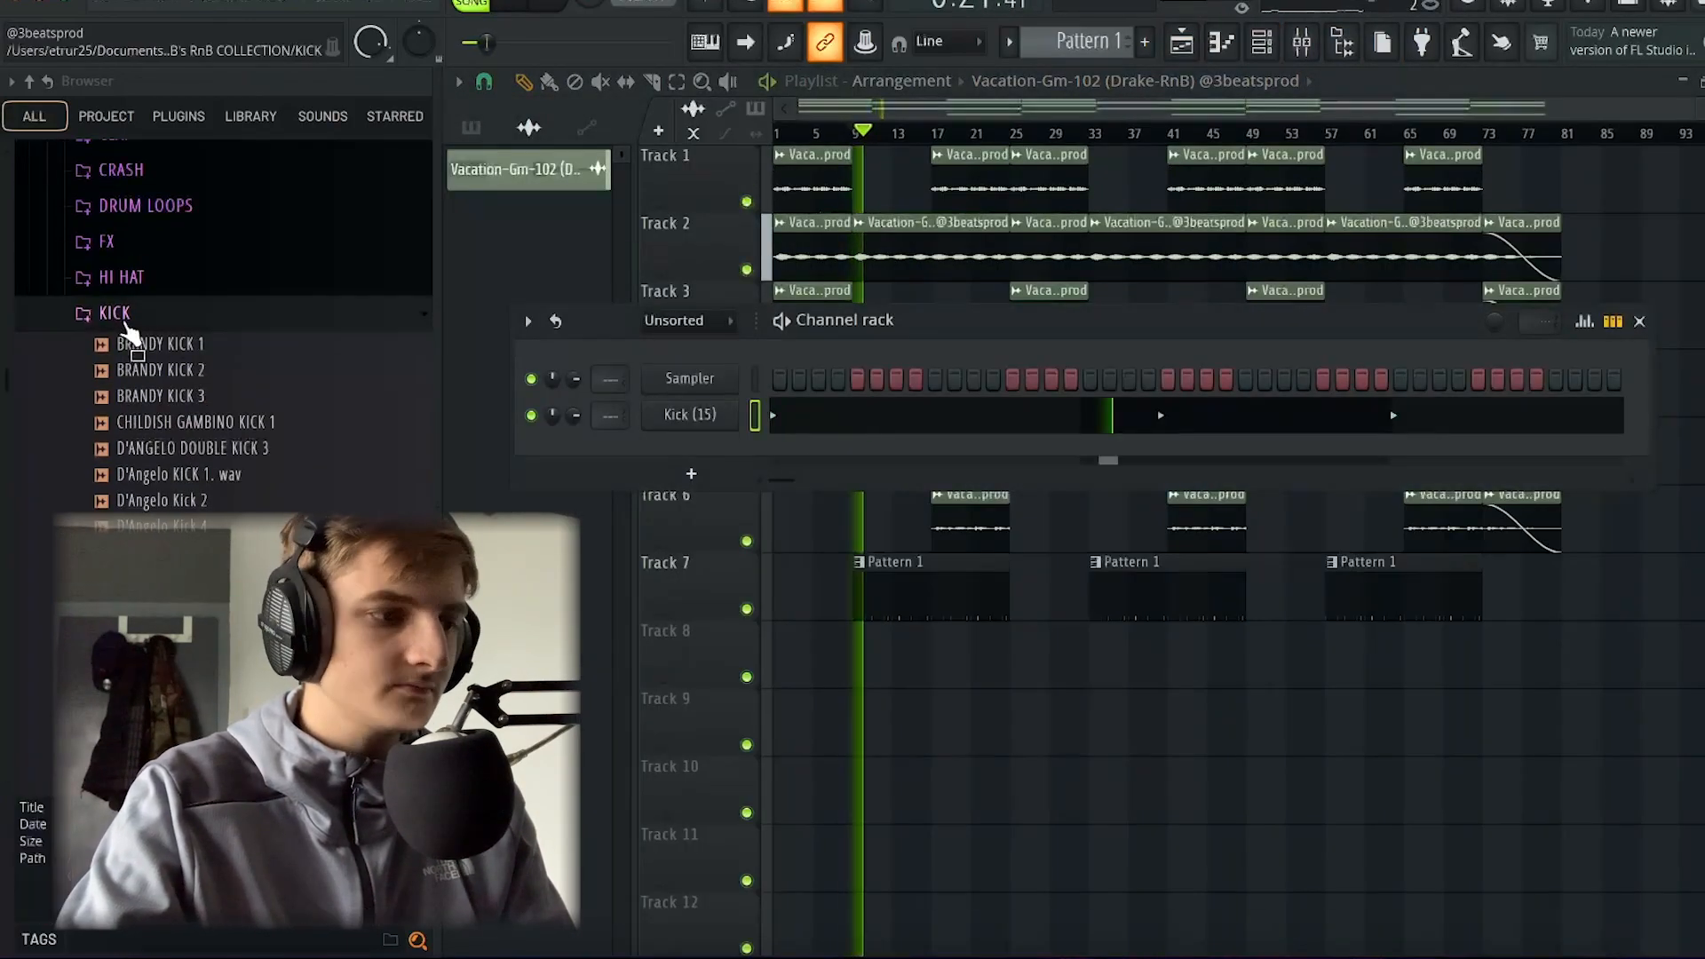
pyautogui.click(125, 335)
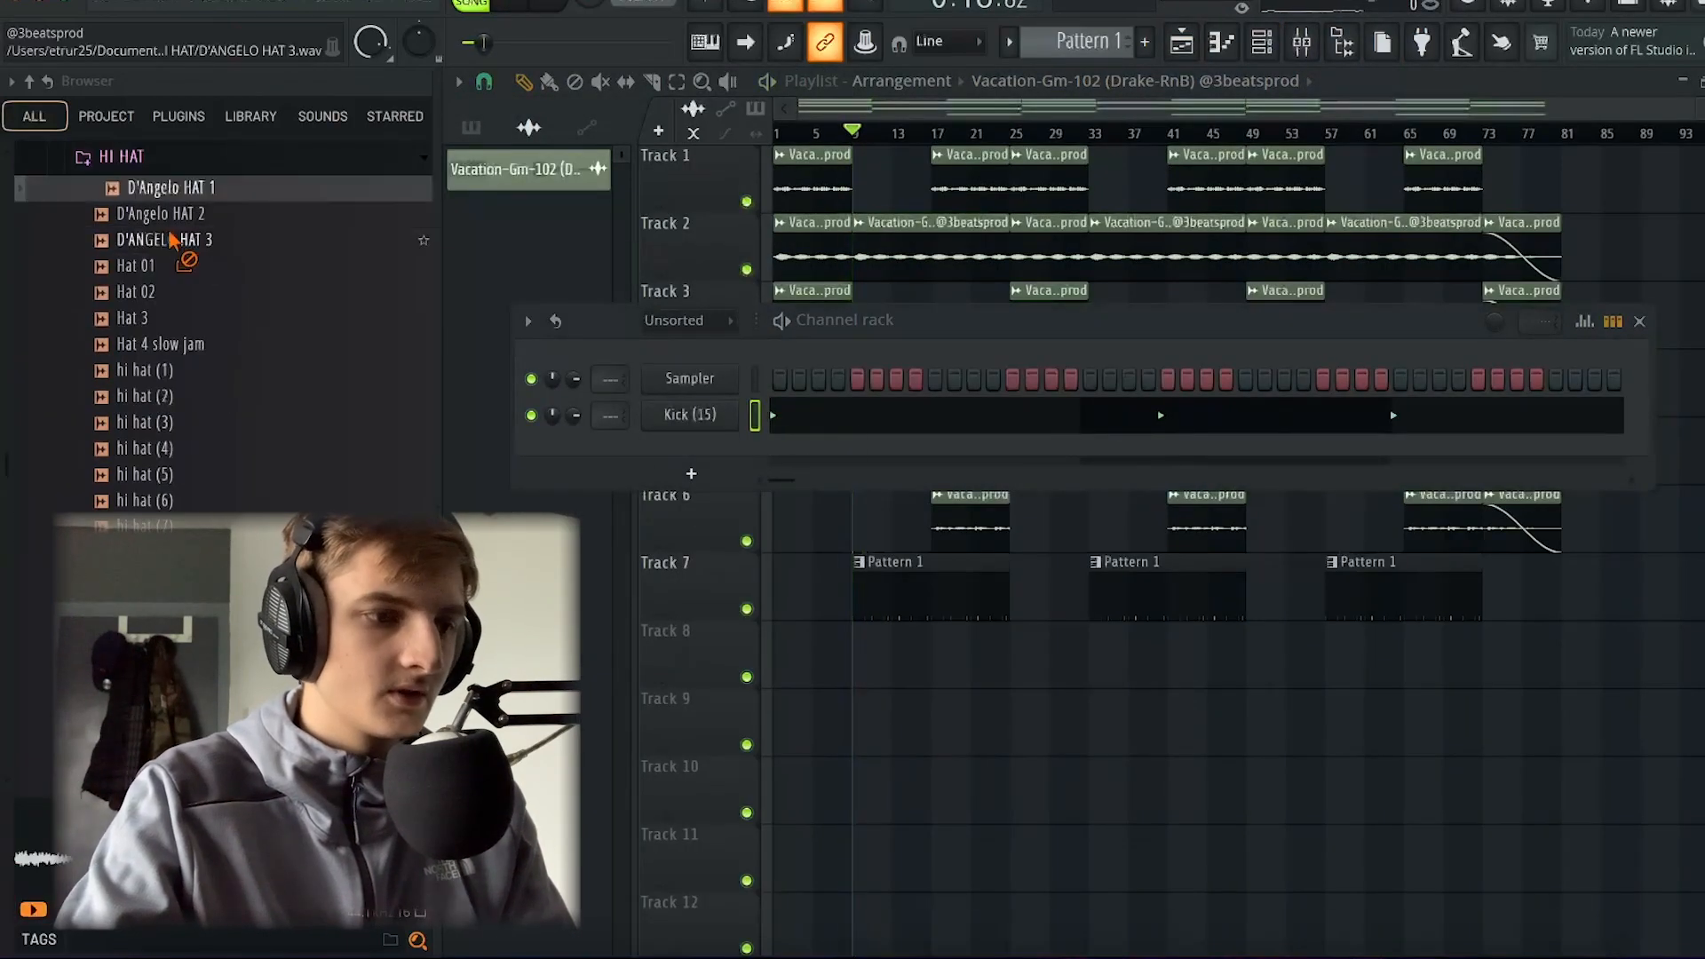
pyautogui.moveTo(172, 239); pyautogui.dragTo(690, 378)
pyautogui.click(1306, 327)
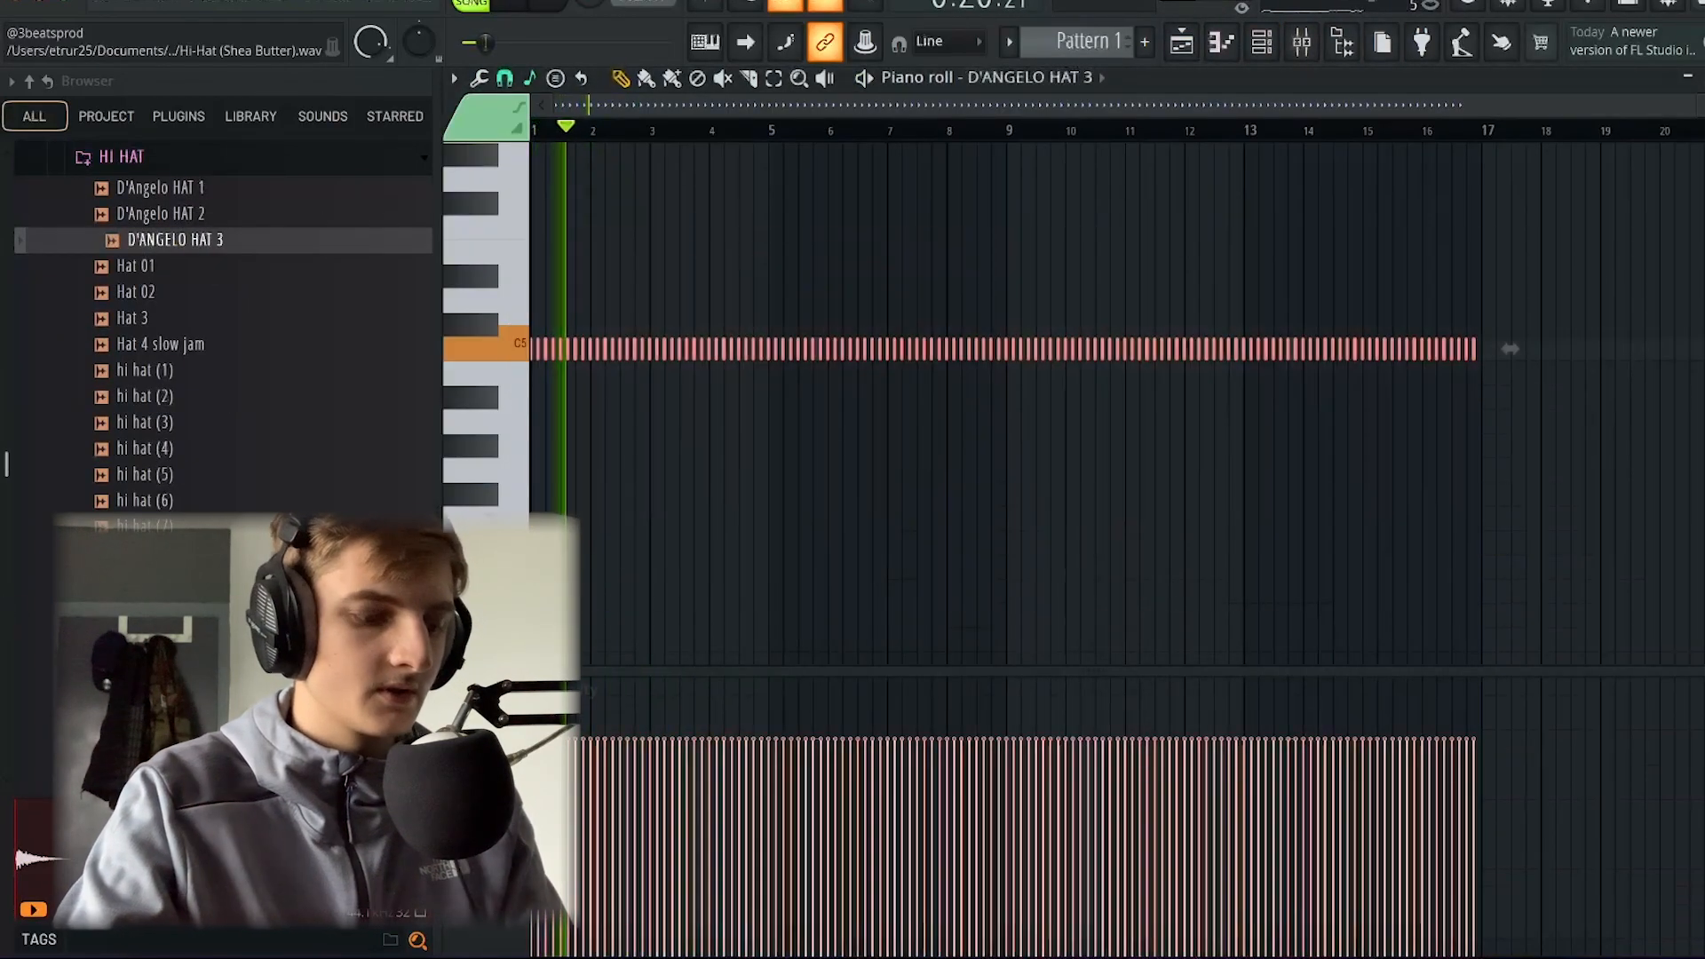
# Randomize the pitch of the D'ANGELO HAT 3 notes with the piano roll randomizer
pyautogui.hotkey('alt', 'r')
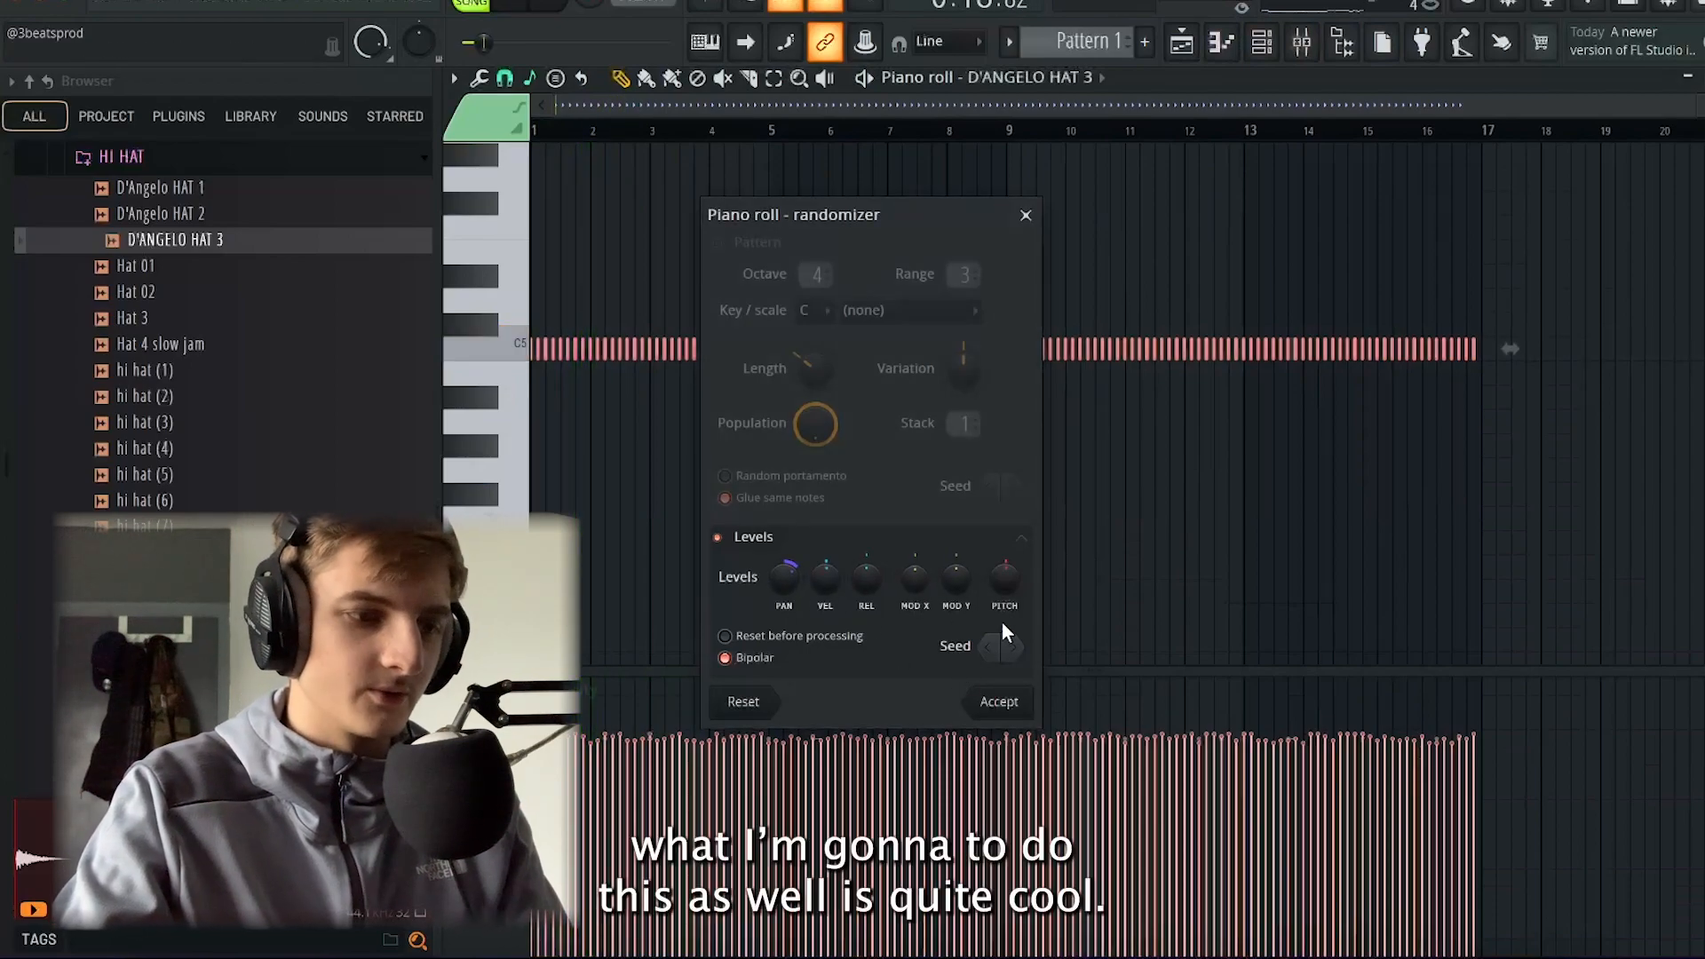
pyautogui.click(1025, 215)
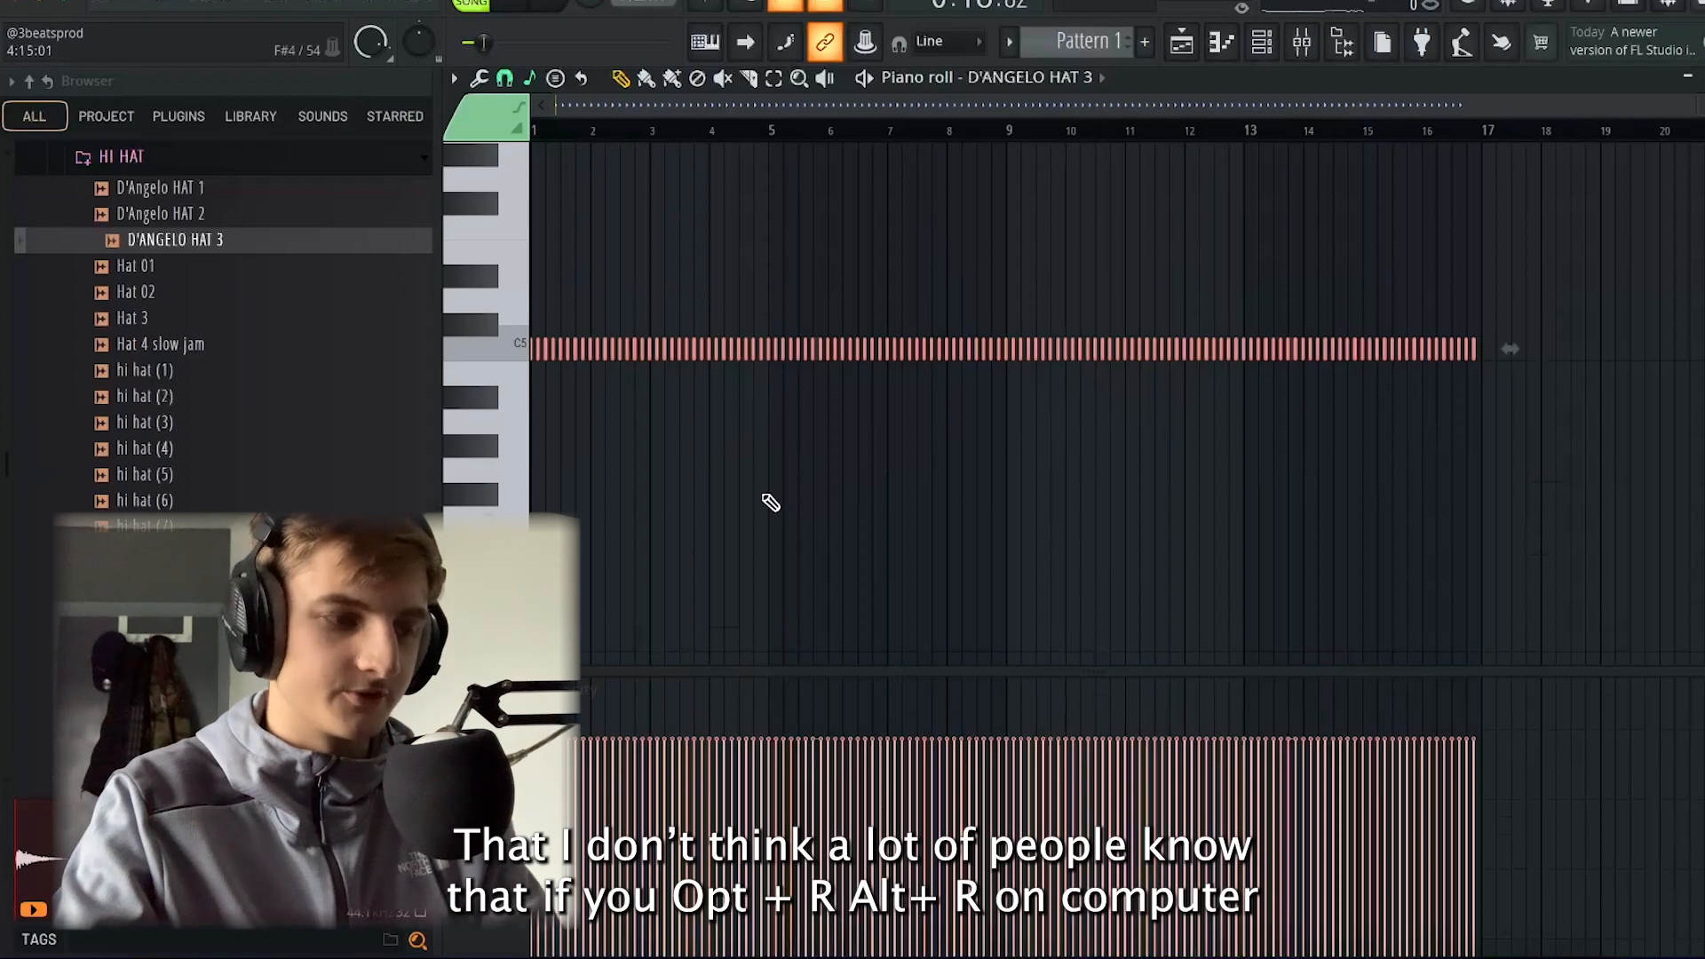
pyautogui.hotkey('alt', 'r')
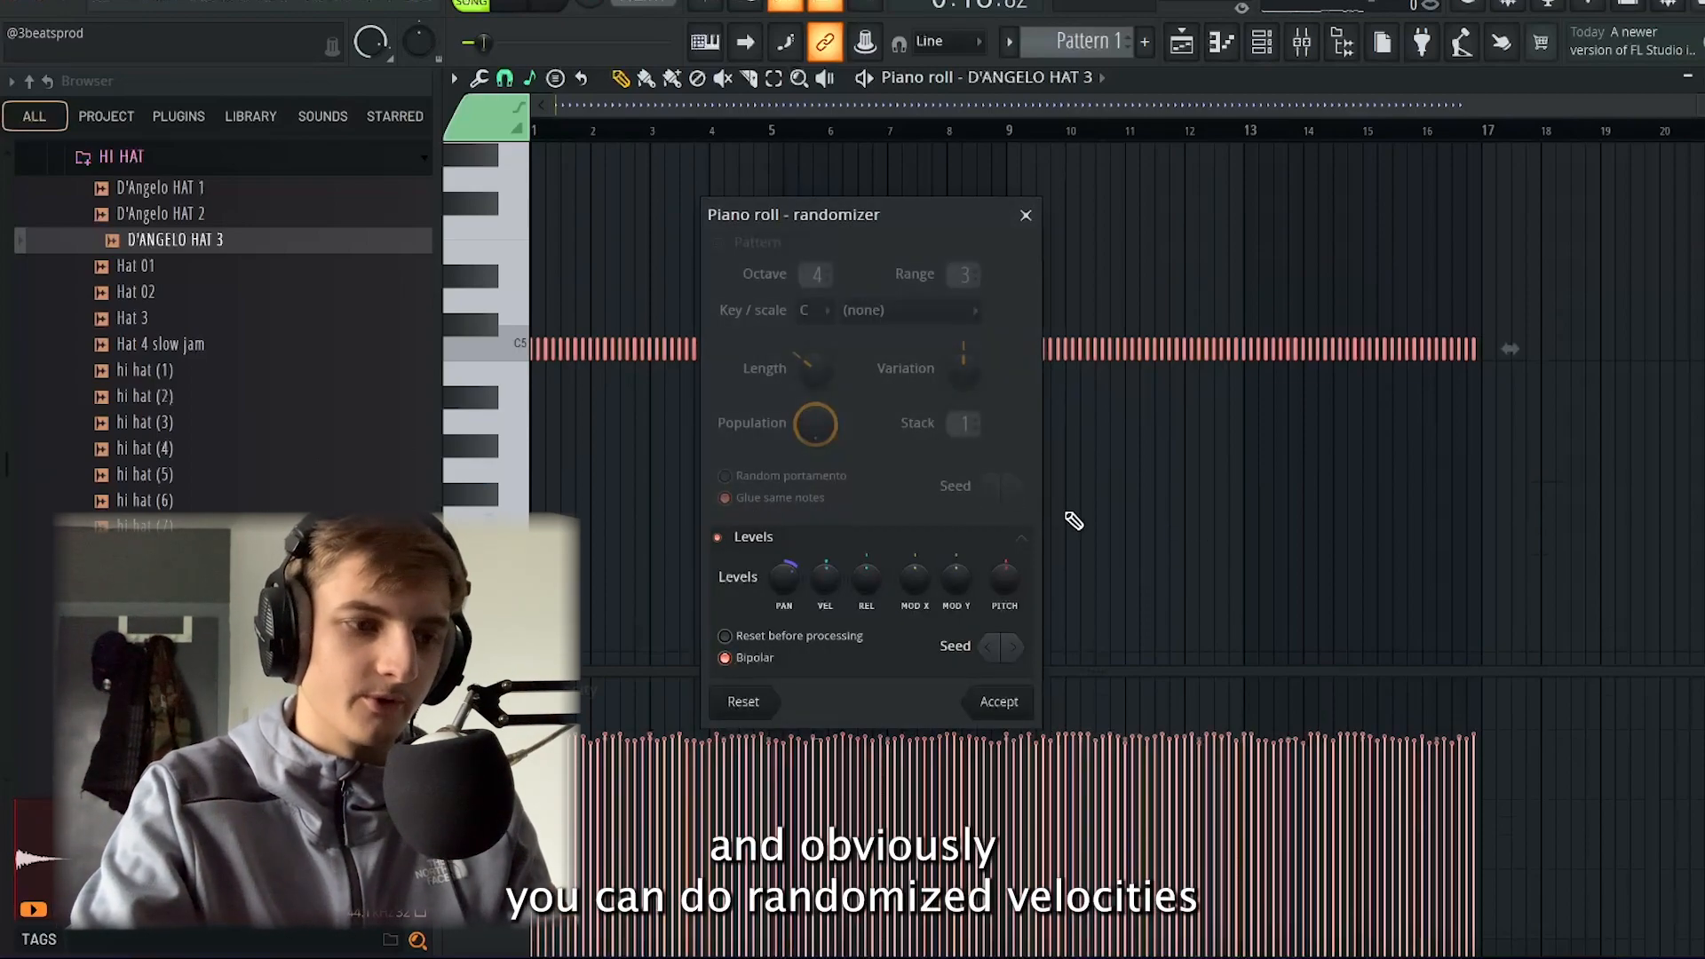
pyautogui.moveTo(1015, 586); pyautogui.dragTo(1015, 582)
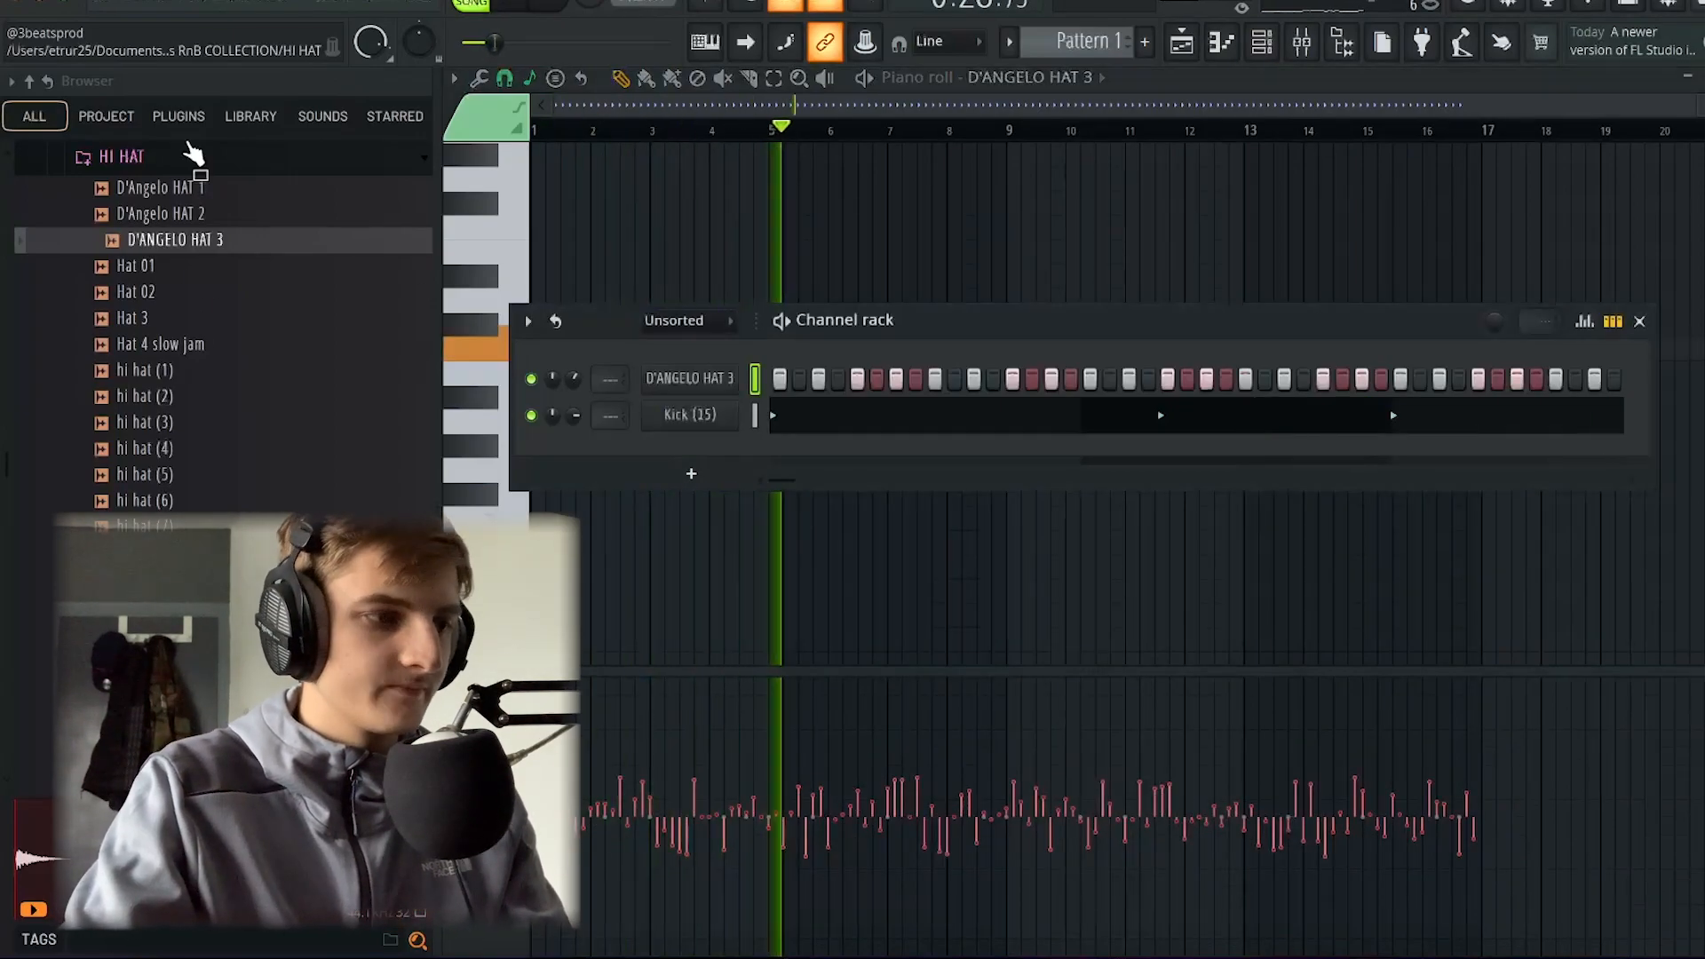
# Replace the hat sample with hi hat (4) and add Snap (1) and shaker (2) channels from RB's RnB COLLECTION
pyautogui.click(190, 158)
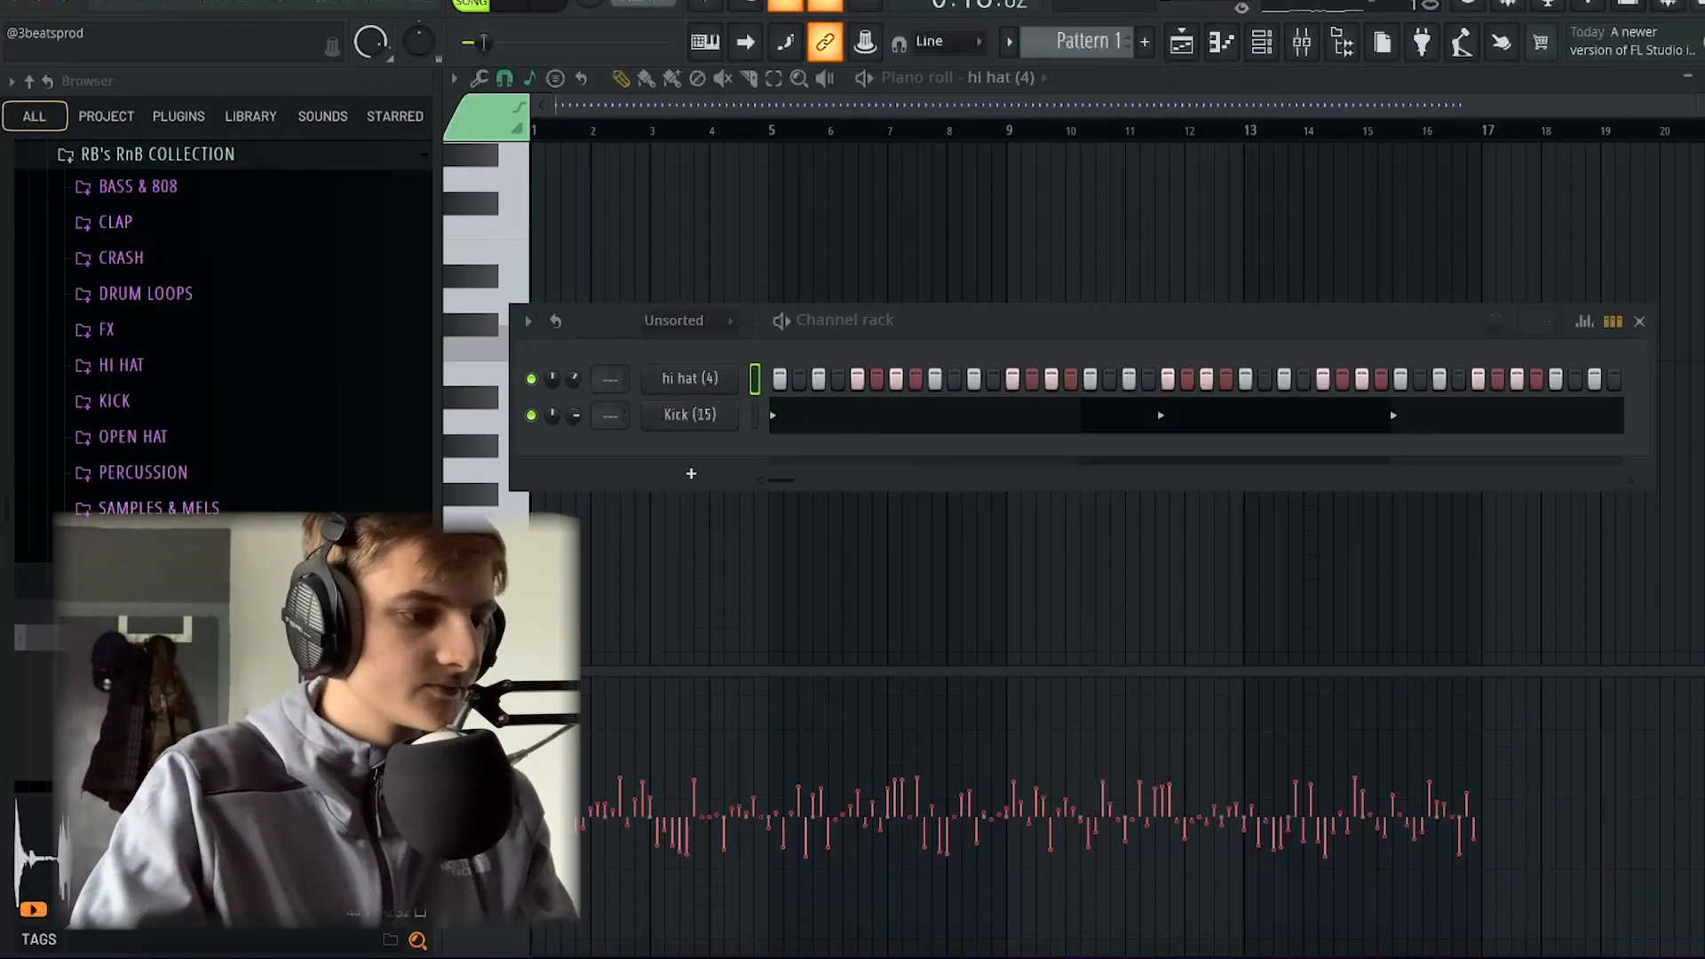
pyautogui.click(143, 327)
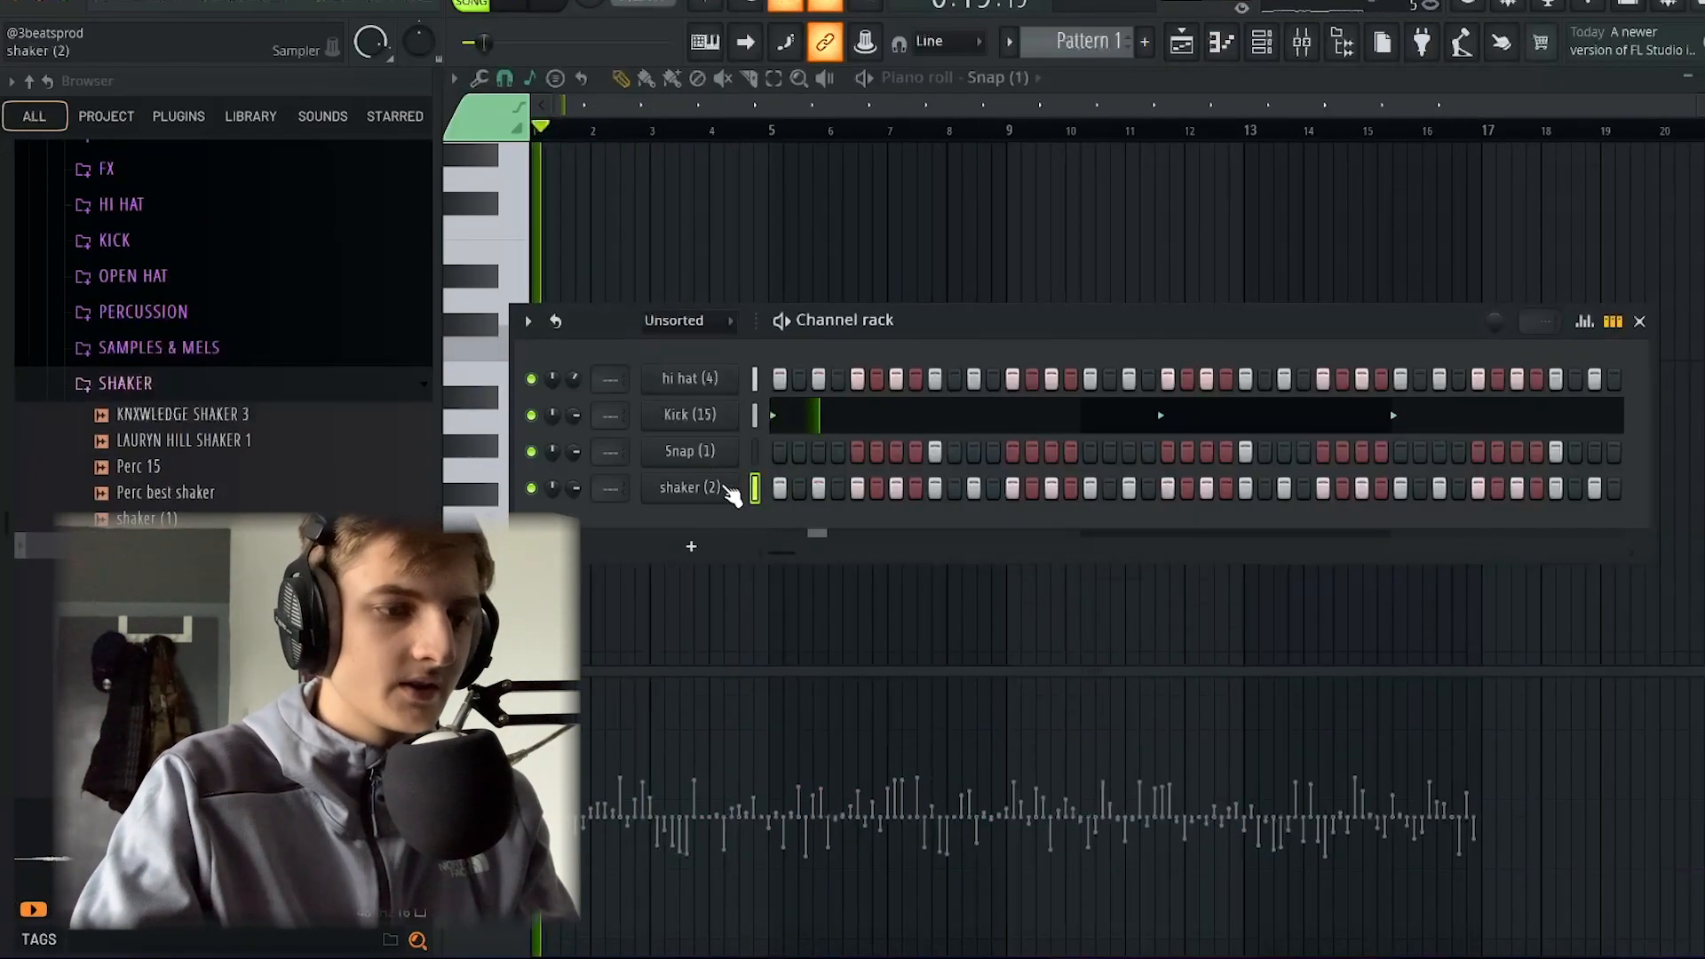
# Randomize the shaker (2) notes, adjusting pan, setting velocity to 16% and pitch to 12%, and accept
pyautogui.rightClick(734, 495)
pyautogui.click(780, 484)
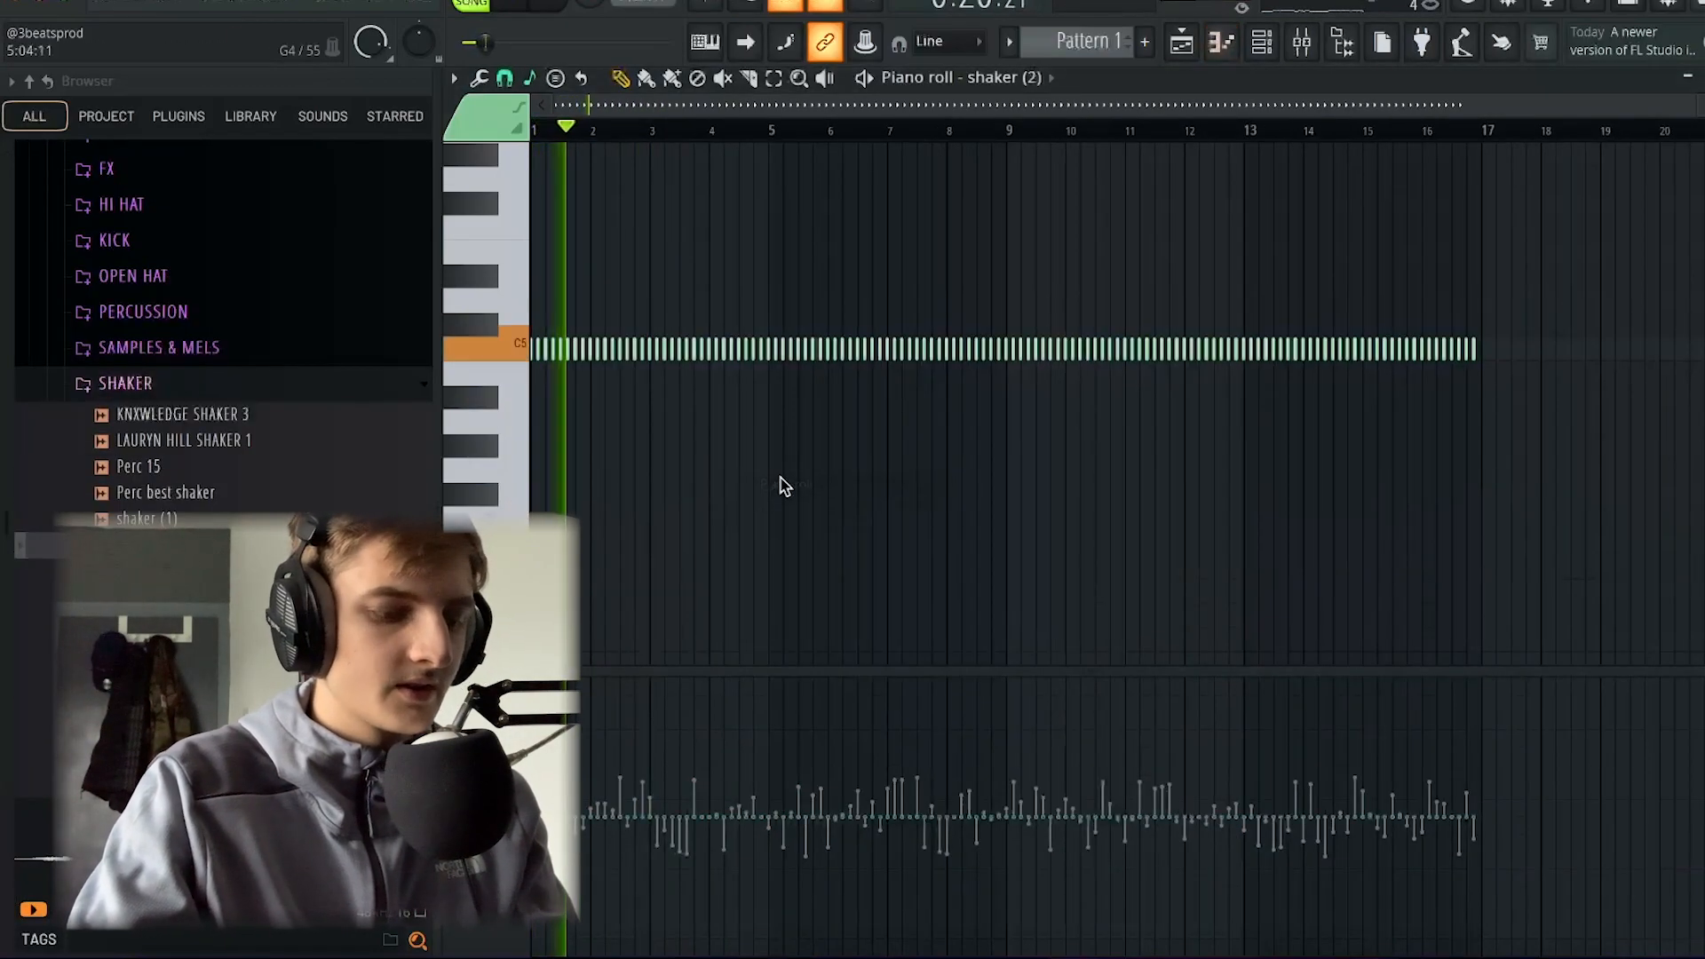
pyautogui.hotkey('alt', 'r')
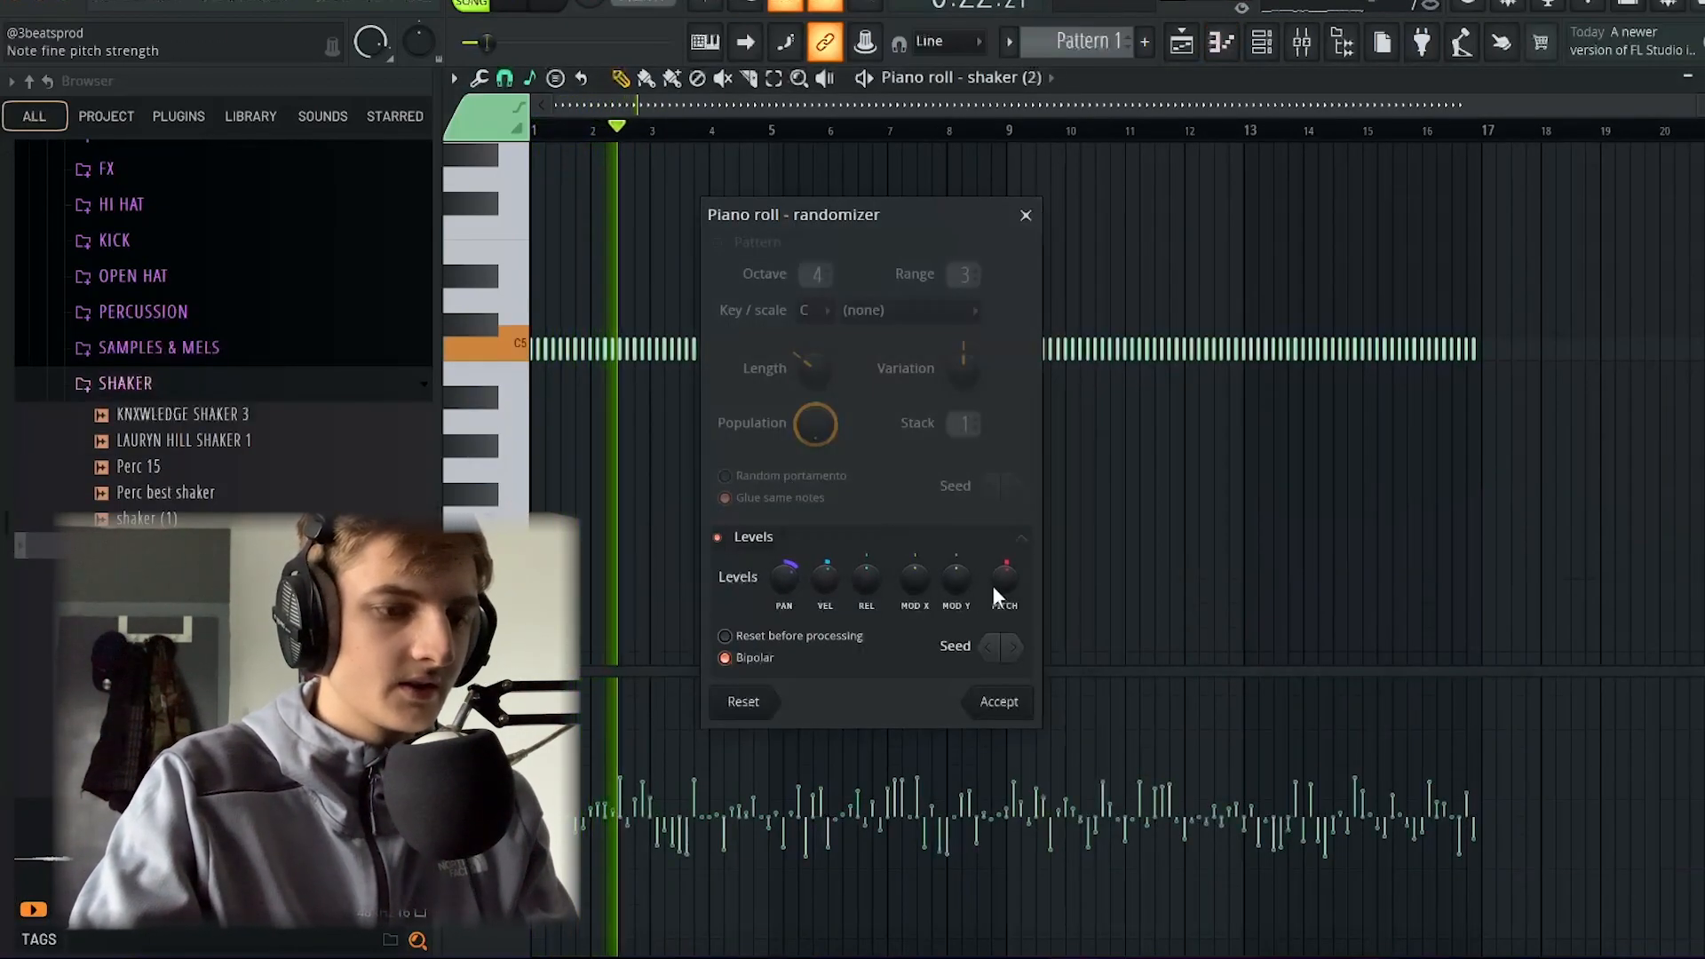
pyautogui.moveTo(799, 588)
pyautogui.mouseDown()
pyautogui.moveTo(799, 602)
pyautogui.moveTo(822, 589)
pyautogui.mouseUp()
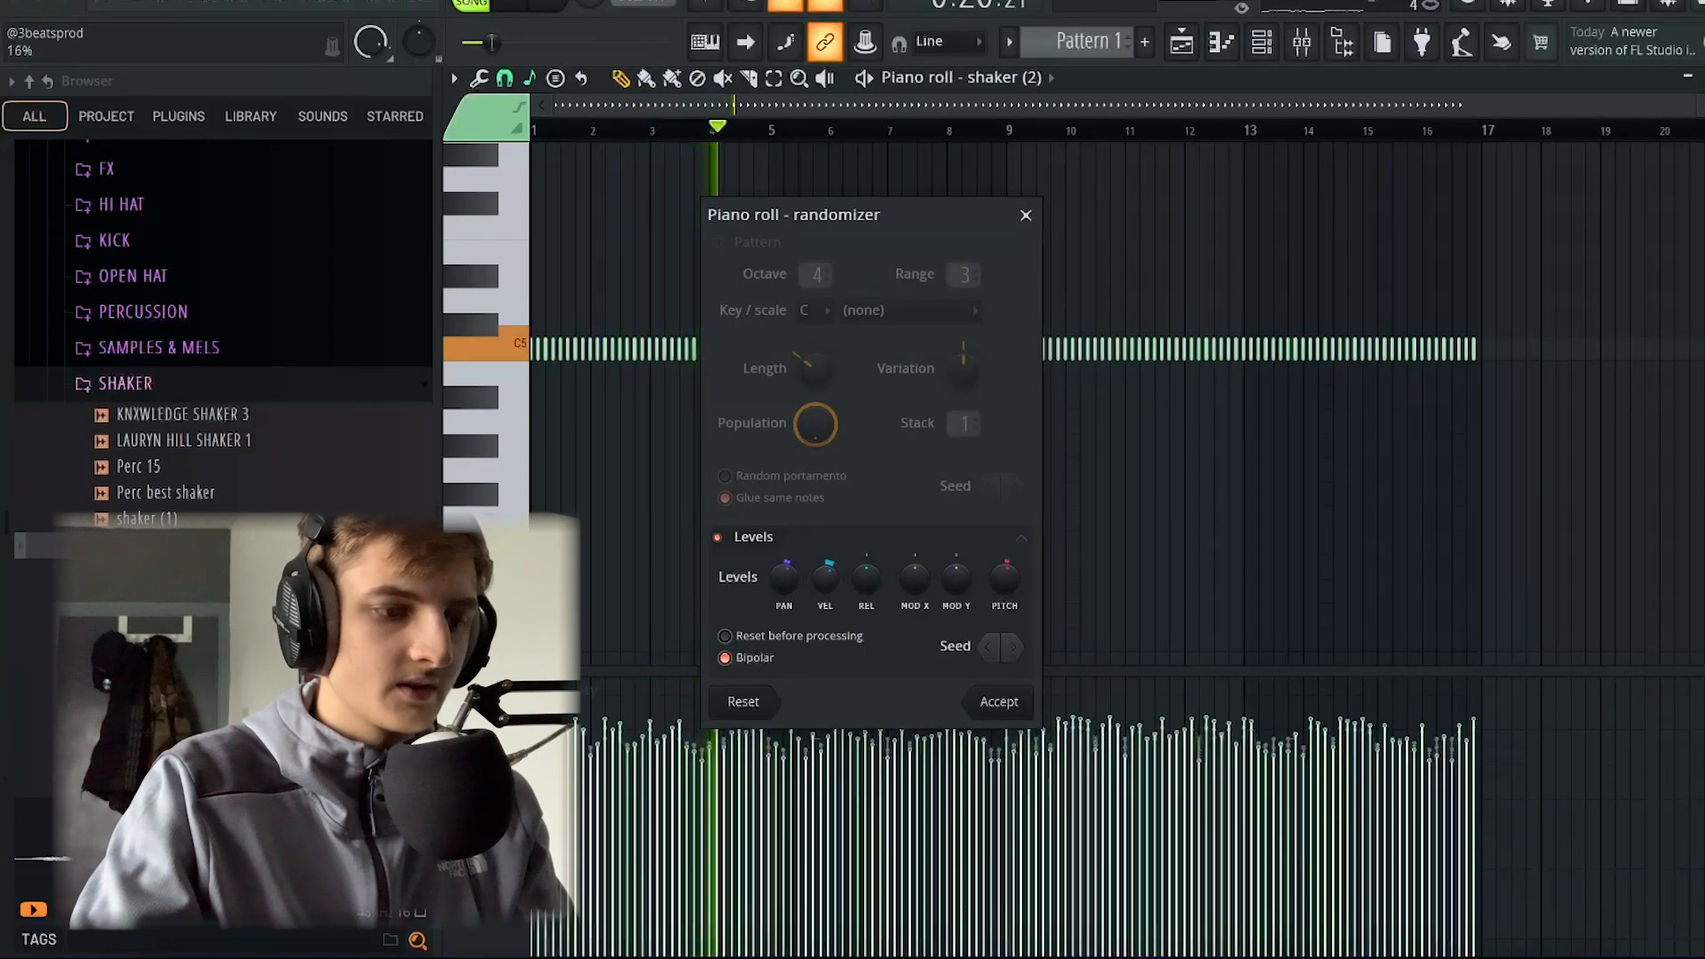
pyautogui.moveTo(1006, 583); pyautogui.dragTo(1006, 575)
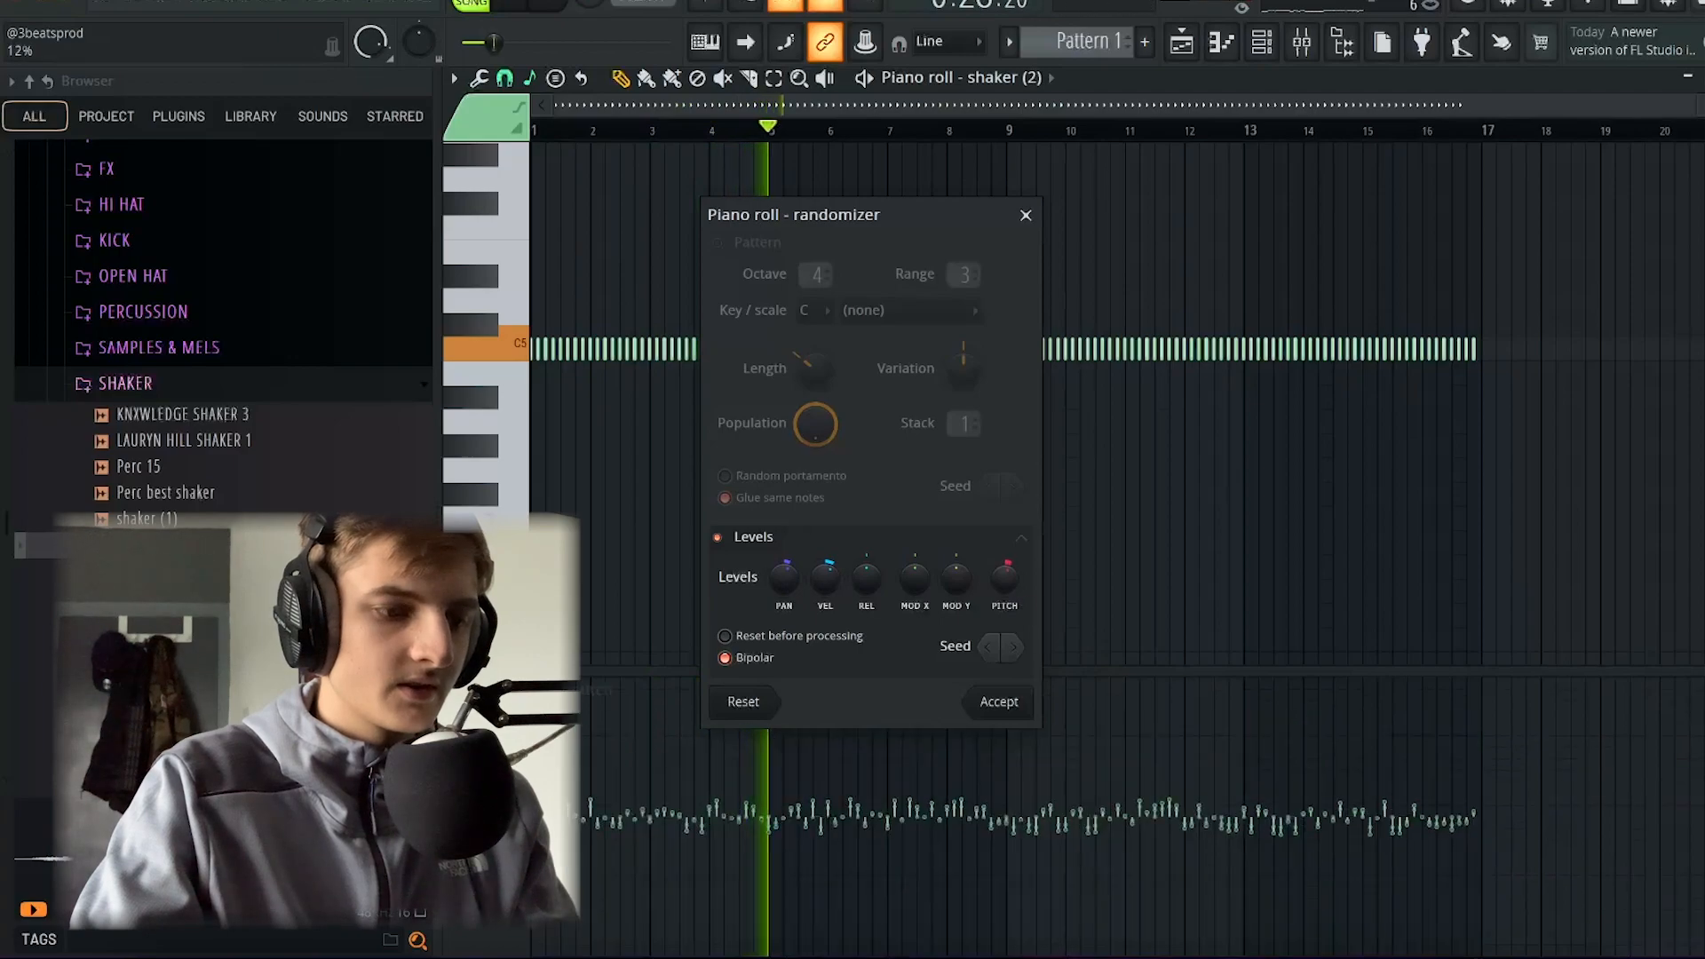
pyautogui.click(1000, 701)
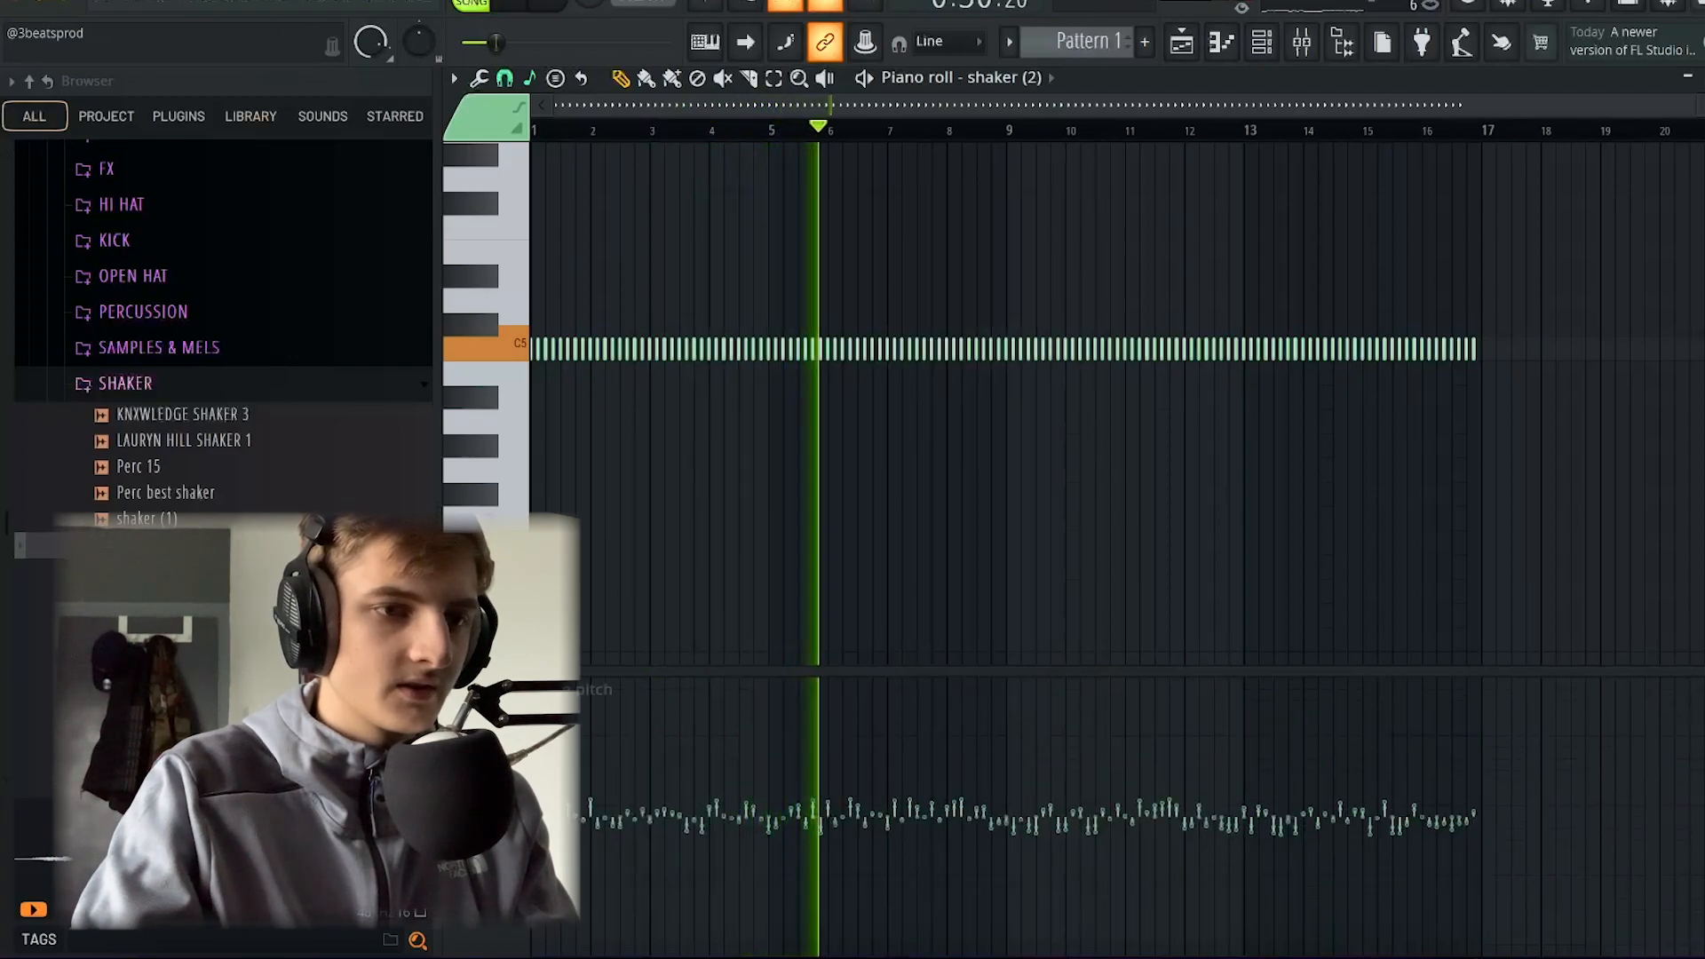
# Replace the shaker (2) sample in the channel rack with shaker (3)
pyautogui.click(1262, 41)
pyautogui.moveTo(57, 543); pyautogui.dragTo(701, 488)
pyautogui.moveTo(160, 571); pyautogui.dragTo(677, 494)
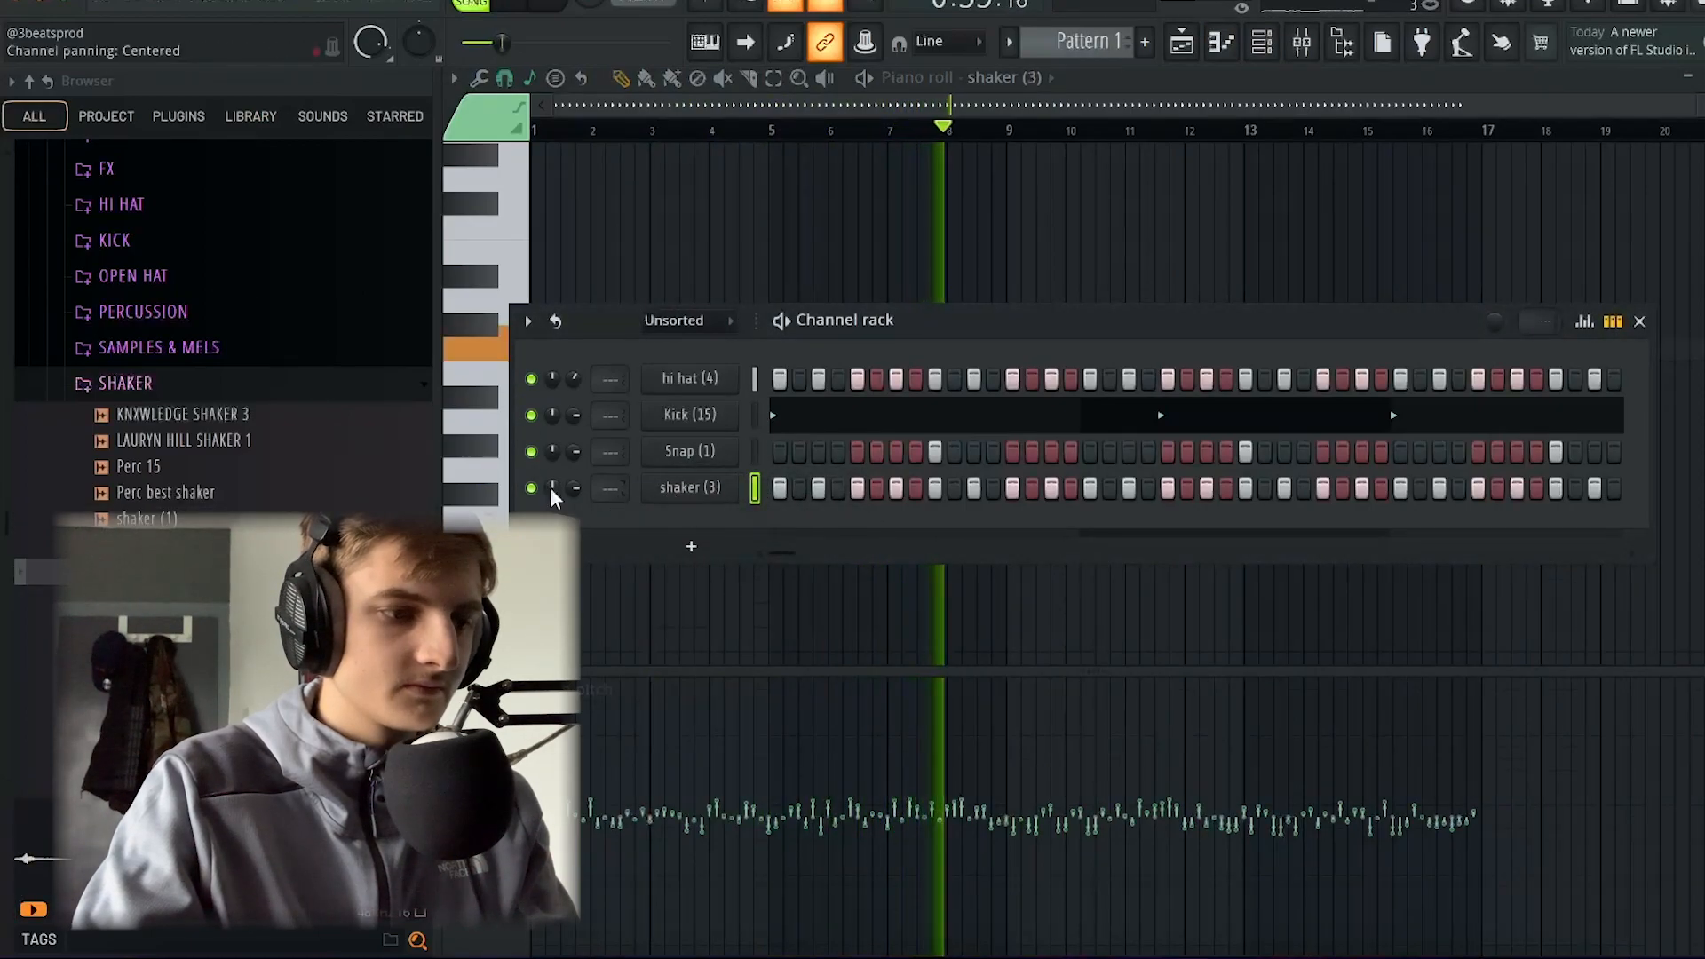
# Add Rim - Rim Rozay and 808 (4) channels, open the 808's piano roll, and return to the playlist
pyautogui.click(209, 384)
pyautogui.scroll(1, 174, 371)
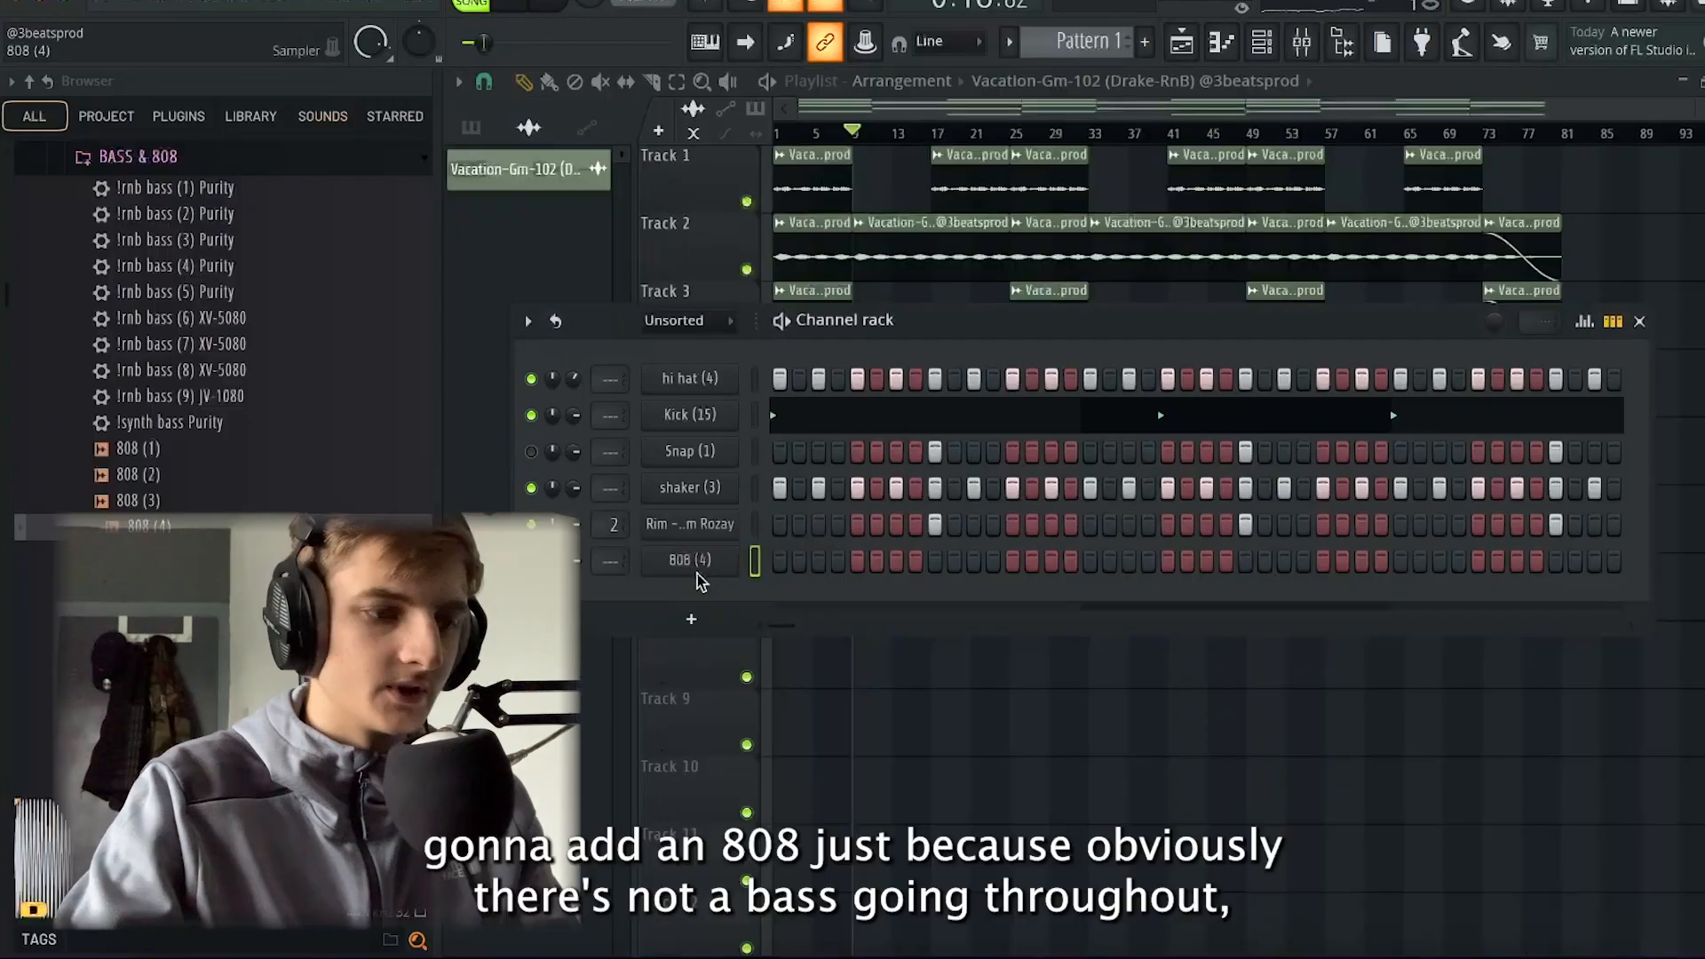
pyautogui.rightClick(707, 565)
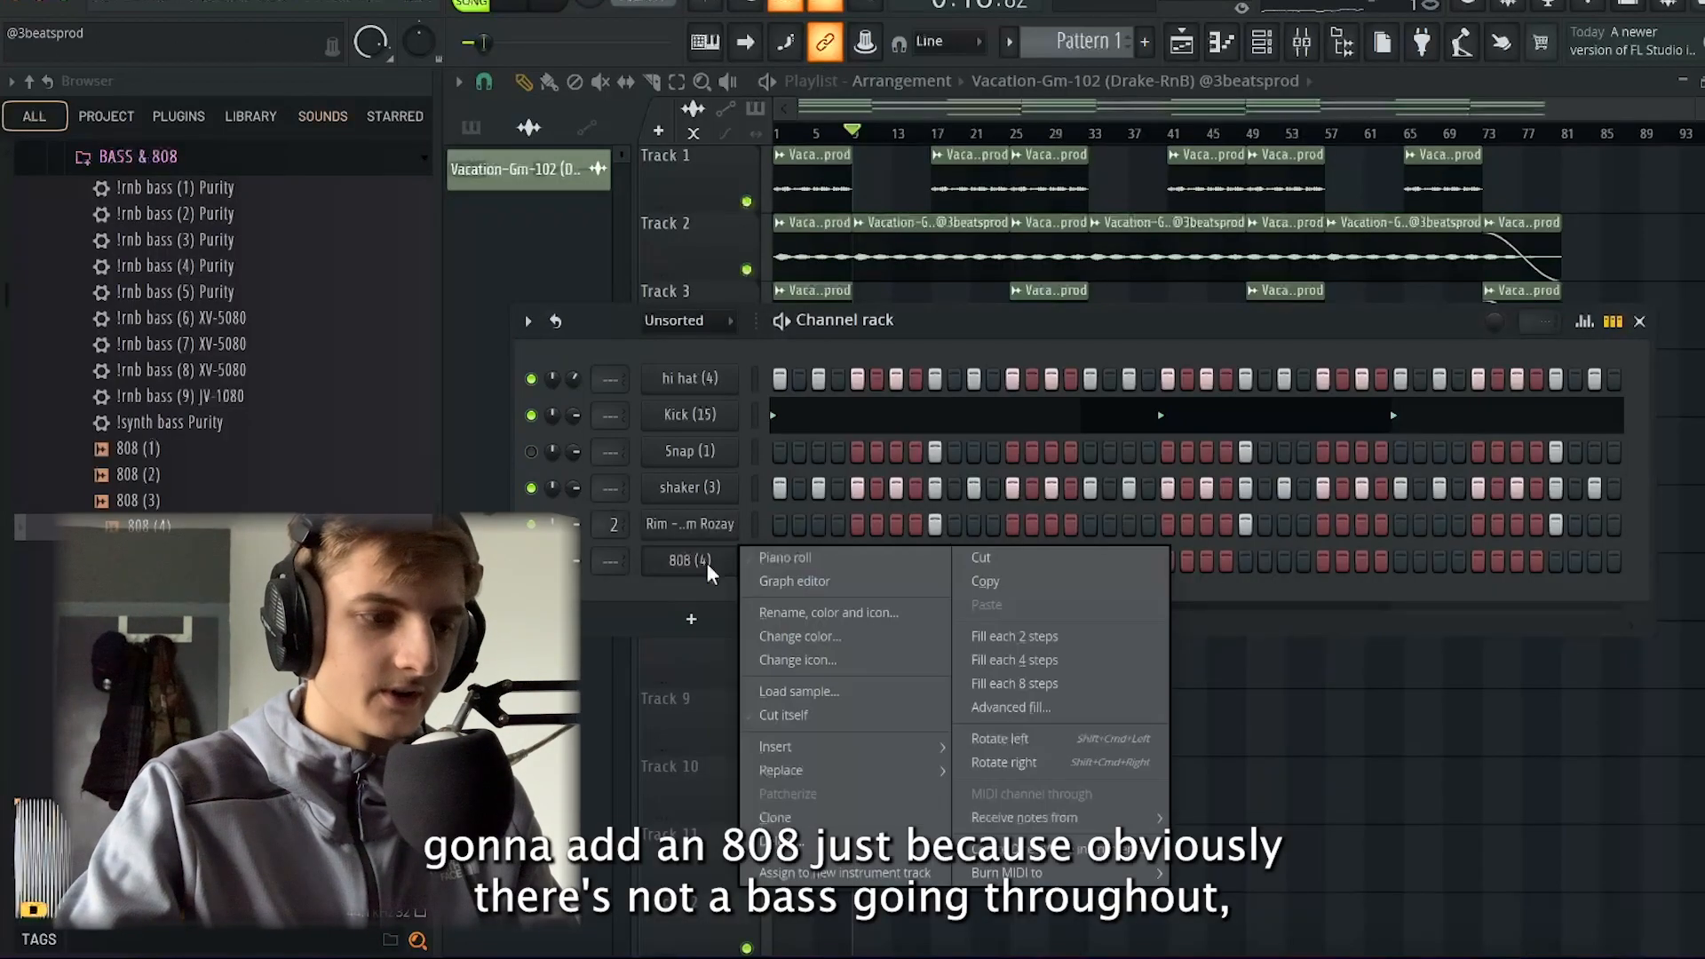
pyautogui.click(840, 558)
pyautogui.click(1186, 45)
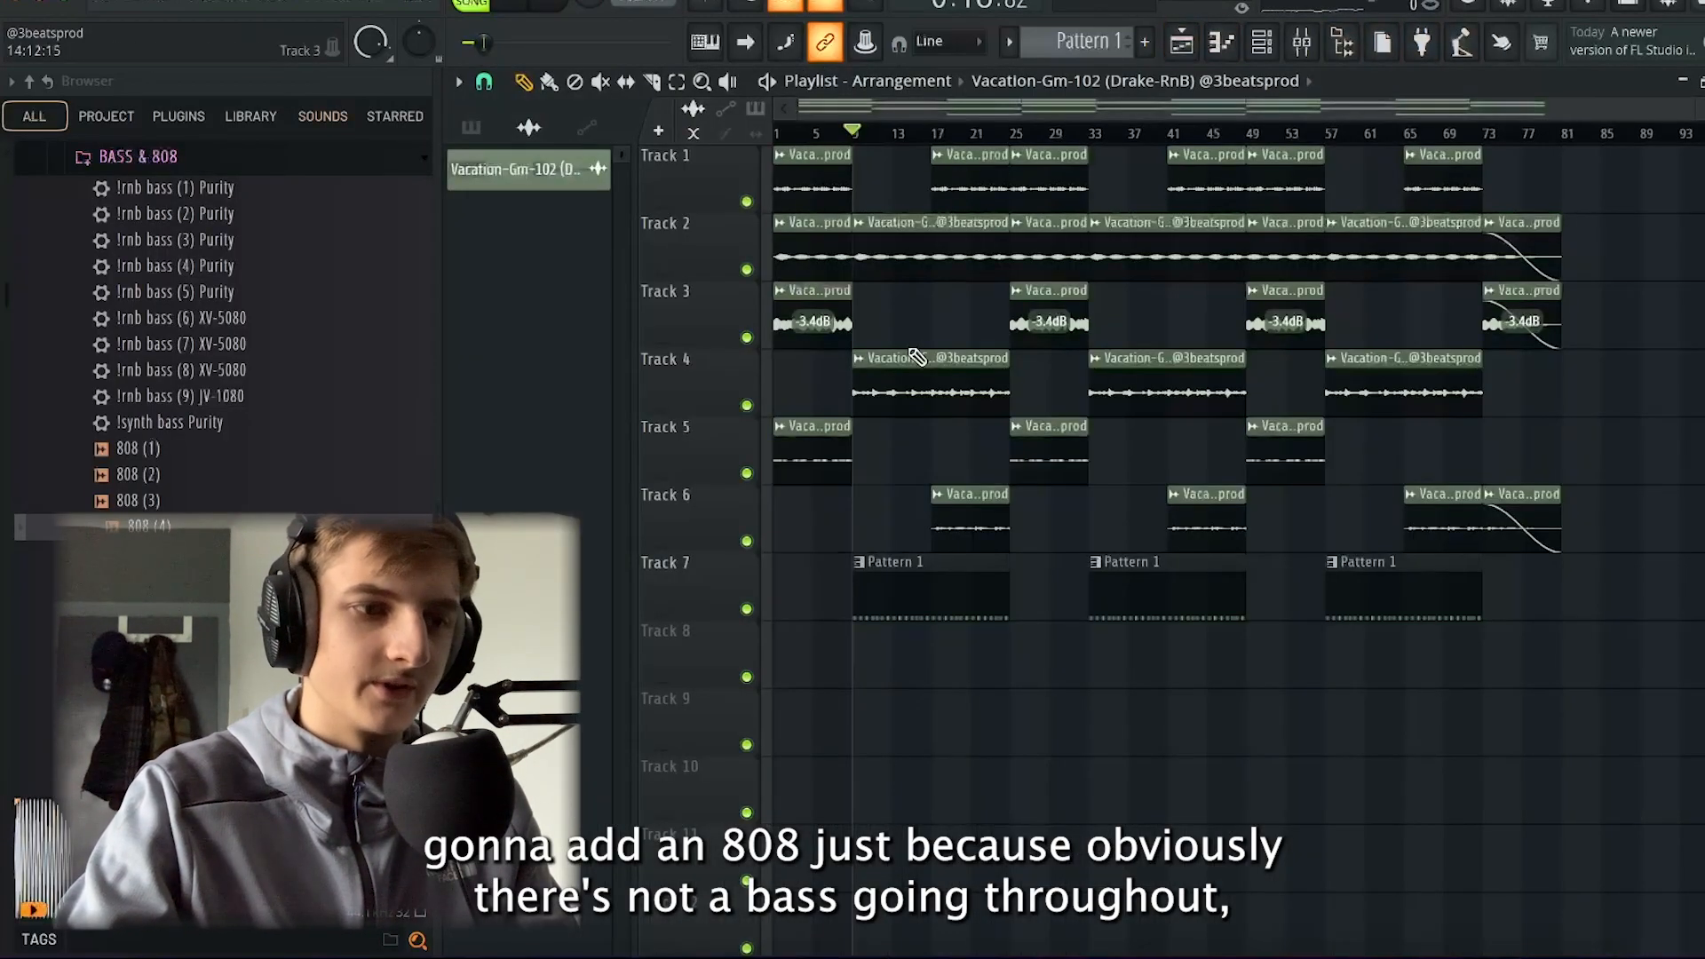
# Apply Fruity Blood Overdrive to the 808 (4) mixer track, then close the plugin and the mixer
pyautogui.click(1264, 48)
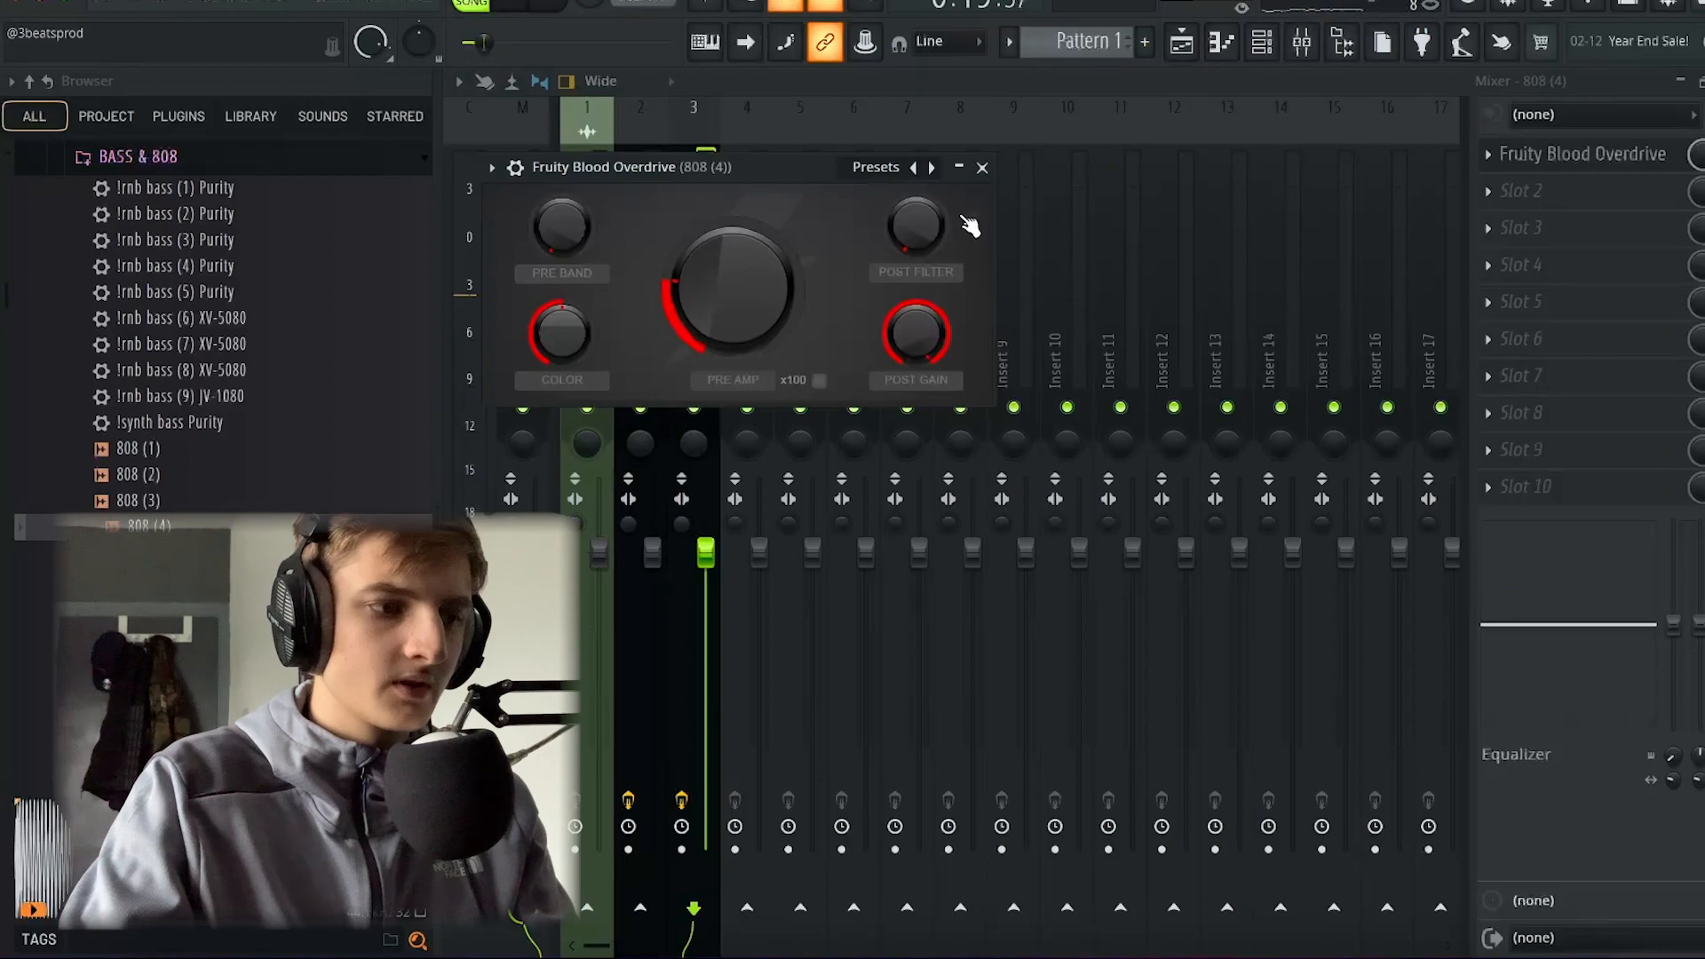
pyautogui.click(982, 168)
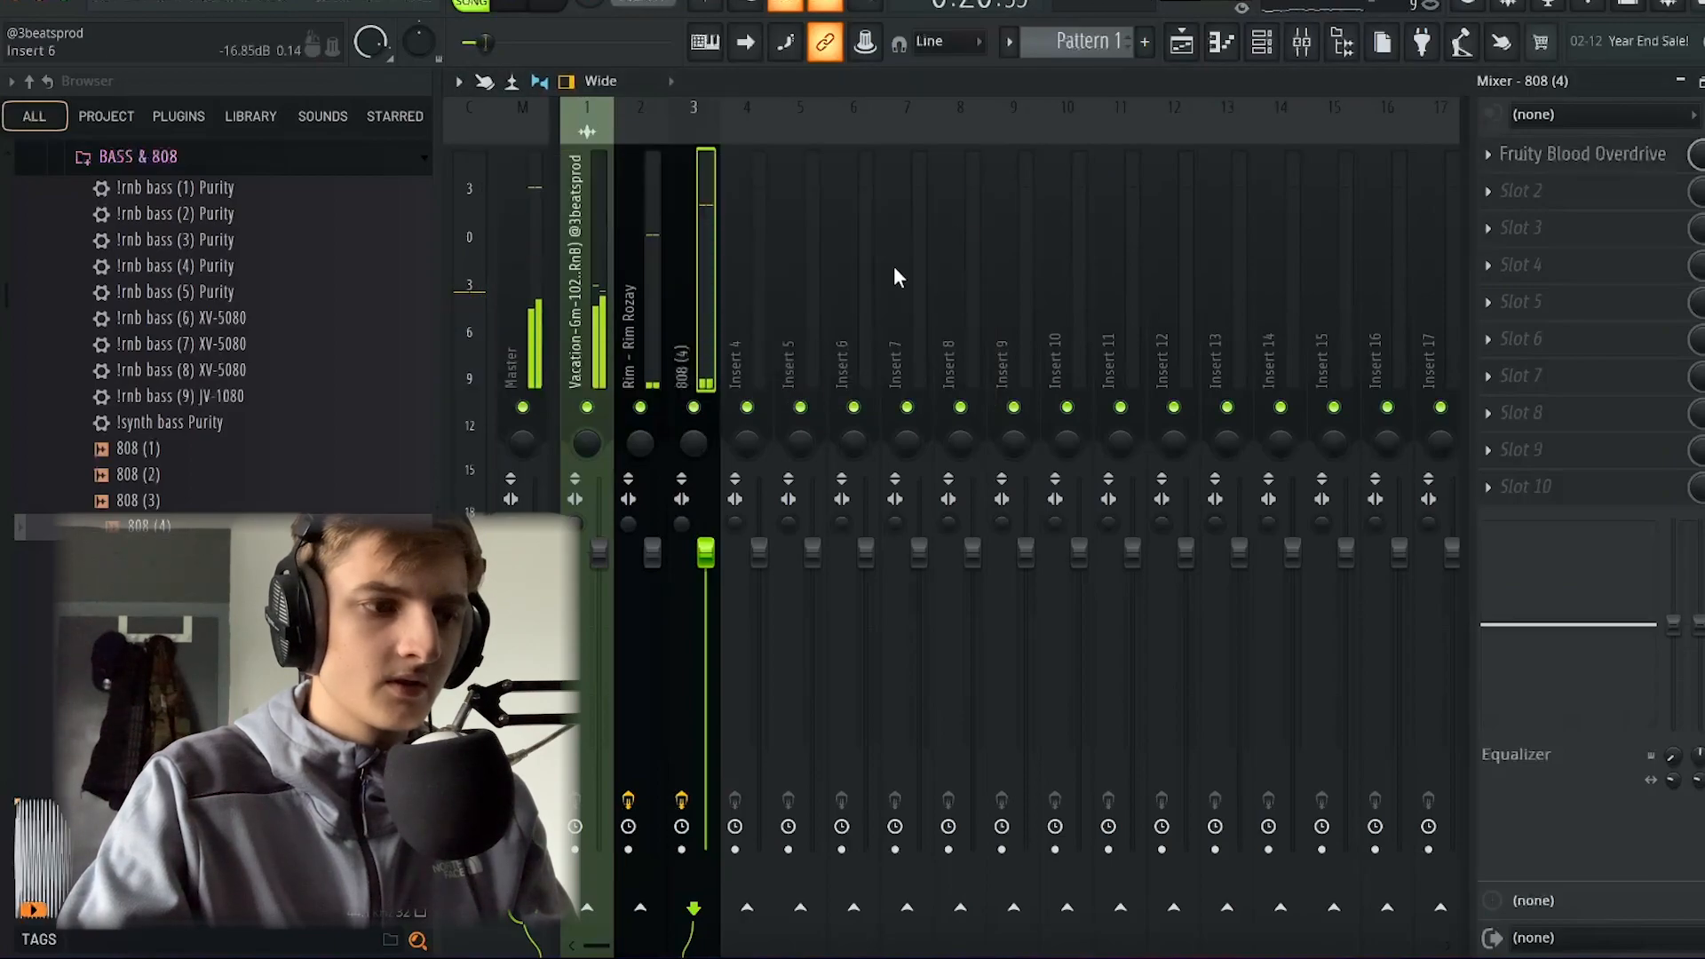
pyautogui.click(1299, 46)
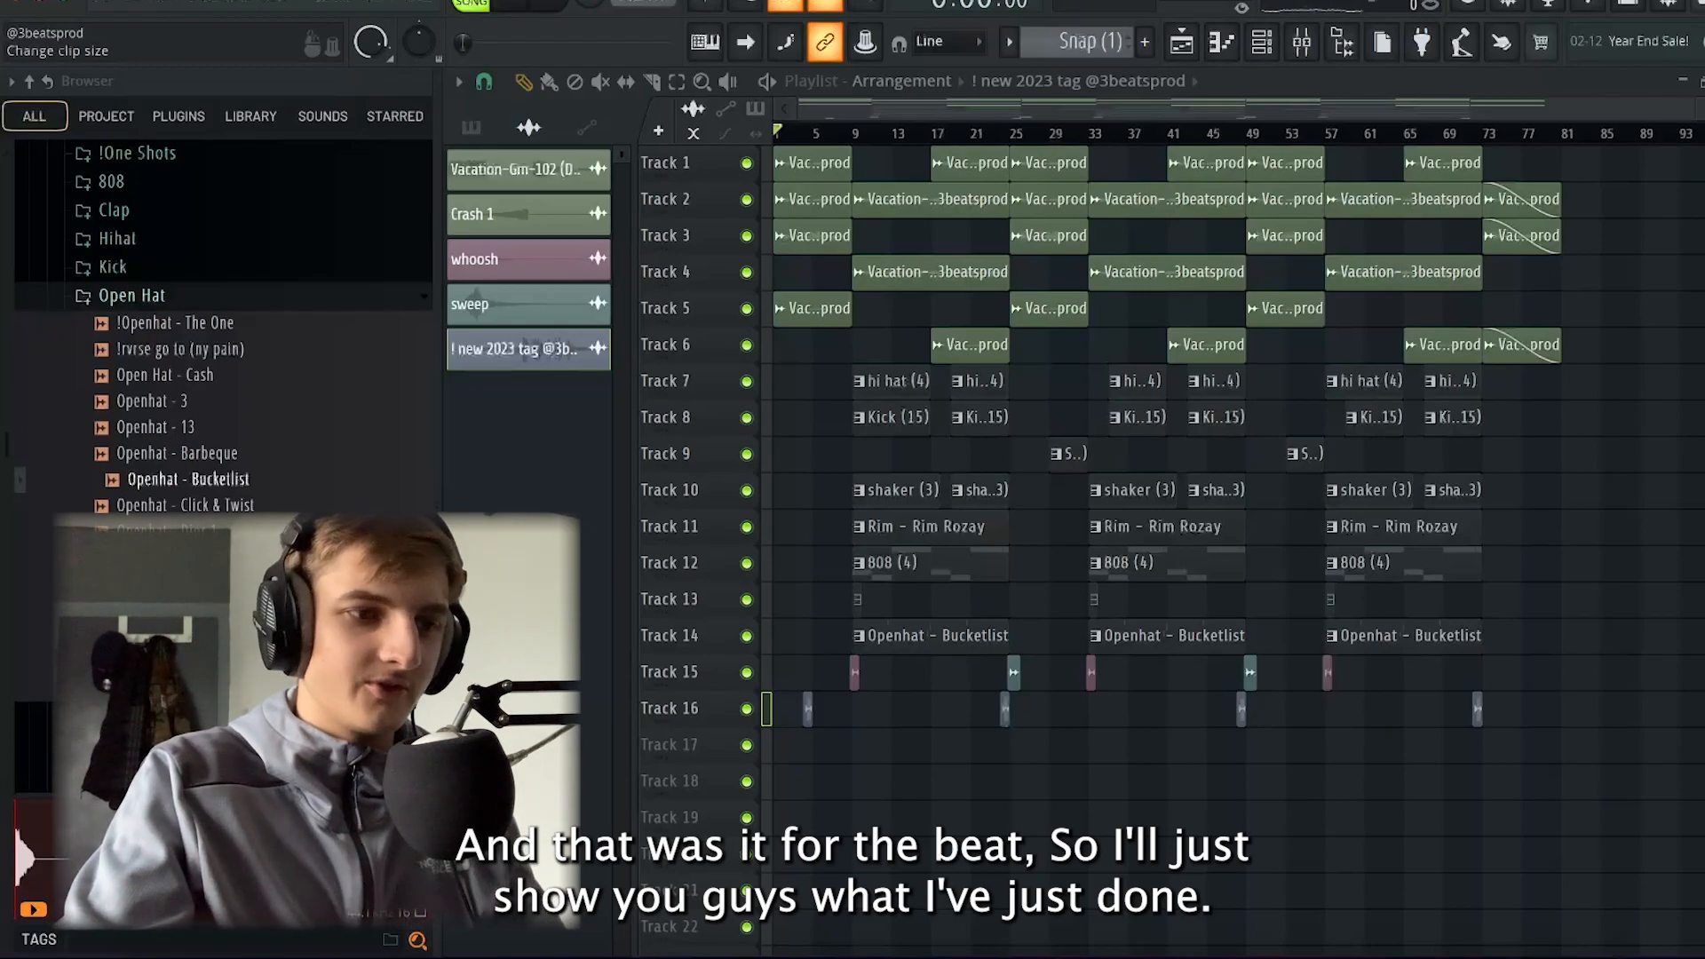
# Review the finished arrangement's drum, 808 and effect tracks, including the Openhat - Bucketlist notes in the piano roll
pyautogui.scroll(3, 1169, 533)
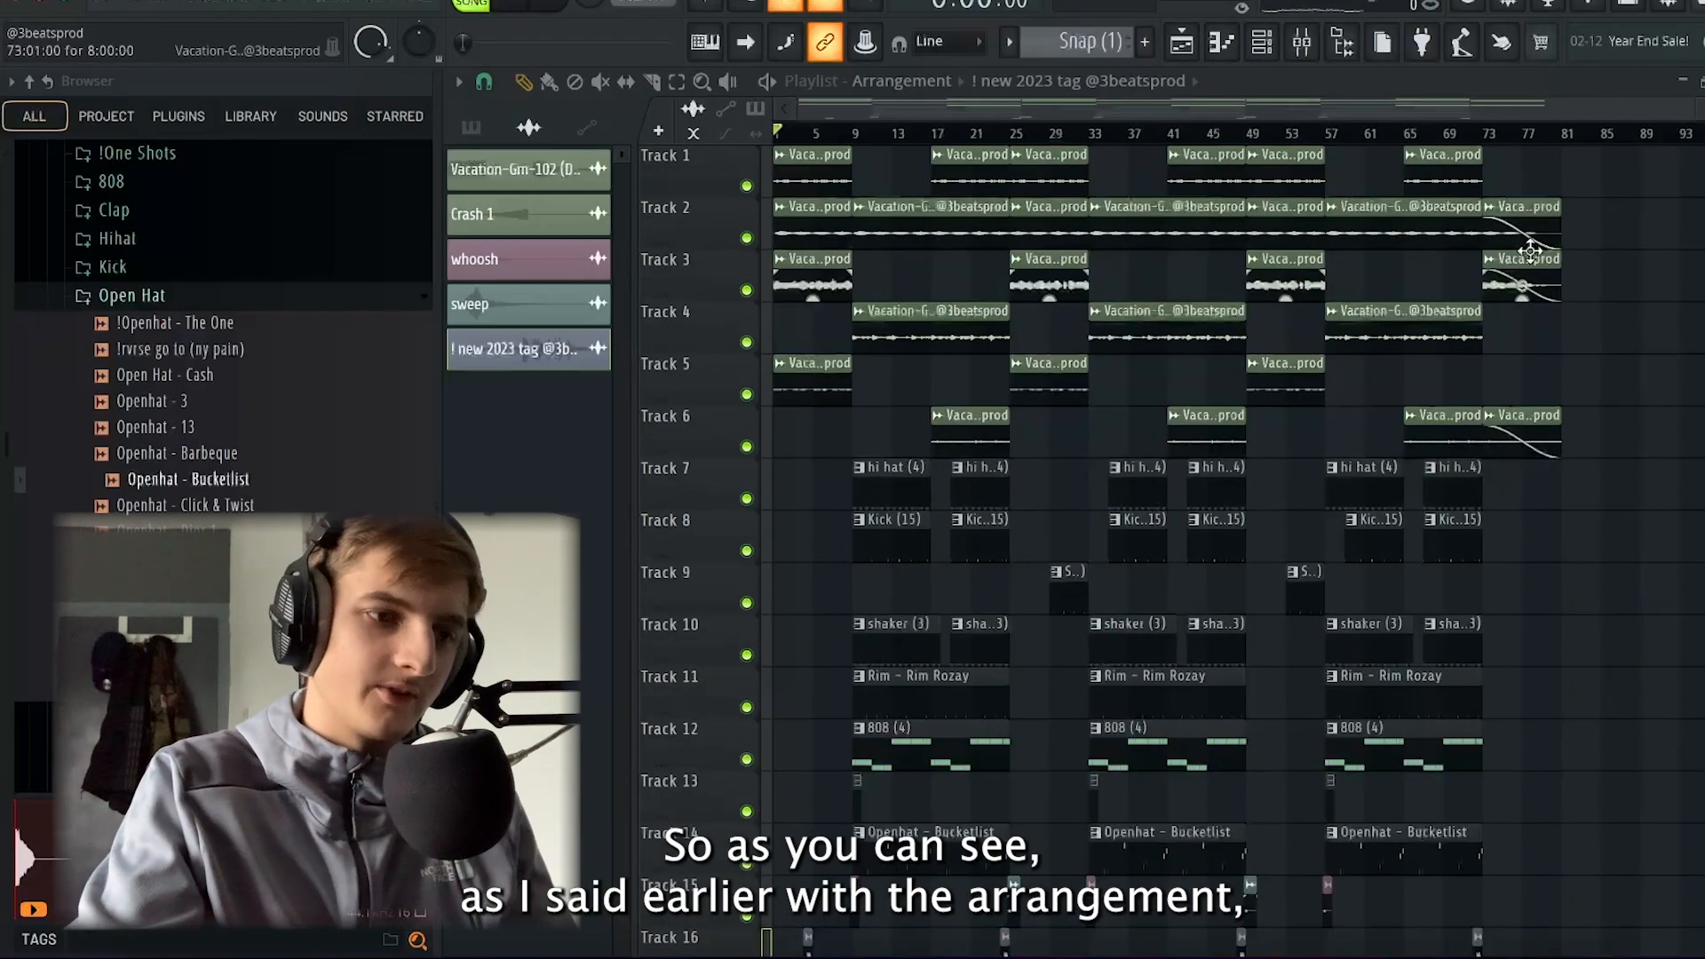
pyautogui.scroll(-2, 1133, 504)
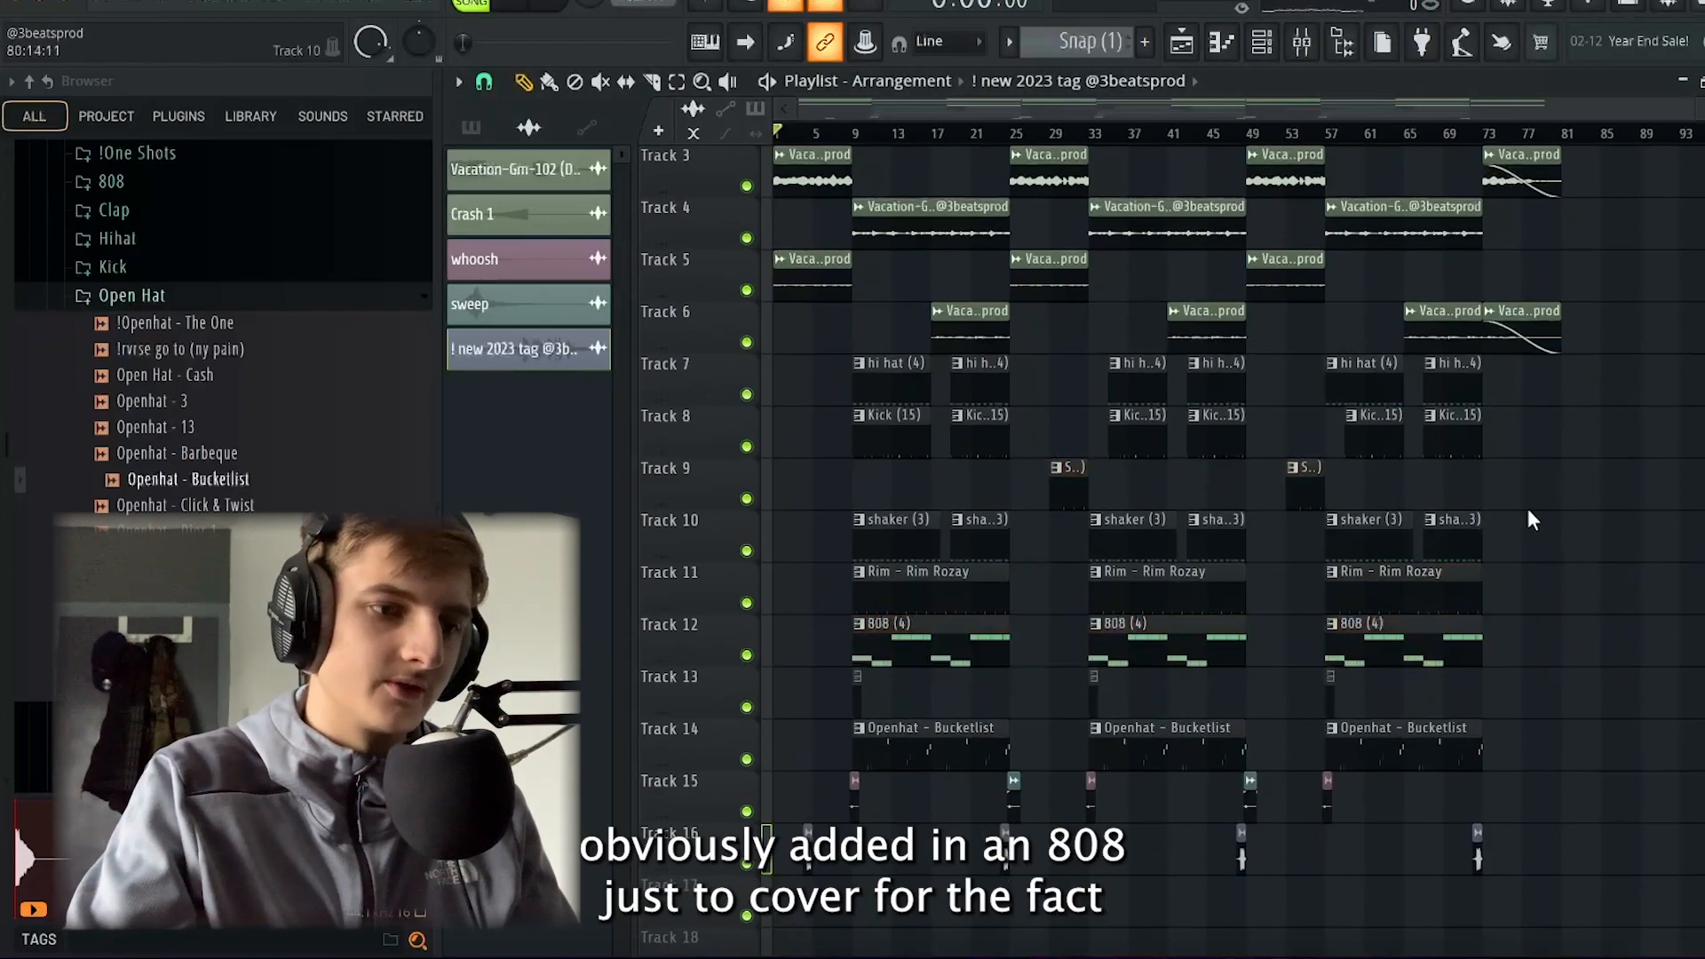
pyautogui.scroll(1, 943, 342)
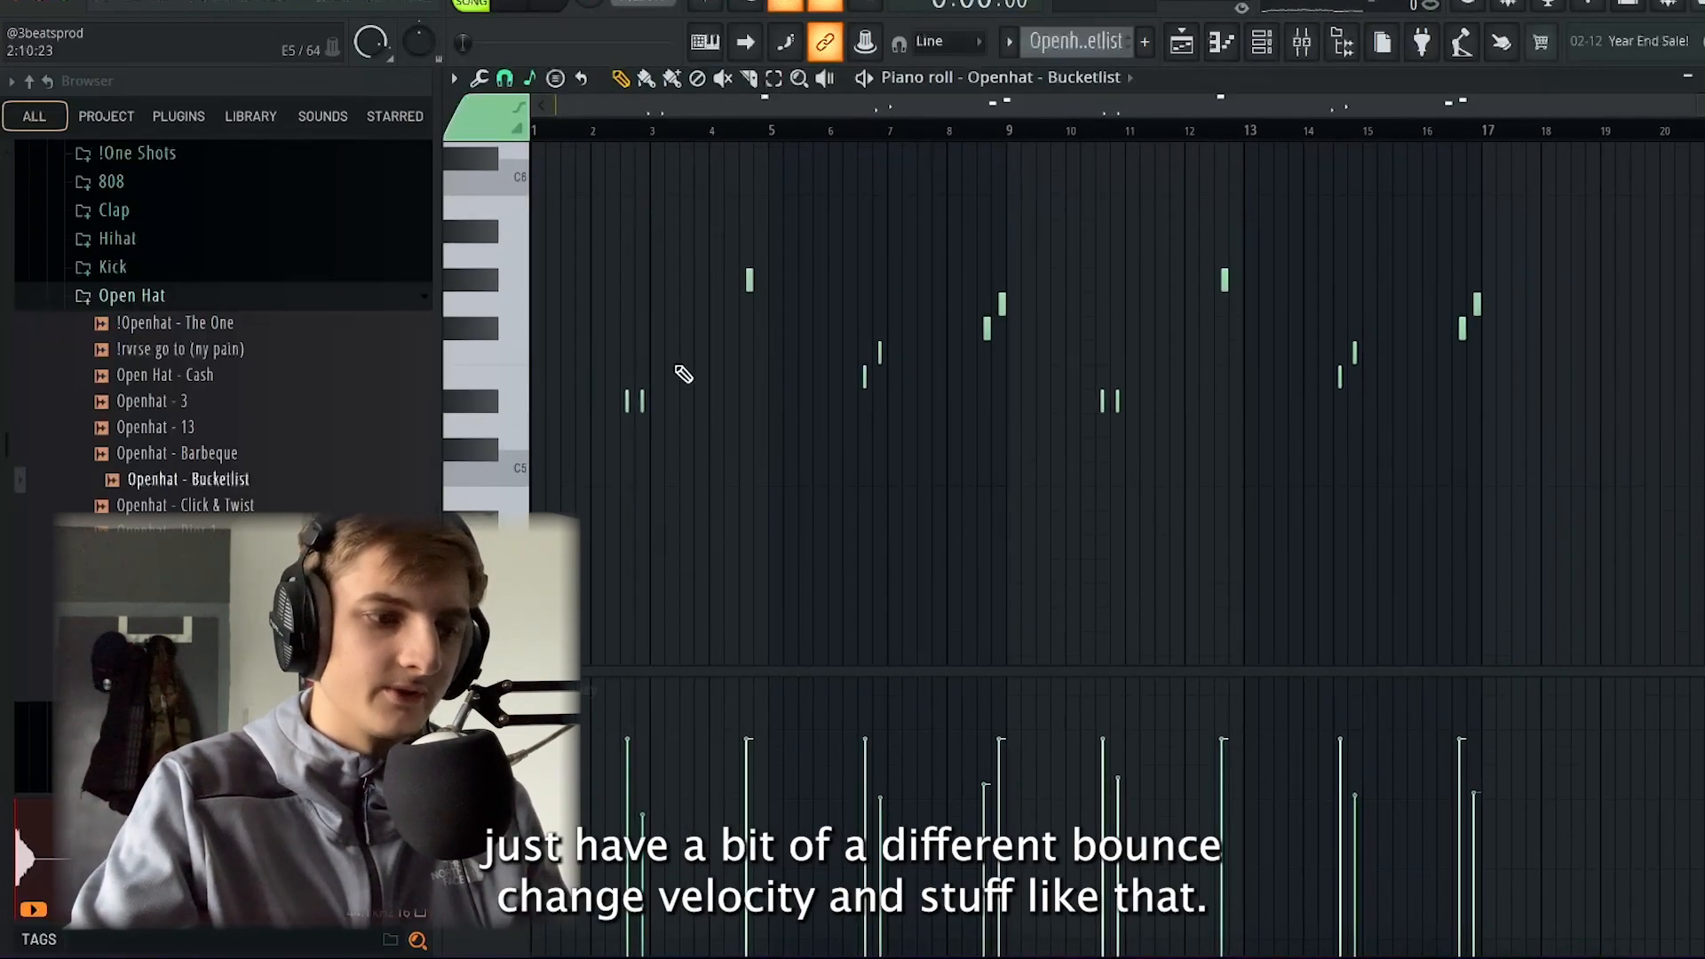
pyautogui.click(1165, 44)
# Select the outro clips from bar 73 on Tracks 2, 3 and 6 and fade them out with the fade editing controls
pyautogui.moveTo(1471, 575); pyautogui.dragTo(1120, 202)
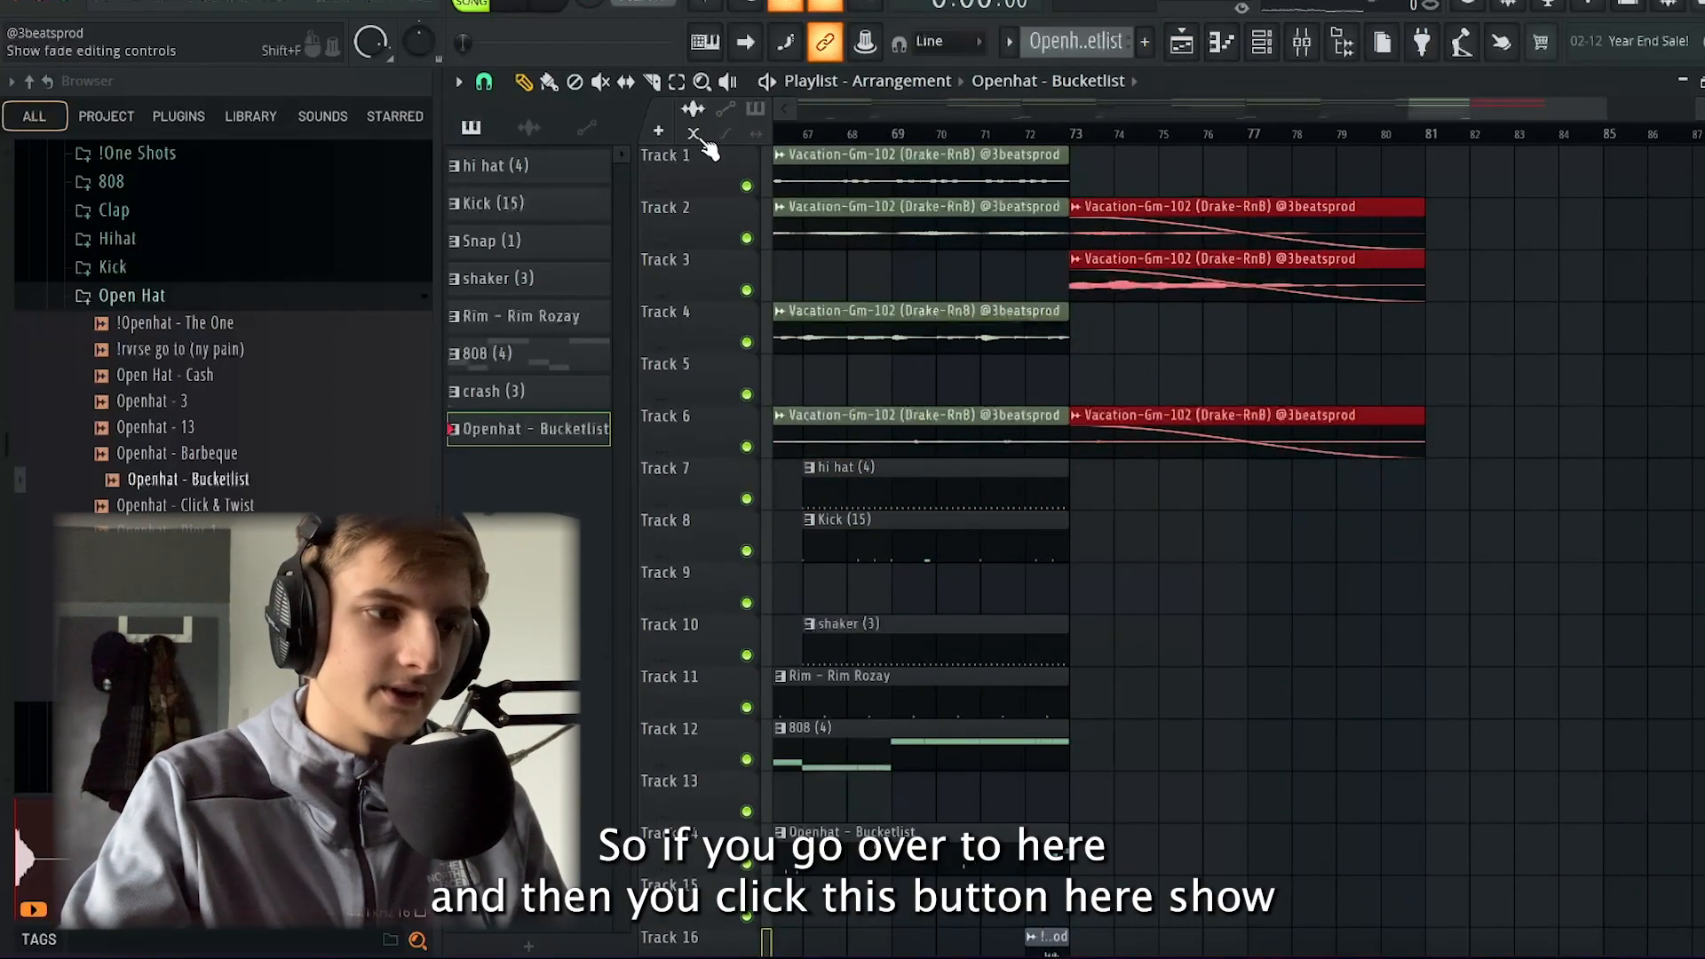
pyautogui.click(725, 135)
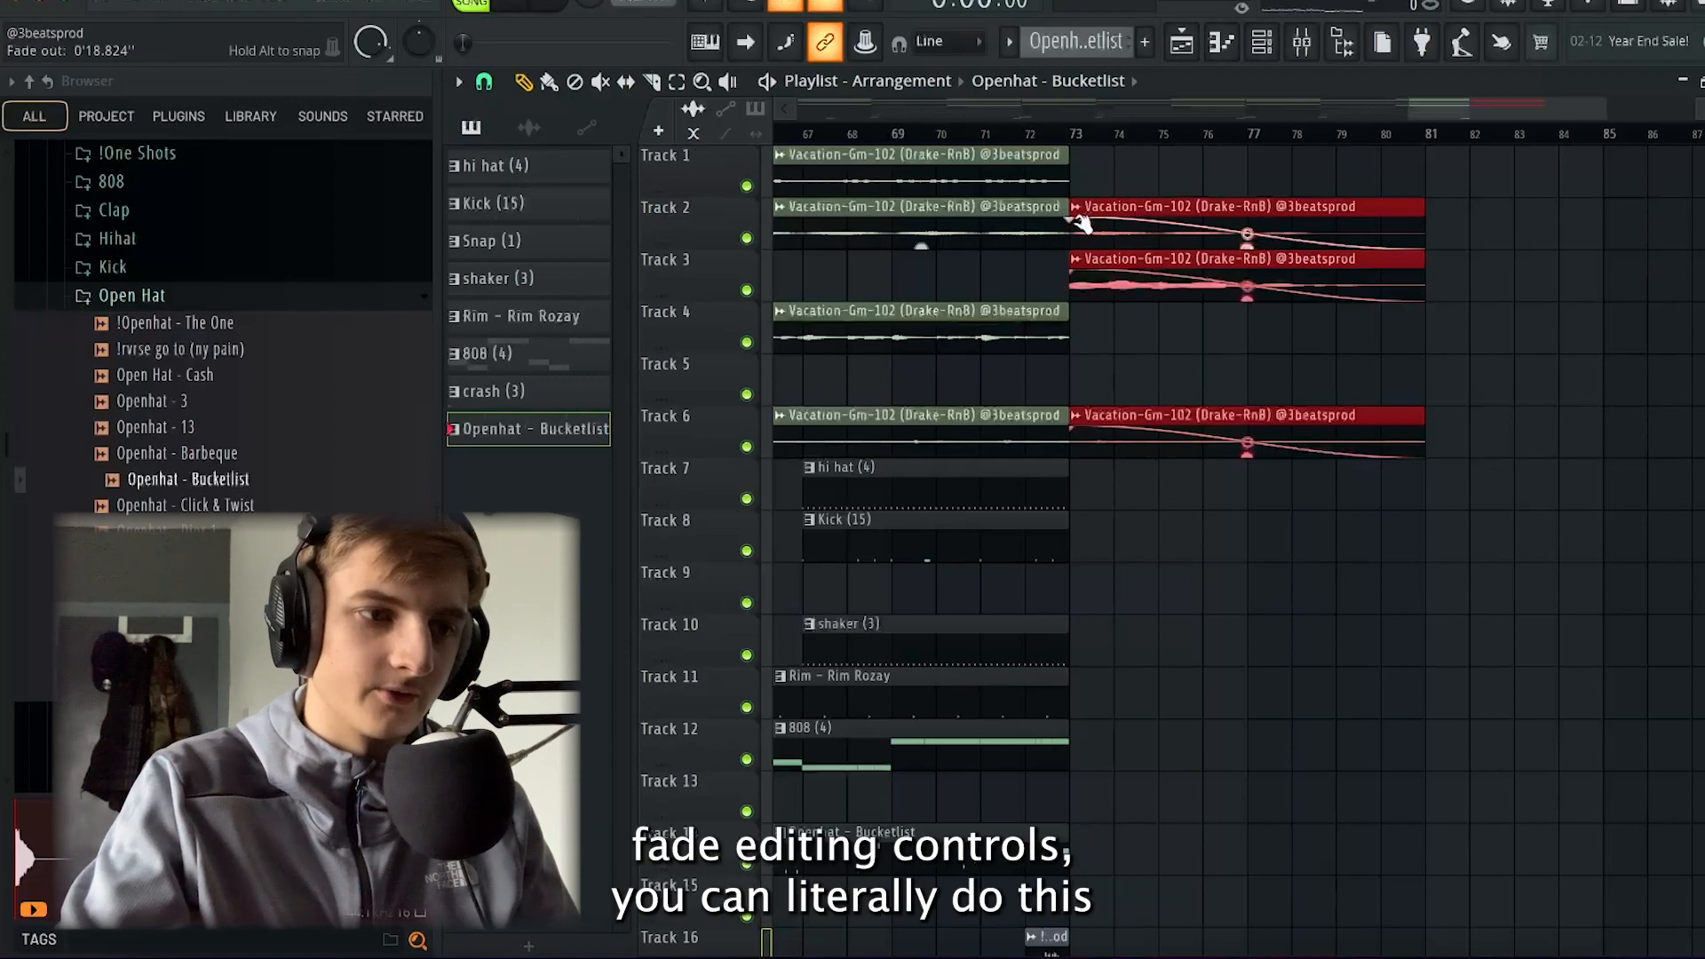
pyautogui.moveTo(1081, 224); pyautogui.dragTo(1414, 256)
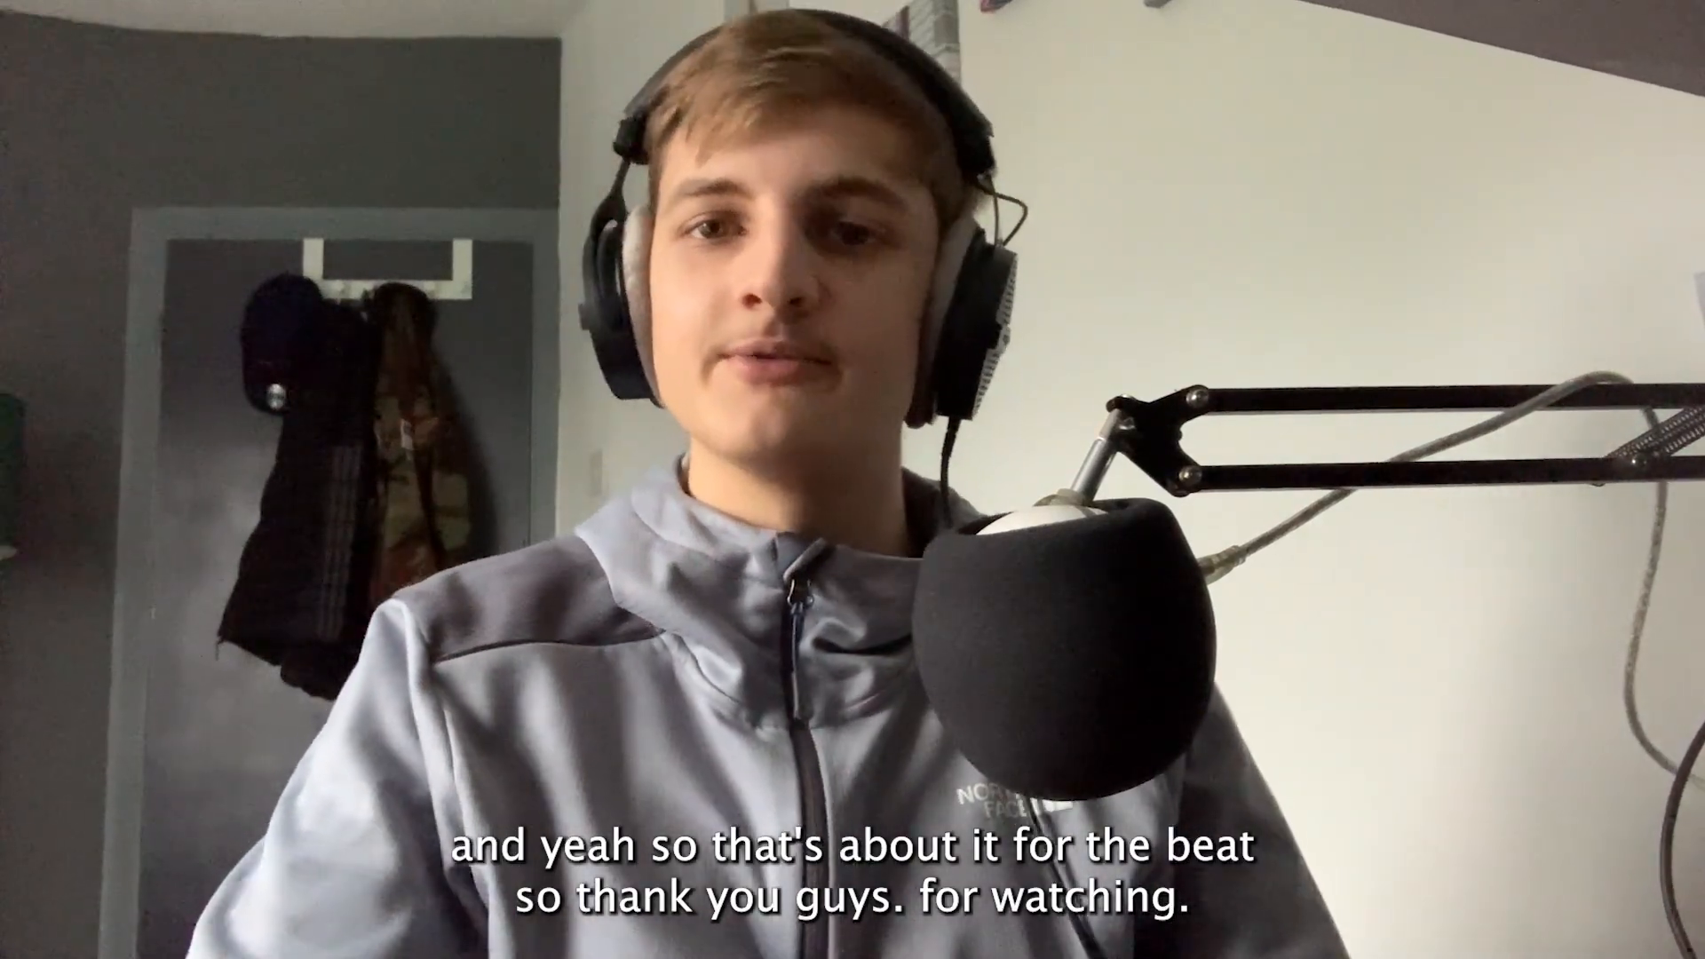